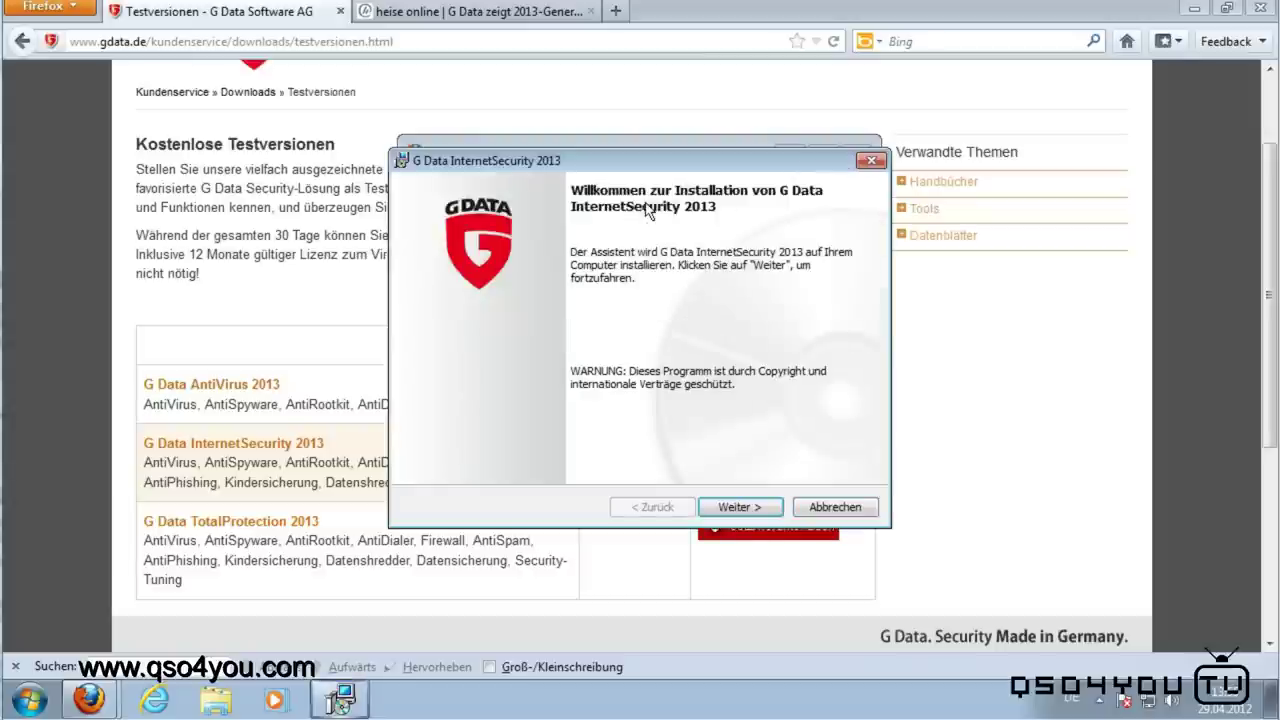
# Step: Accept the G Data licence agreement and keep the Malware-Feedback setting
pyautogui.click(753, 509)
pyautogui.click(678, 436)
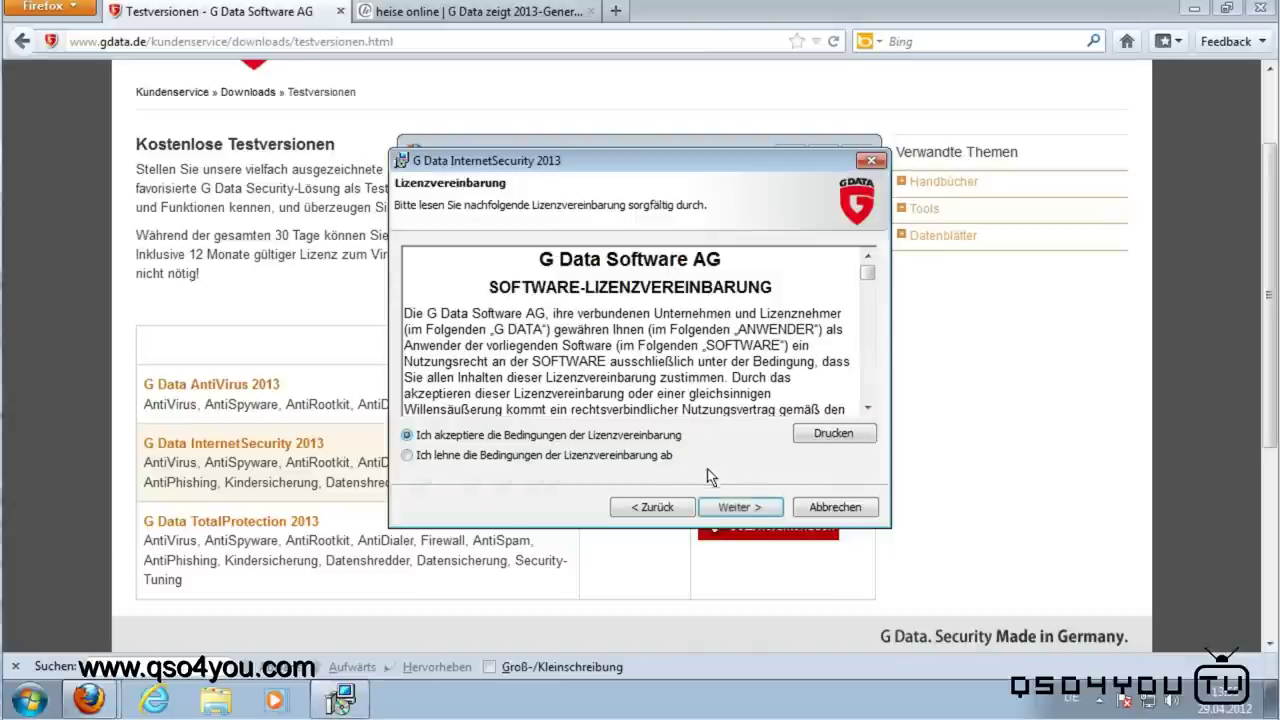
pyautogui.click(740, 507)
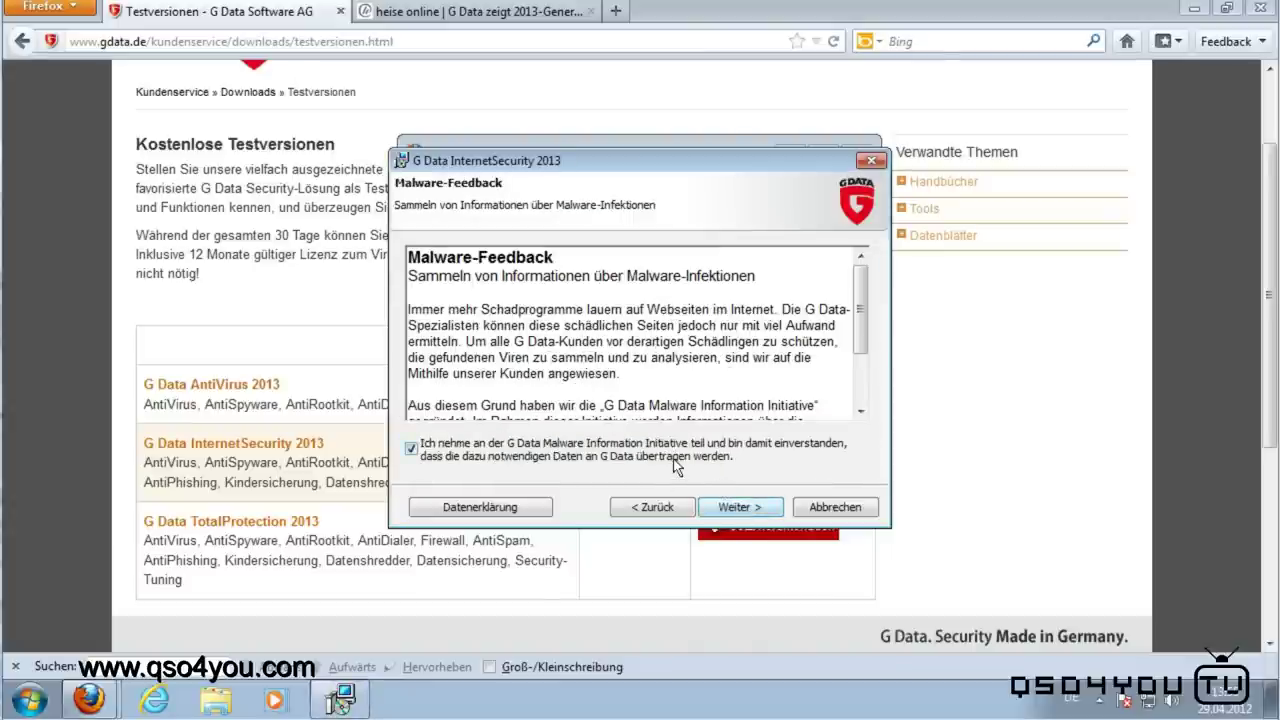
pyautogui.click(748, 508)
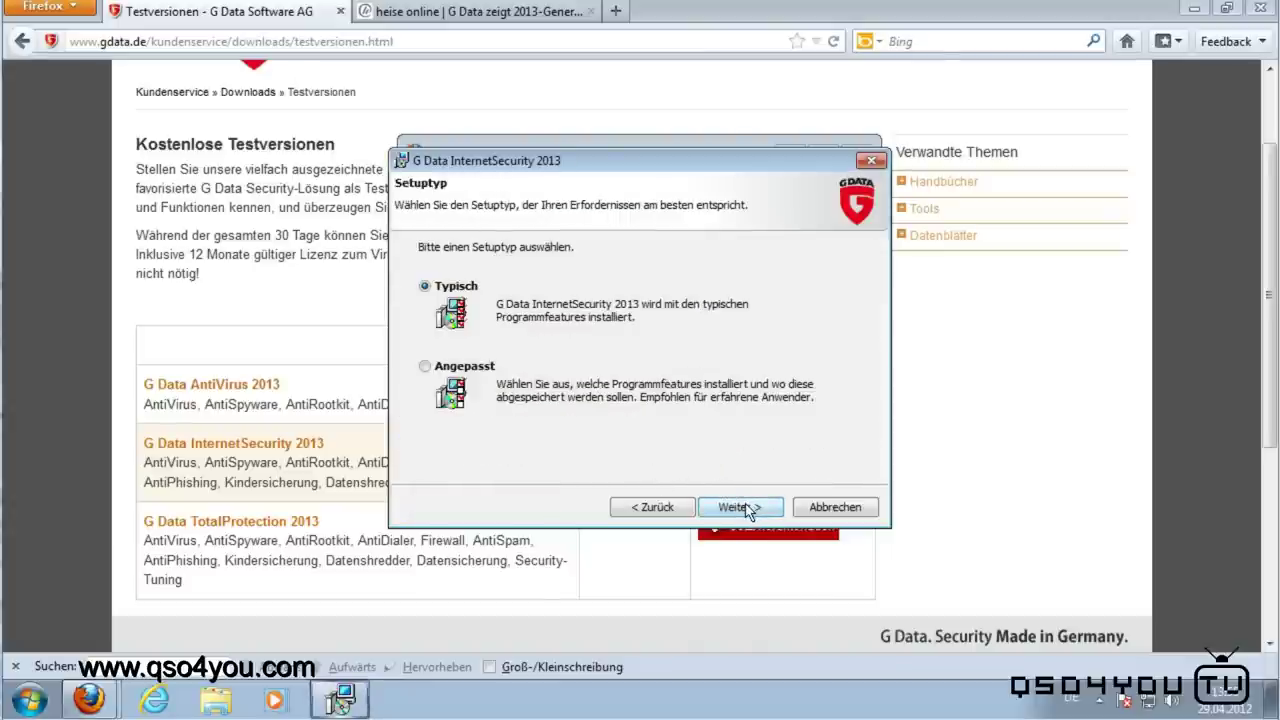
pyautogui.click(651, 507)
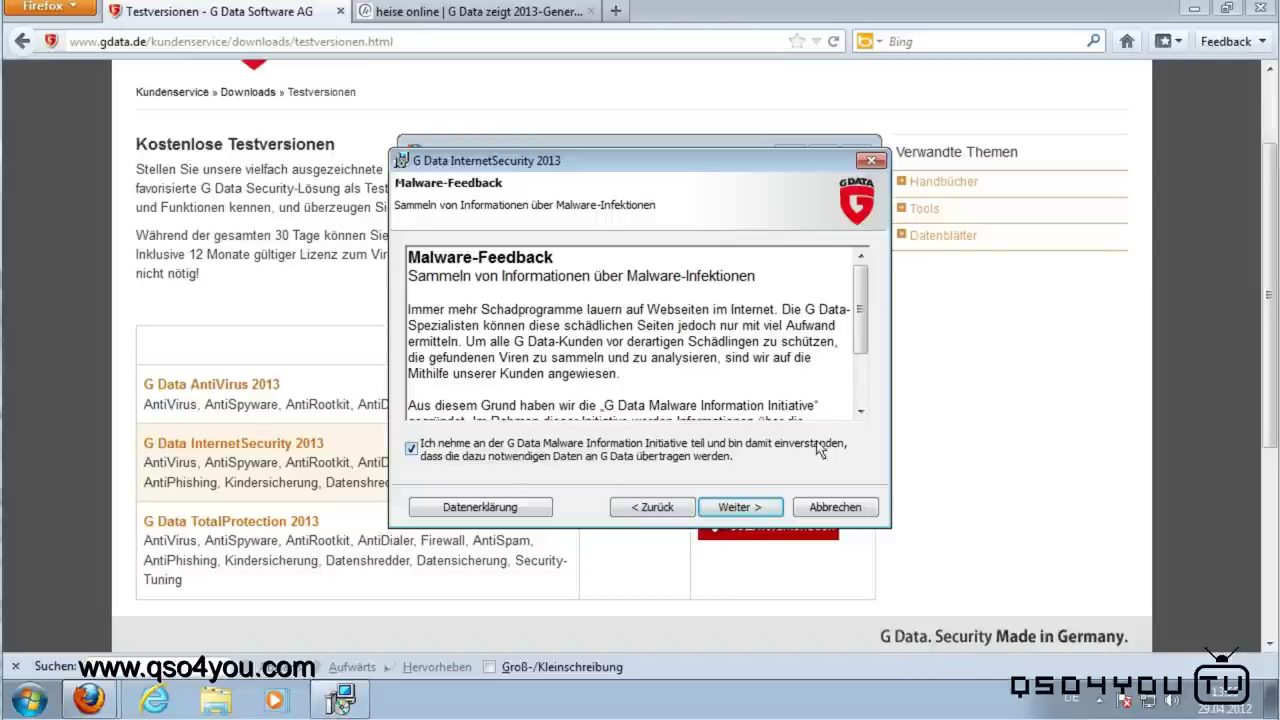
pyautogui.moveTo(857, 318)
pyautogui.mouseDown()
pyautogui.moveTo(857, 358)
pyautogui.moveTo(857, 318)
pyautogui.mouseUp()
# Step: Choose the Angepasst setup type and keep the default Zielordner
pyautogui.click(737, 508)
pyautogui.click(474, 368)
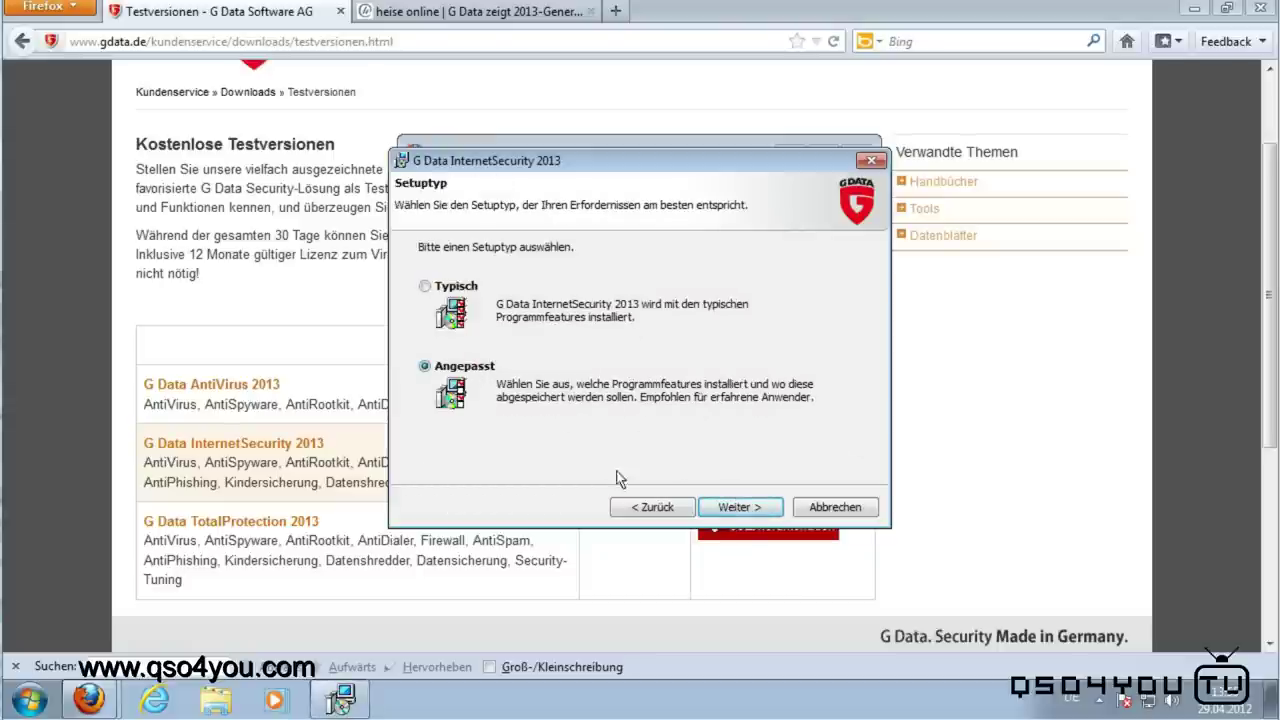
pyautogui.click(730, 509)
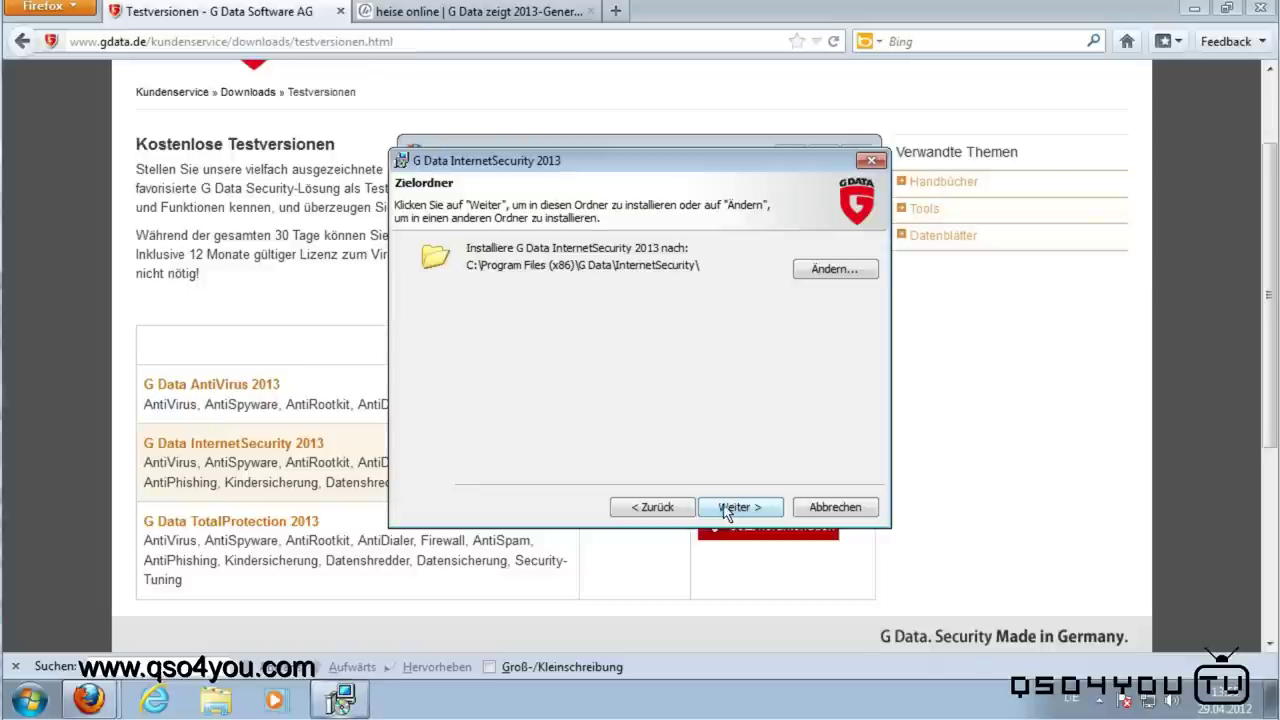
pyautogui.click(655, 508)
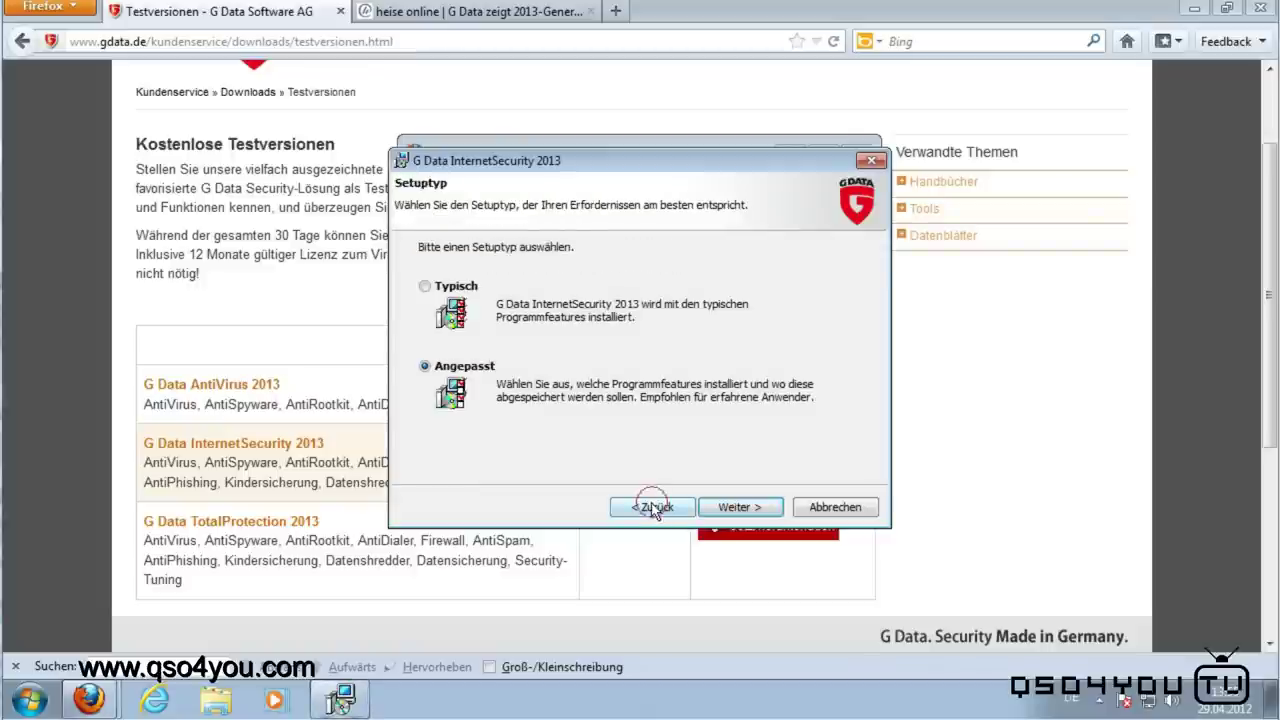
pyautogui.click(738, 507)
pyautogui.click(738, 507)
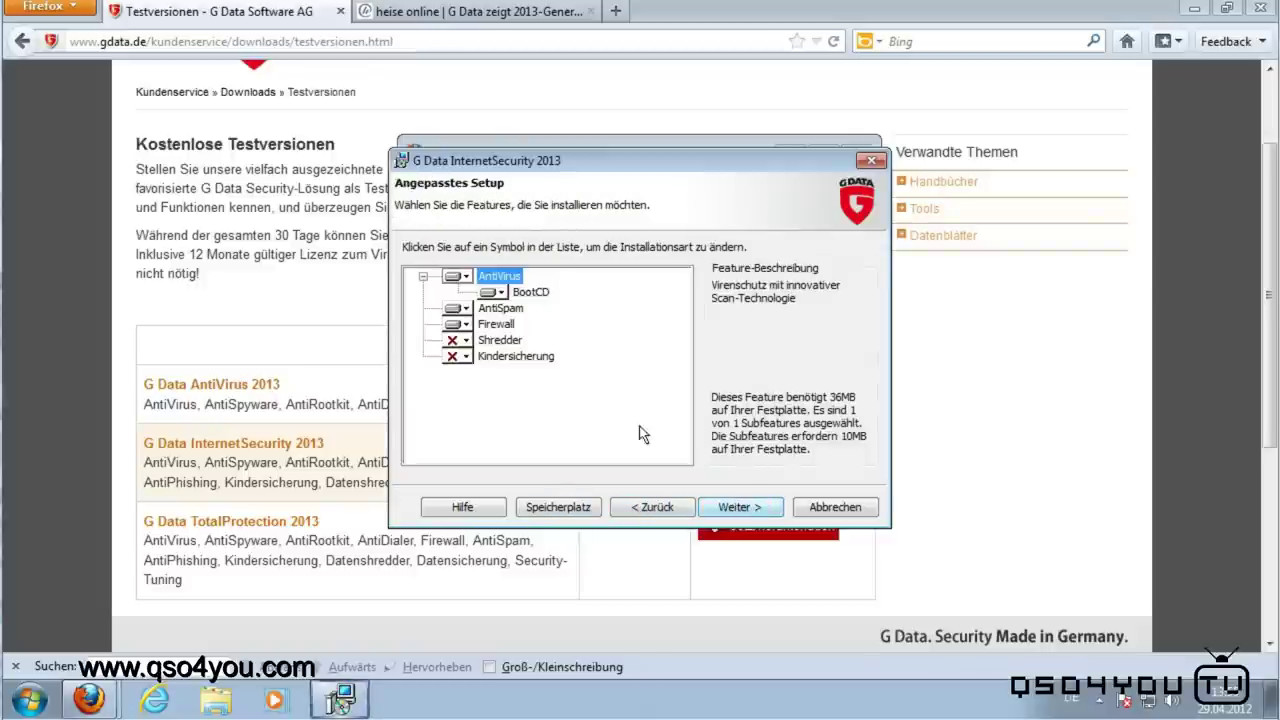
# Step: Set Shredder and Kindersicherung to install on the local hard disk and continue
pyautogui.click(458, 341)
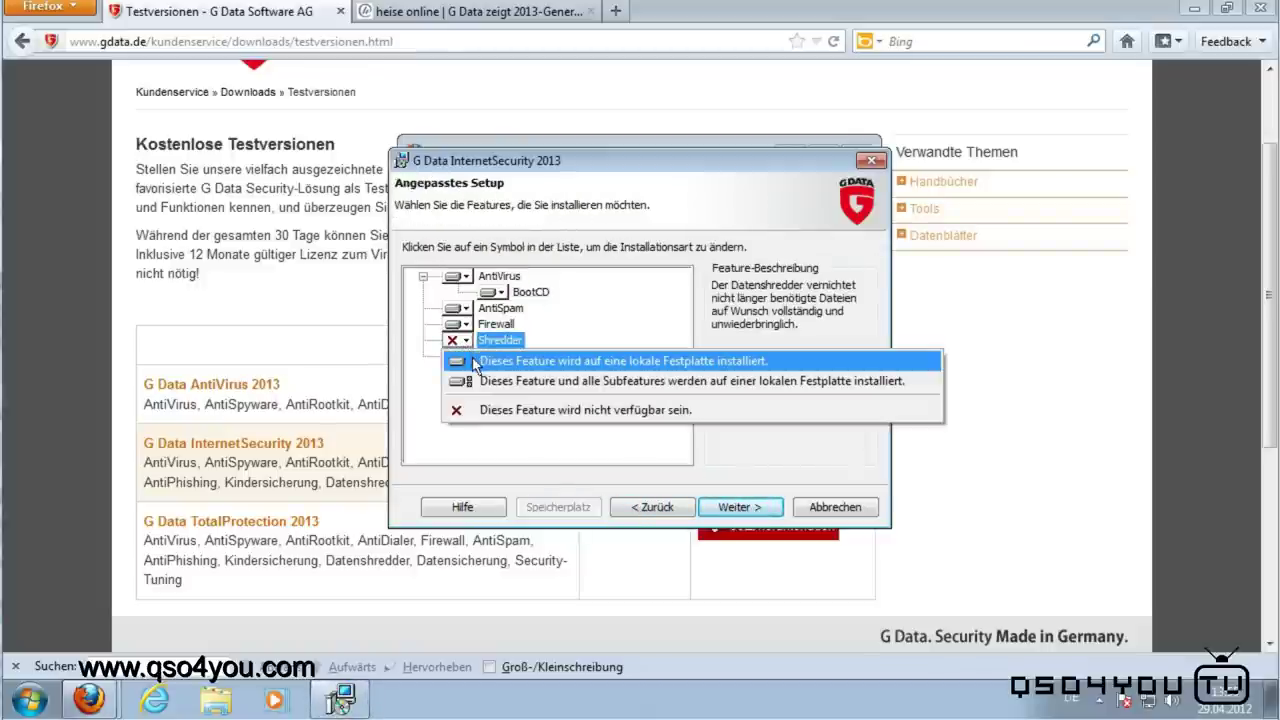
pyautogui.click(476, 362)
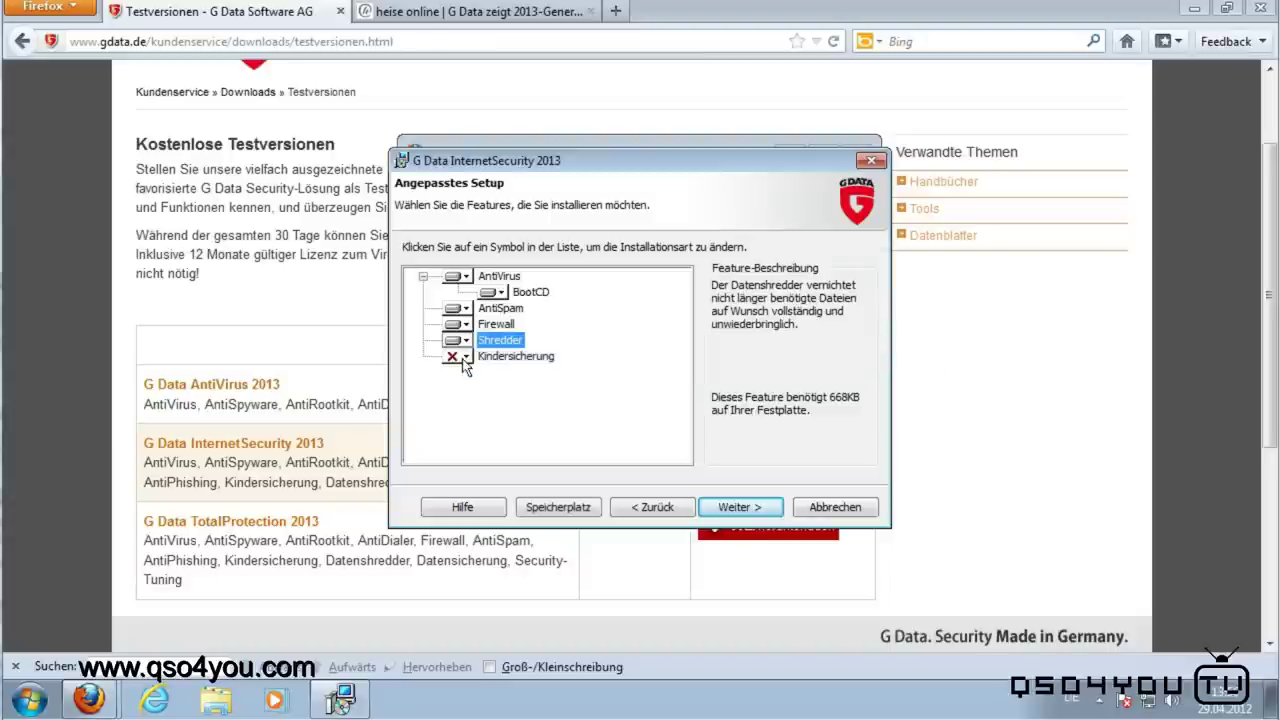
pyautogui.click(462, 358)
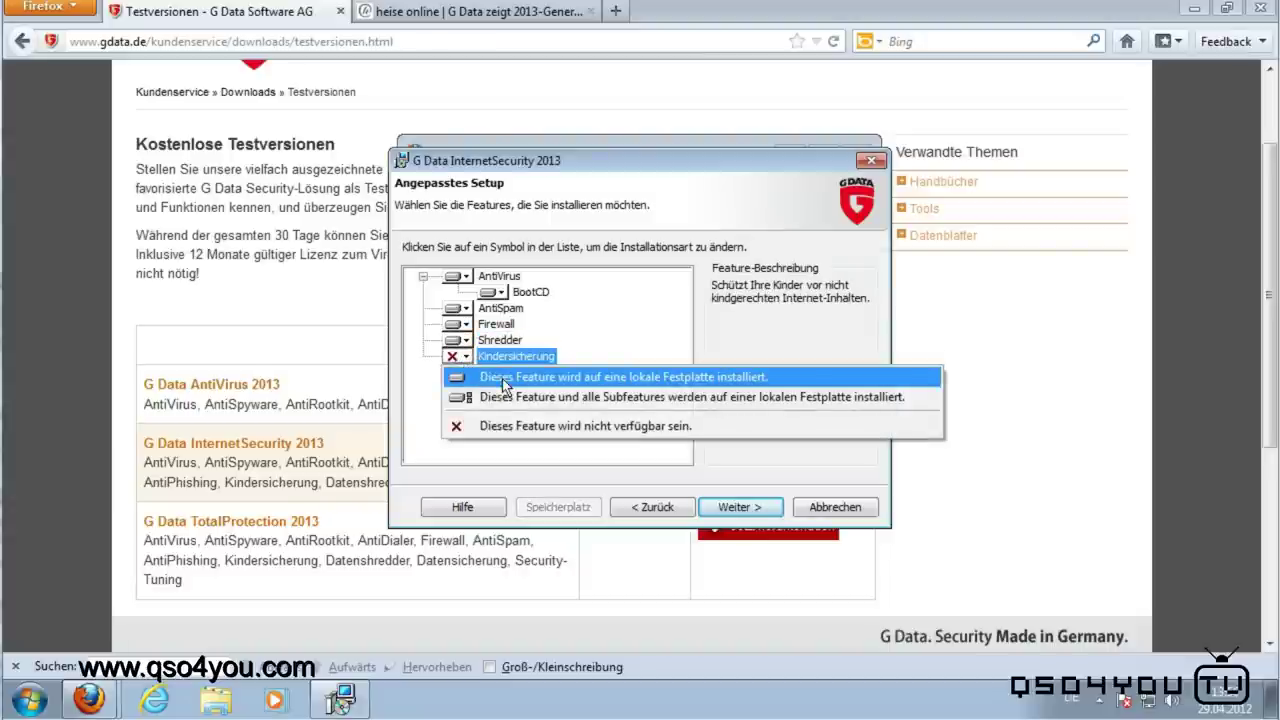
pyautogui.click(502, 378)
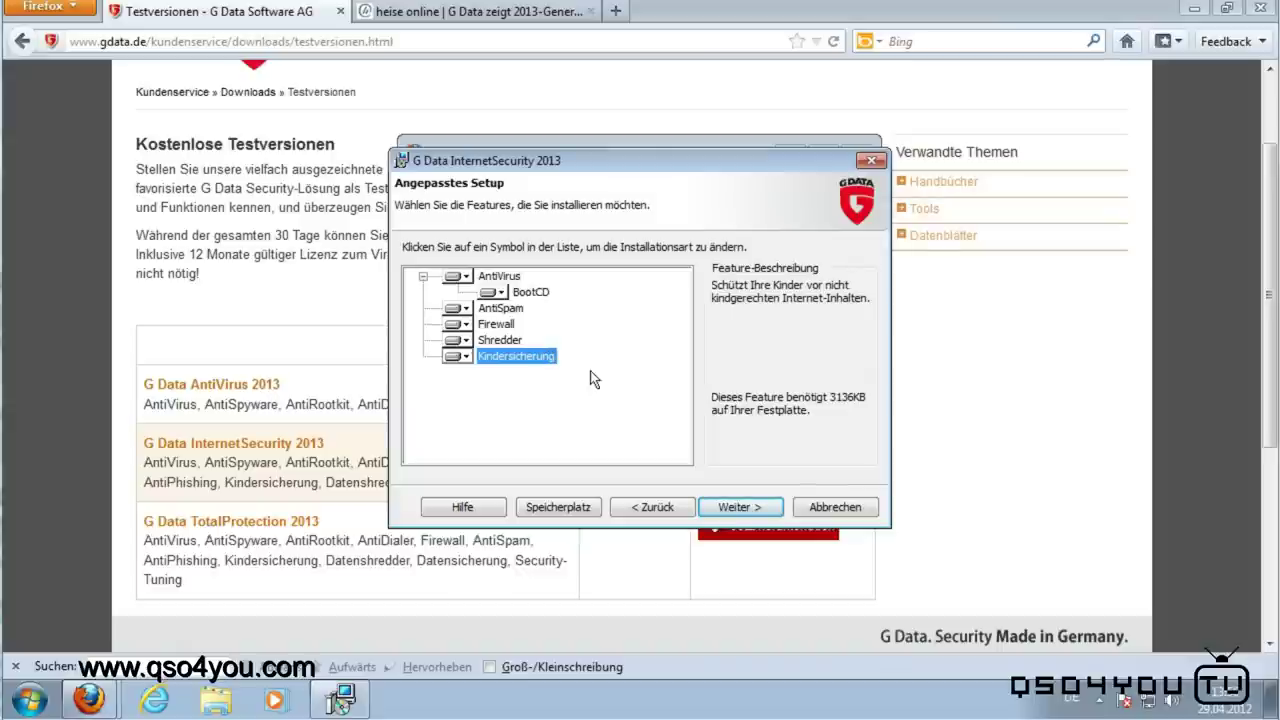
pyautogui.click(740, 509)
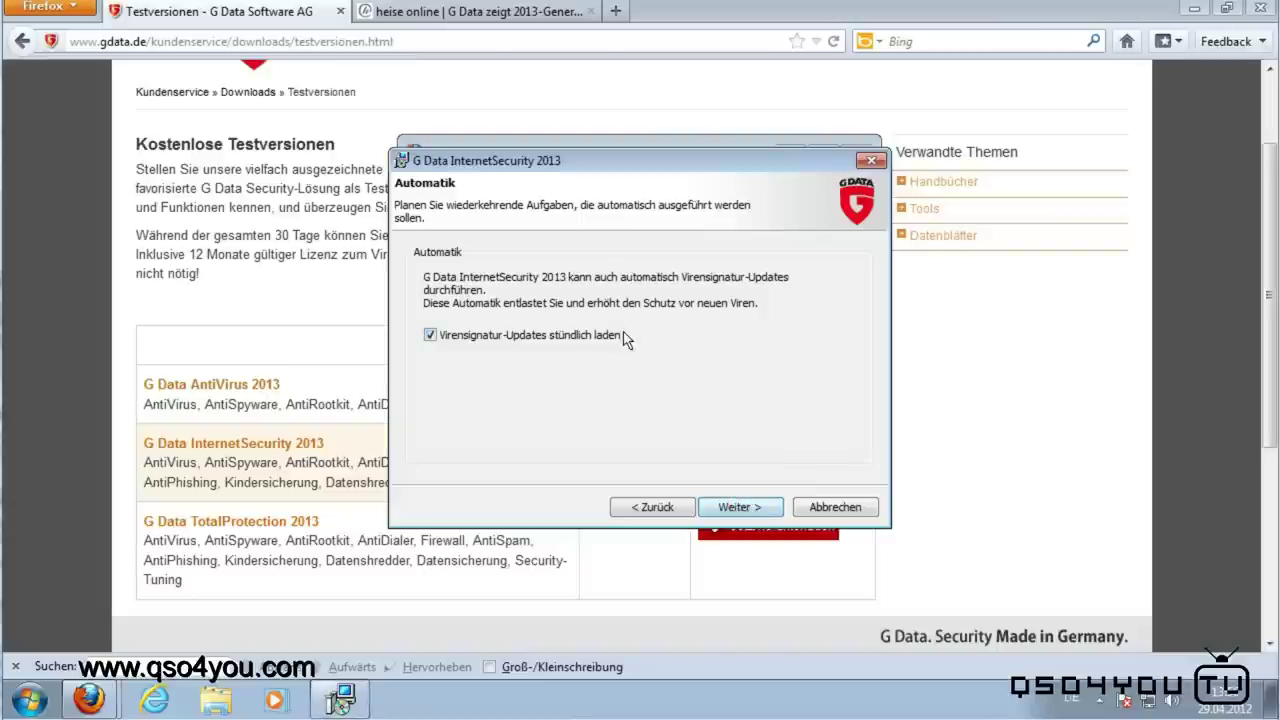
# Step: Keep hourly signature updates, install, and activate the 30-day Testversion
pyautogui.click(742, 510)
pyautogui.click(735, 507)
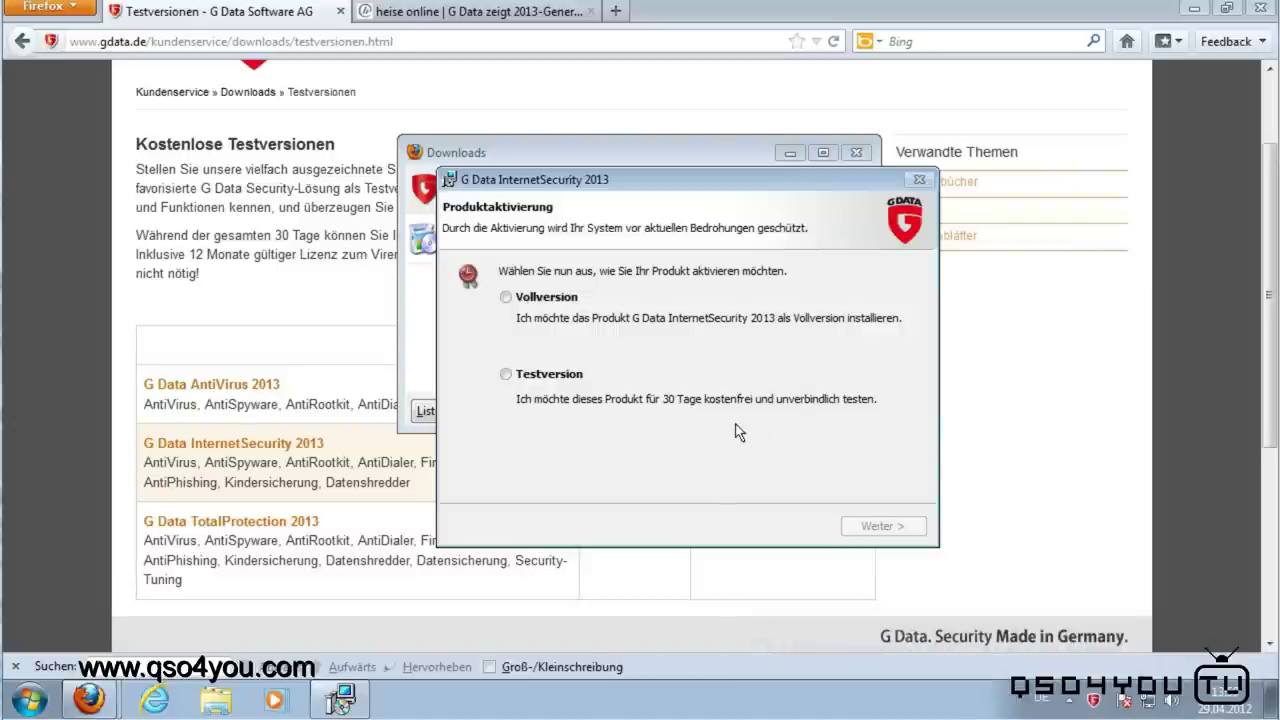
pyautogui.click(507, 376)
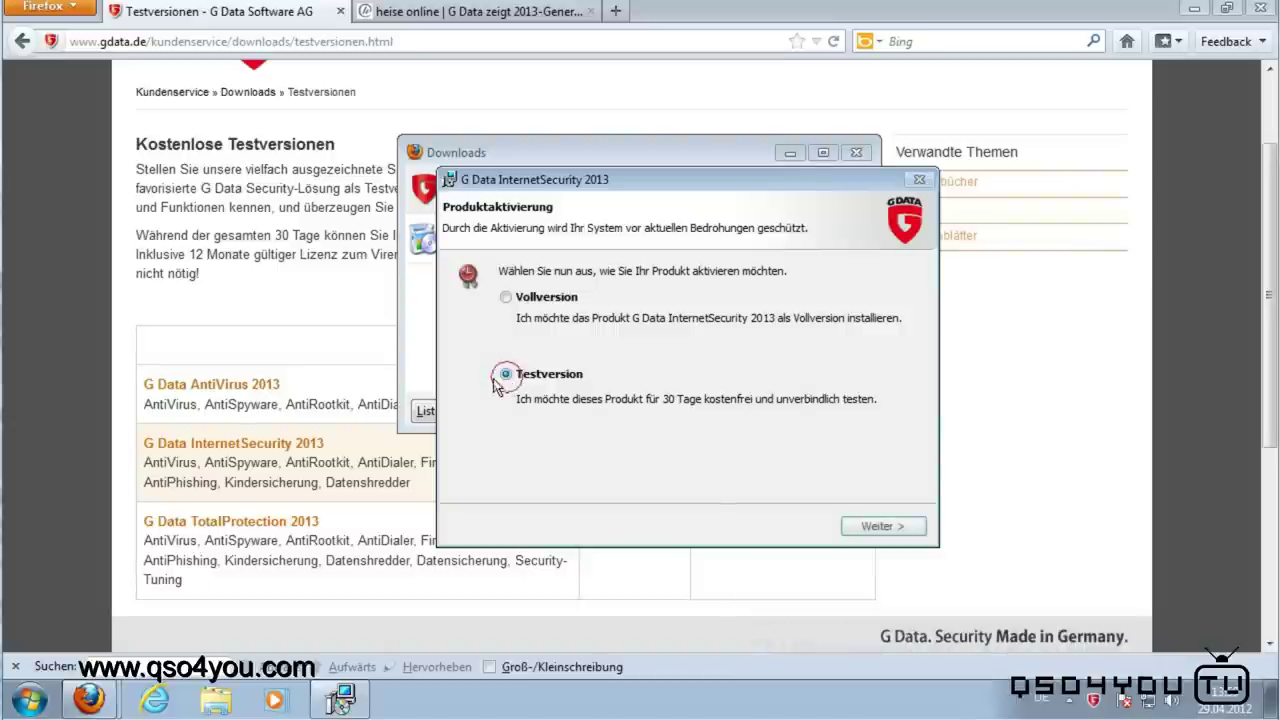
pyautogui.click(870, 527)
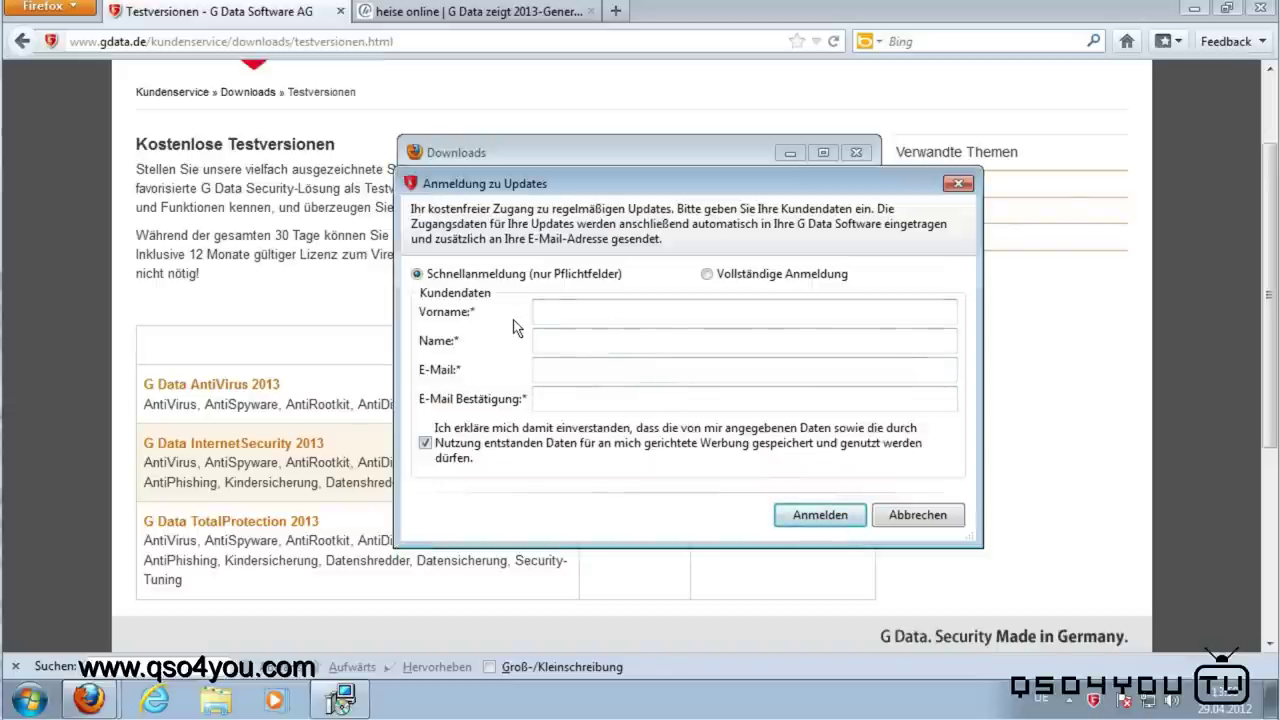
# Step: Enter the user's first name, surname and e-mail address in the update registration form
pyautogui.click(614, 316)
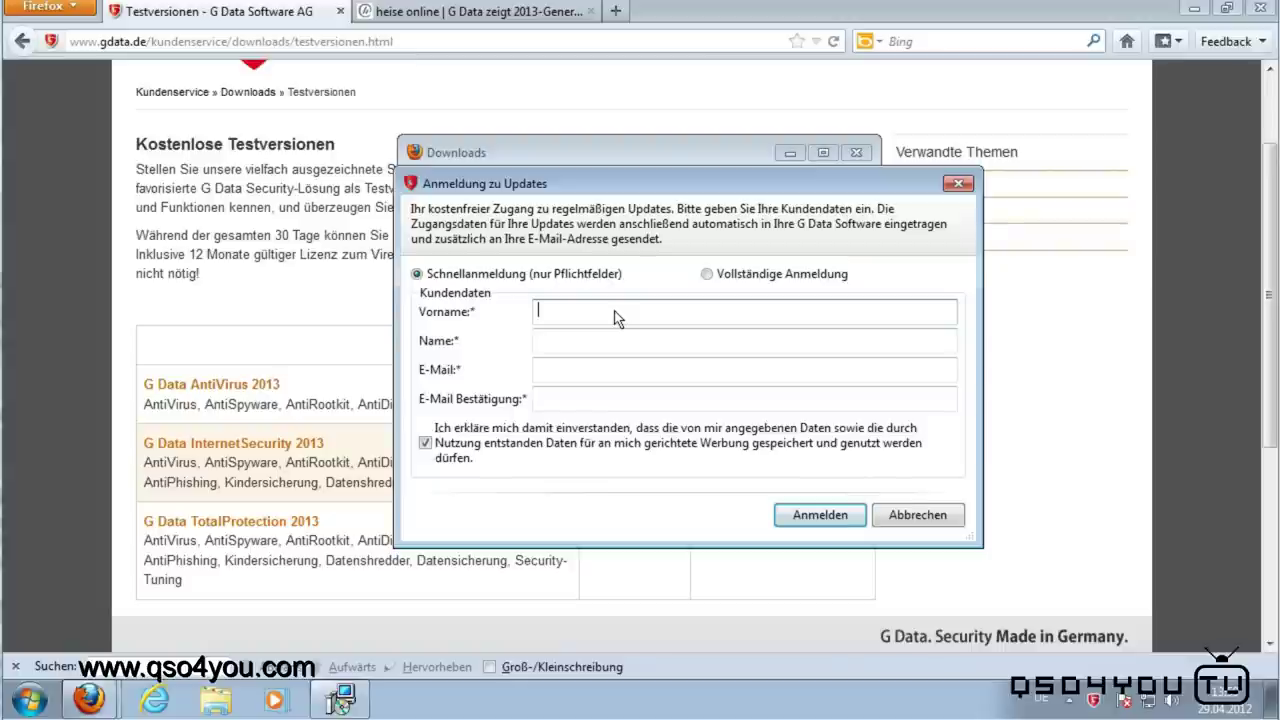
pyautogui.write('Ko')
pyautogui.press('Tab')
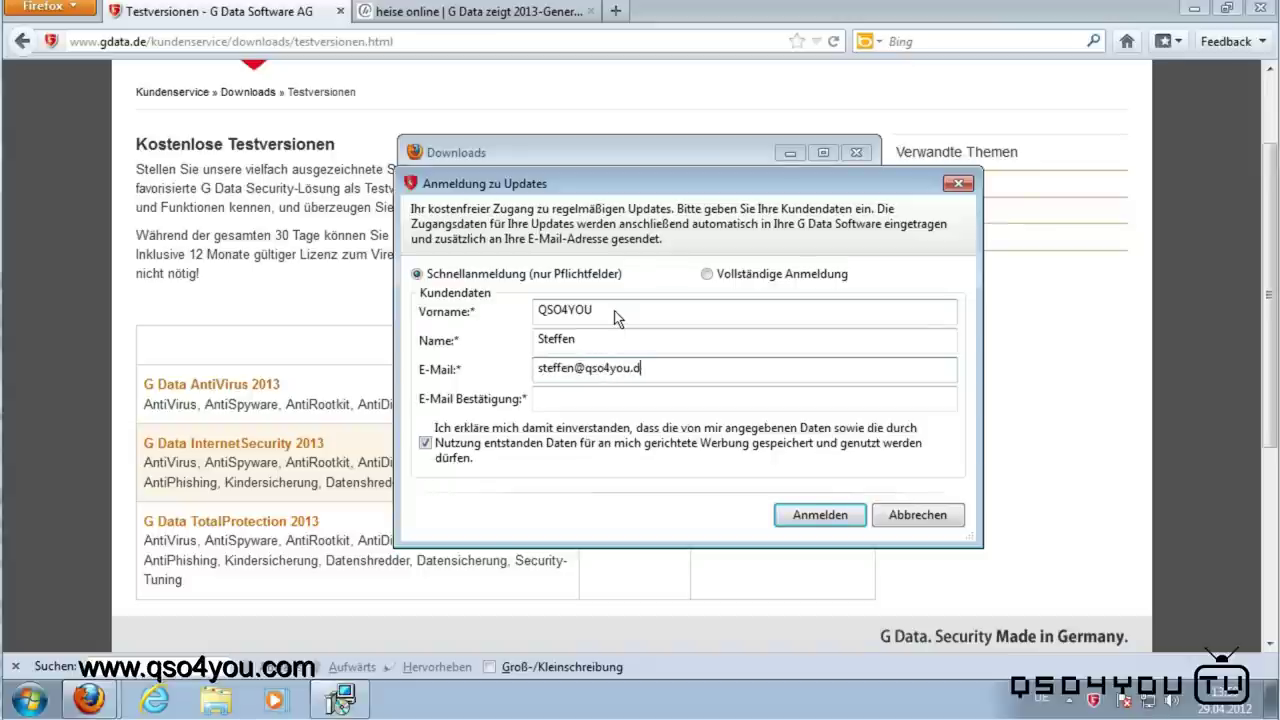
pyautogui.write('e')
pyautogui.press('Tab')
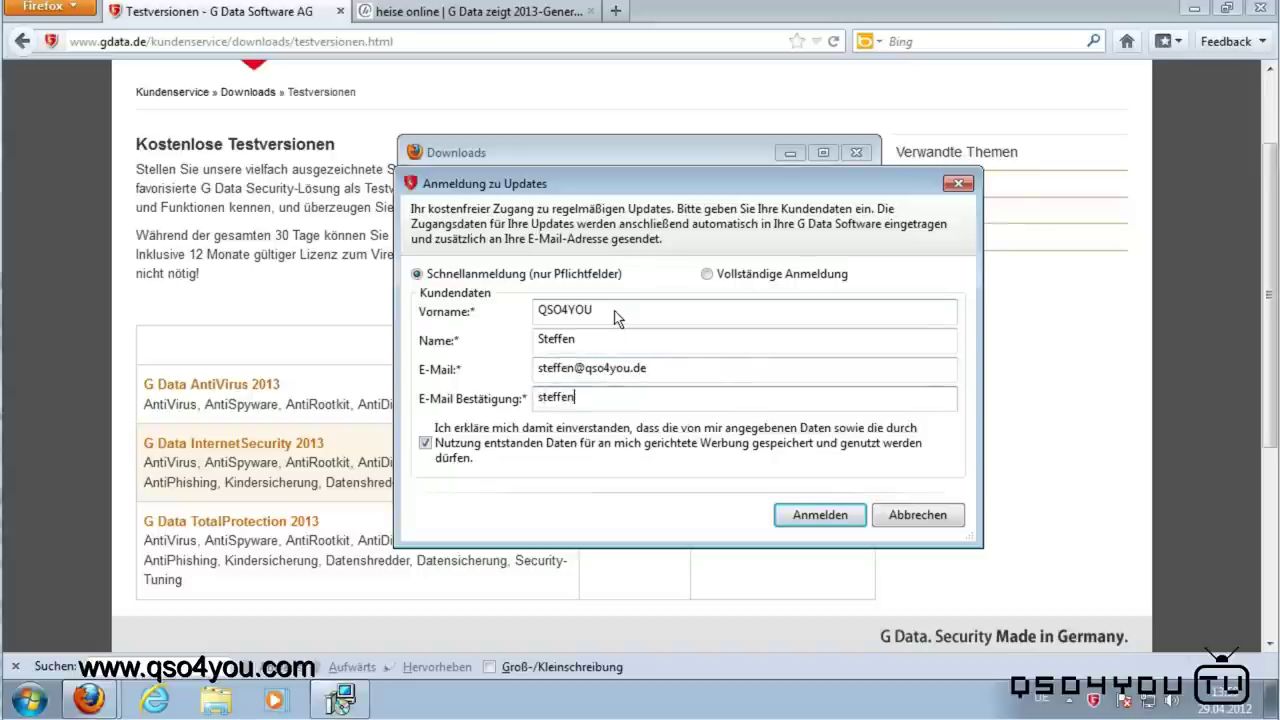
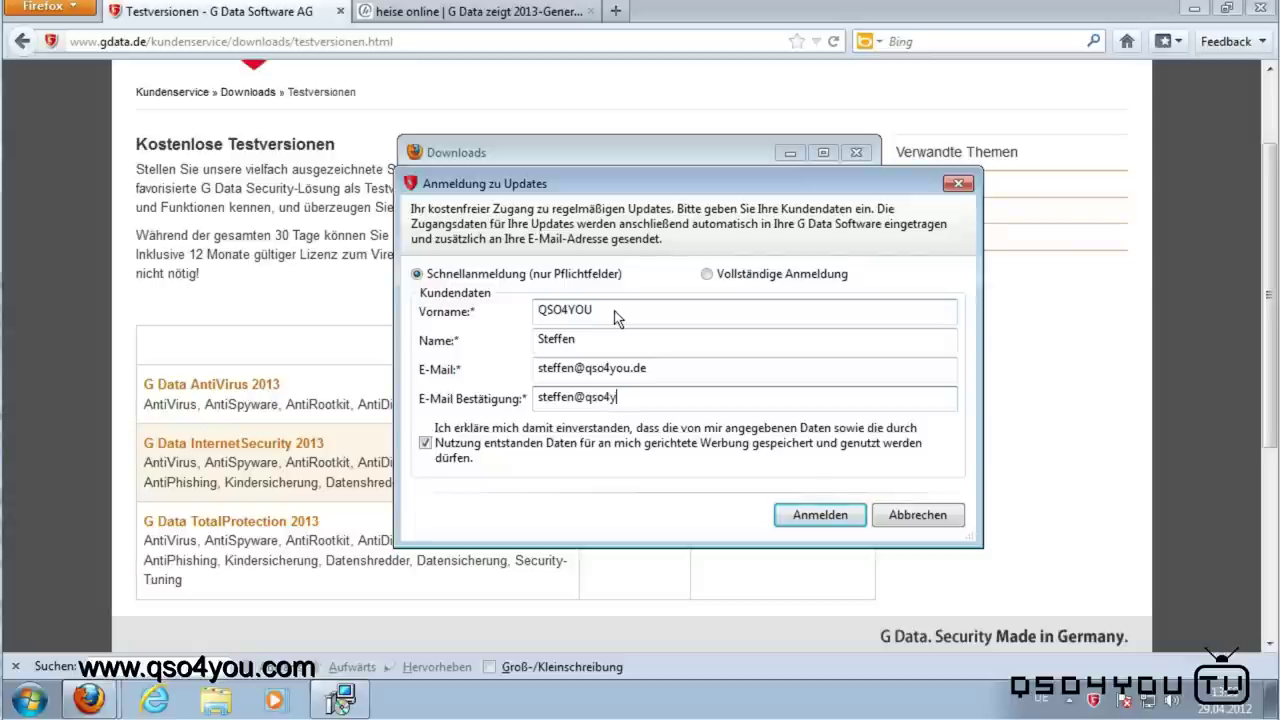
# Step: Submit the registration, acknowledge its success, and finish setup with a restart
pyautogui.click(831, 516)
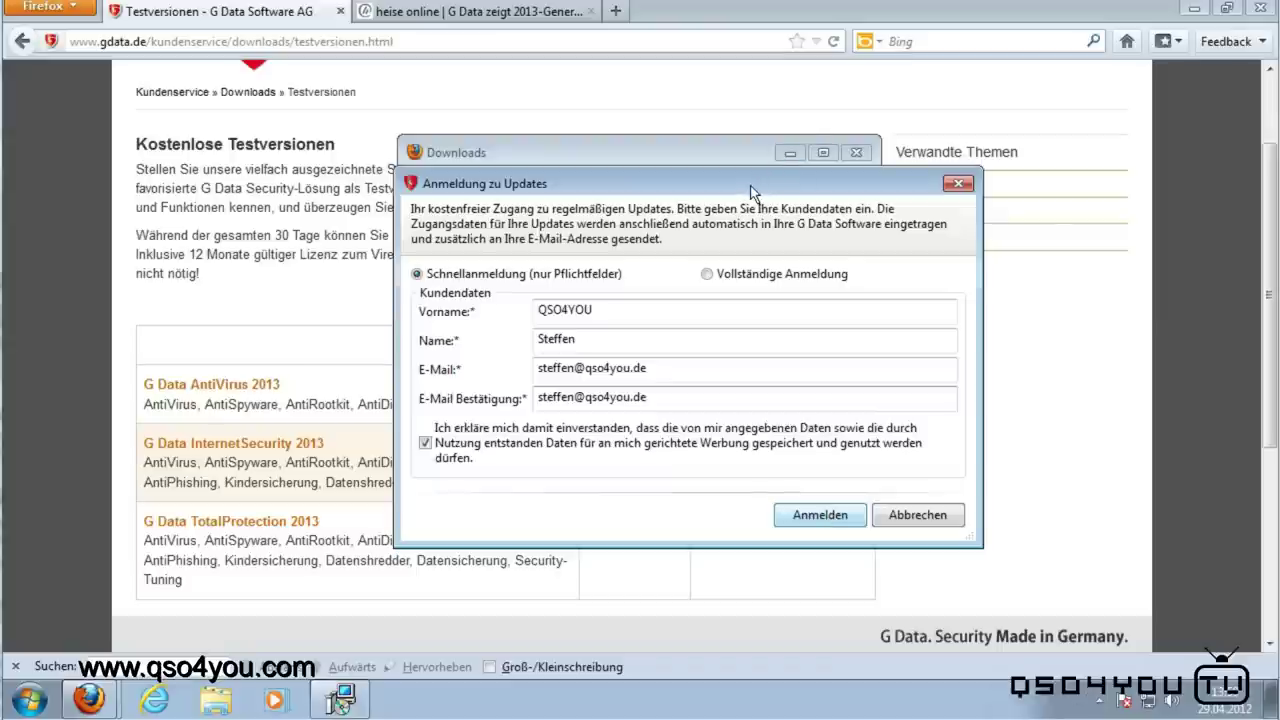
pyautogui.press('Return')
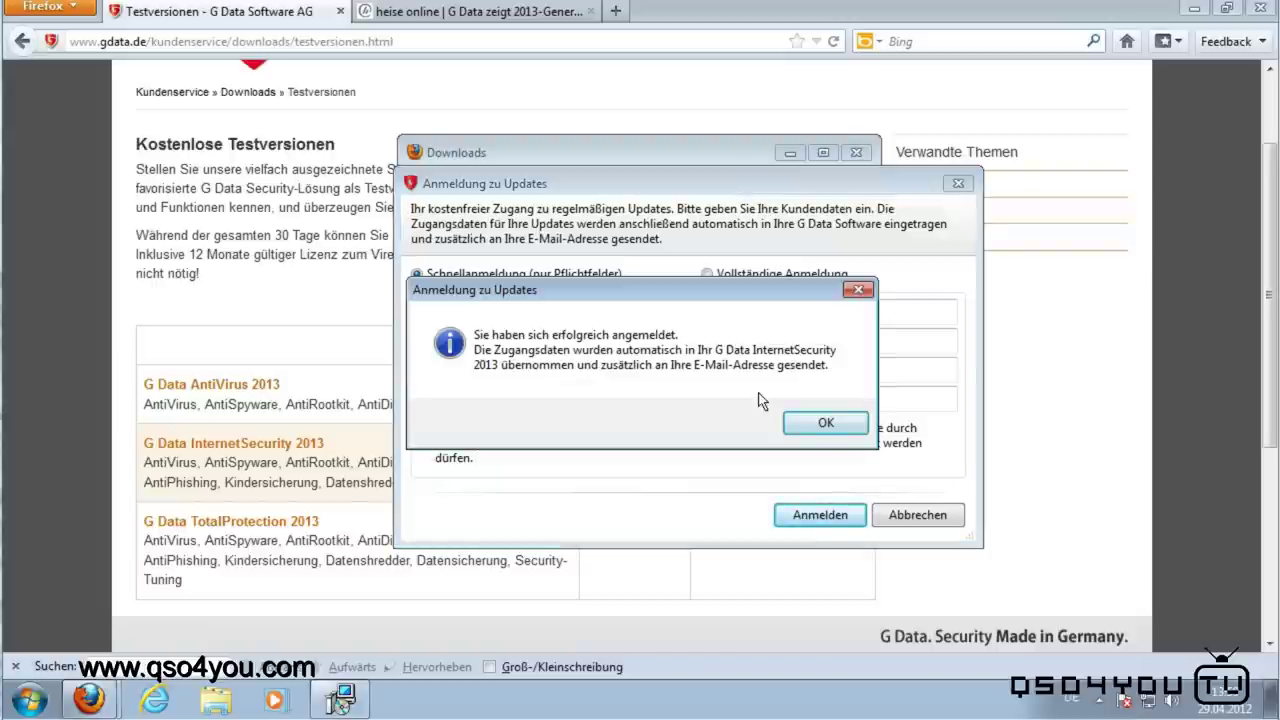
pyautogui.click(810, 425)
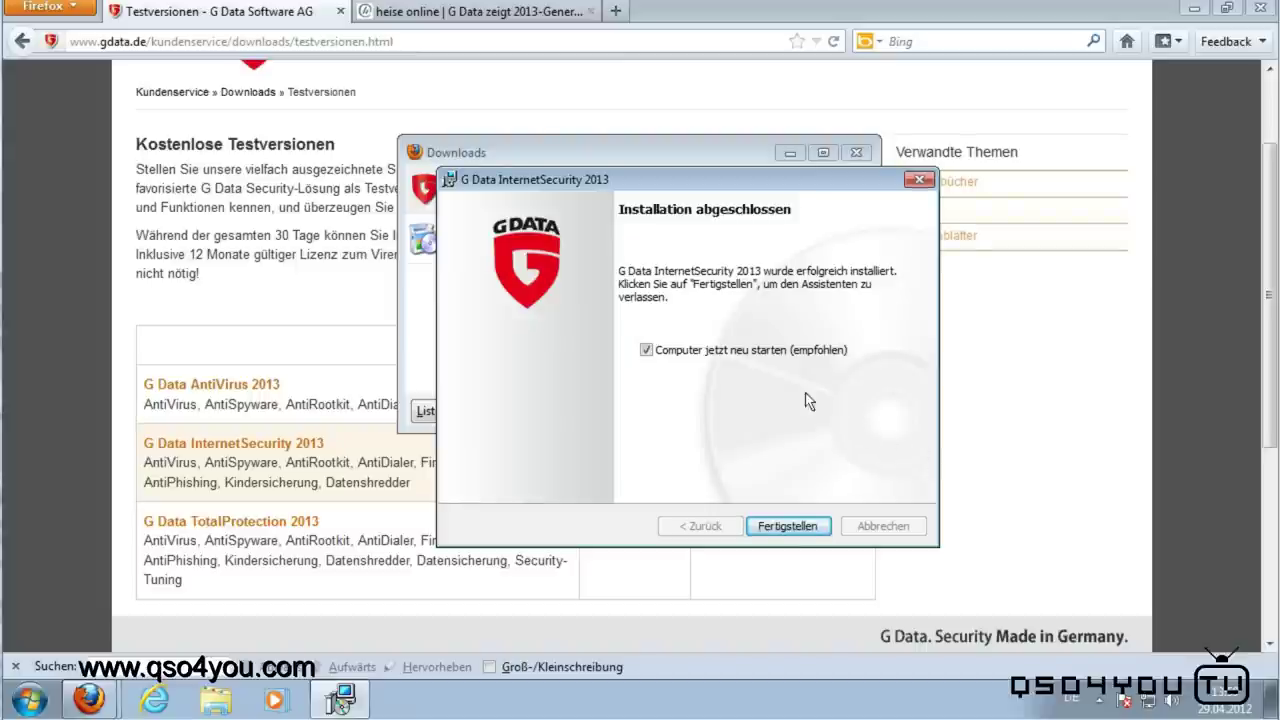
pyautogui.click(778, 530)
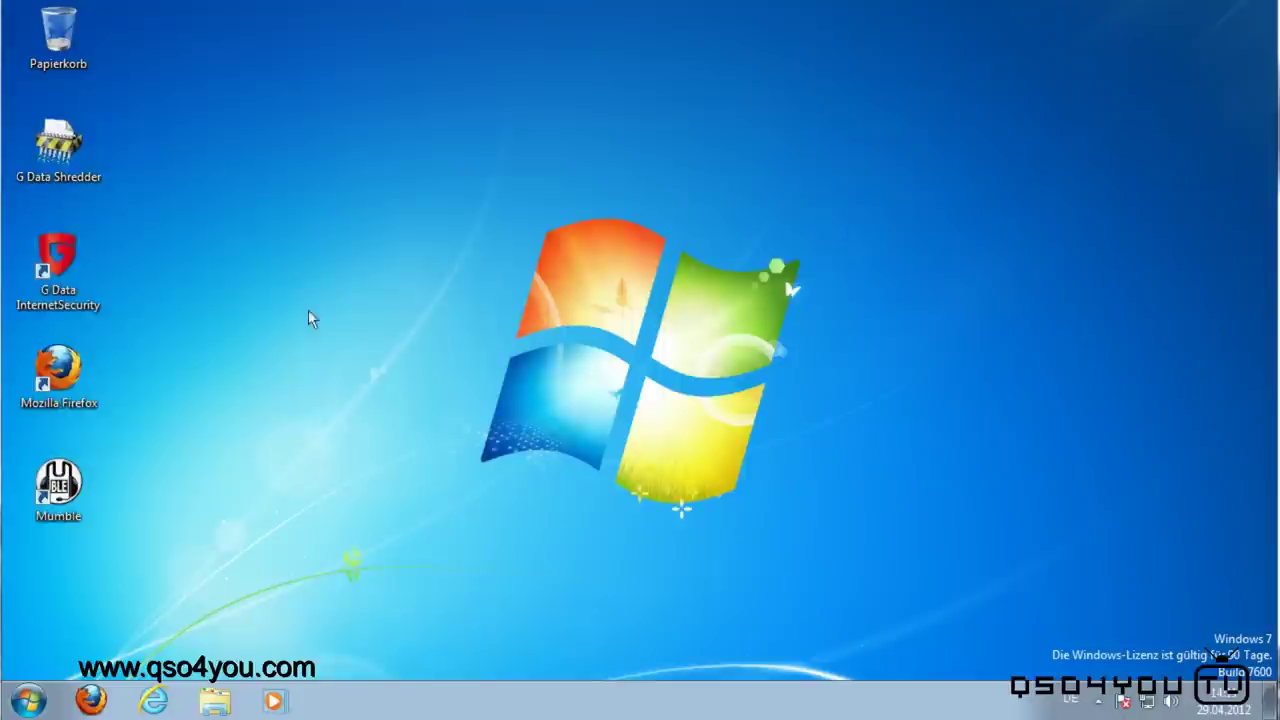
# Step: Launch the G Data SecurityCenter from the notification area's hidden icons
pyautogui.moveTo(320, 267); pyautogui.dragTo(672, 479)
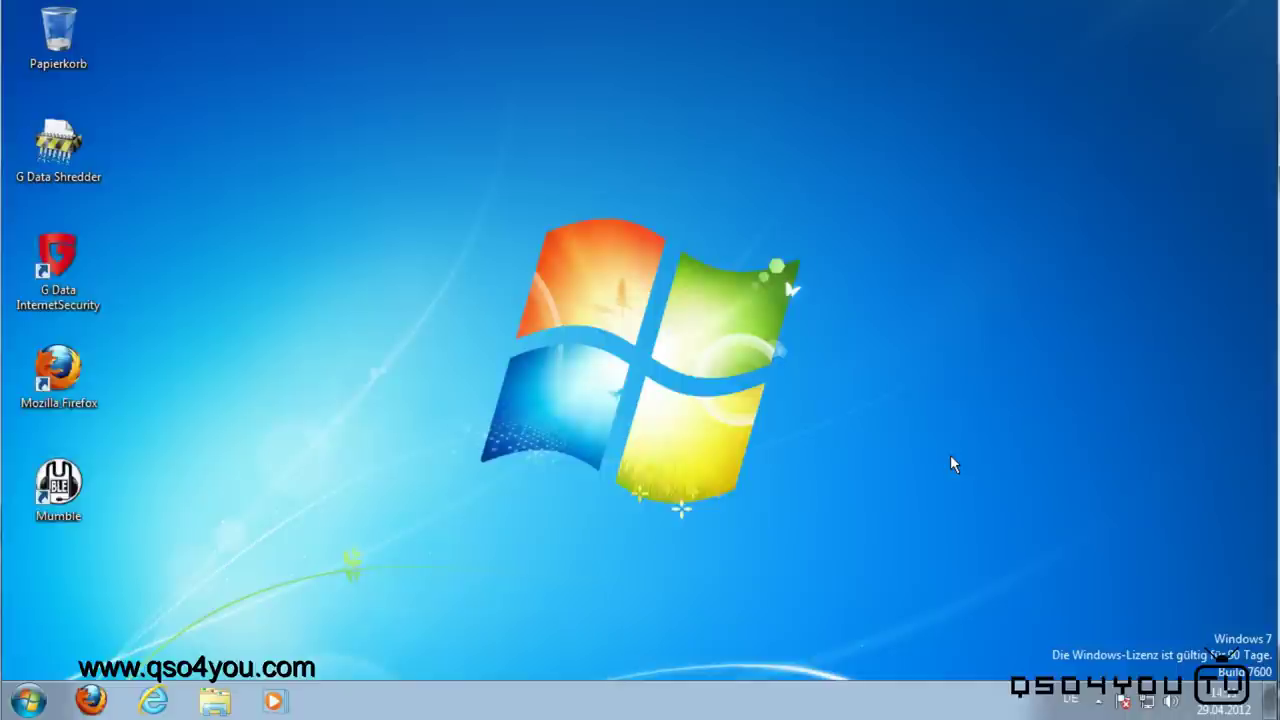
pyautogui.click(1098, 700)
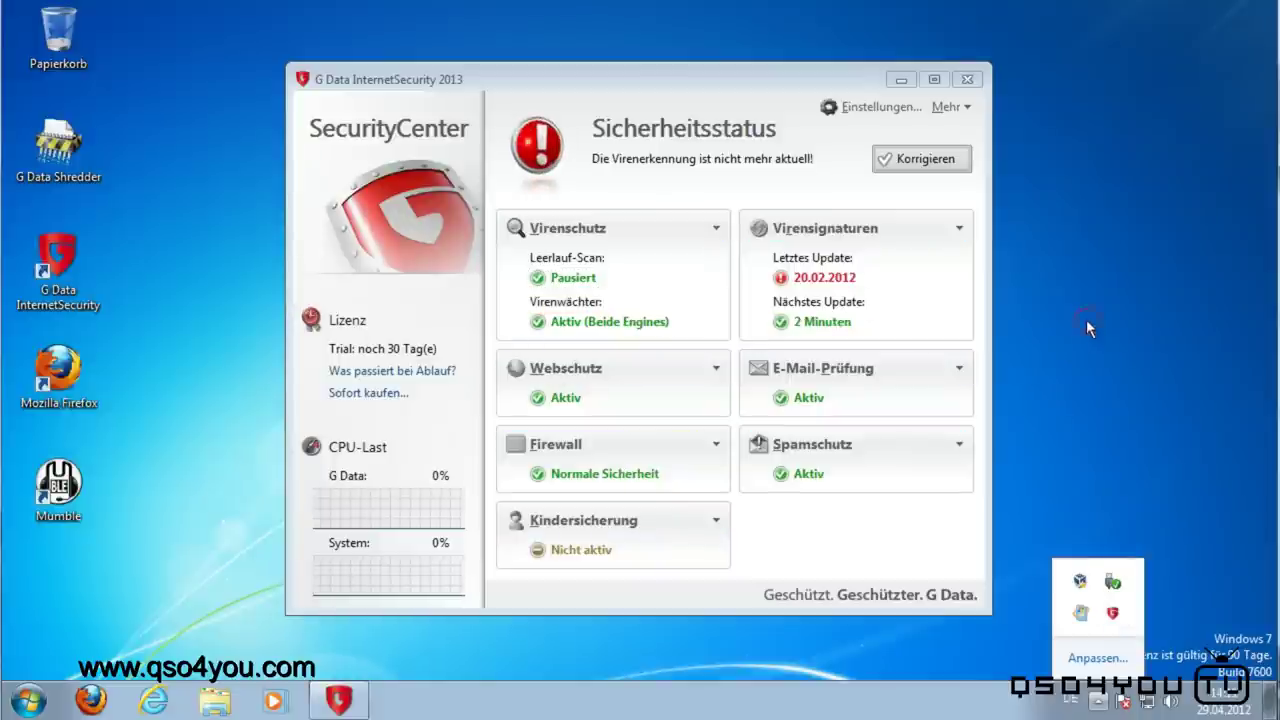
# Step: Run the Internet Update so Engine A, Engine B and Whitelist load successfully
pyautogui.click(752, 150)
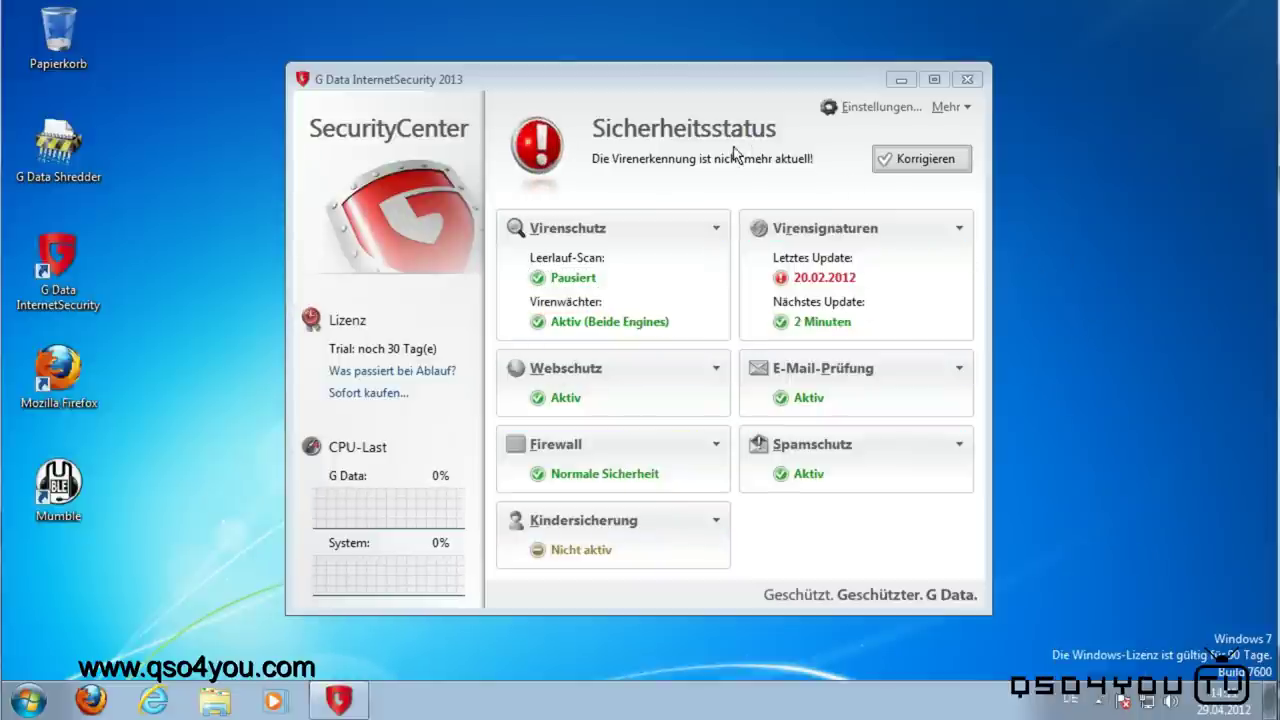
pyautogui.click(808, 280)
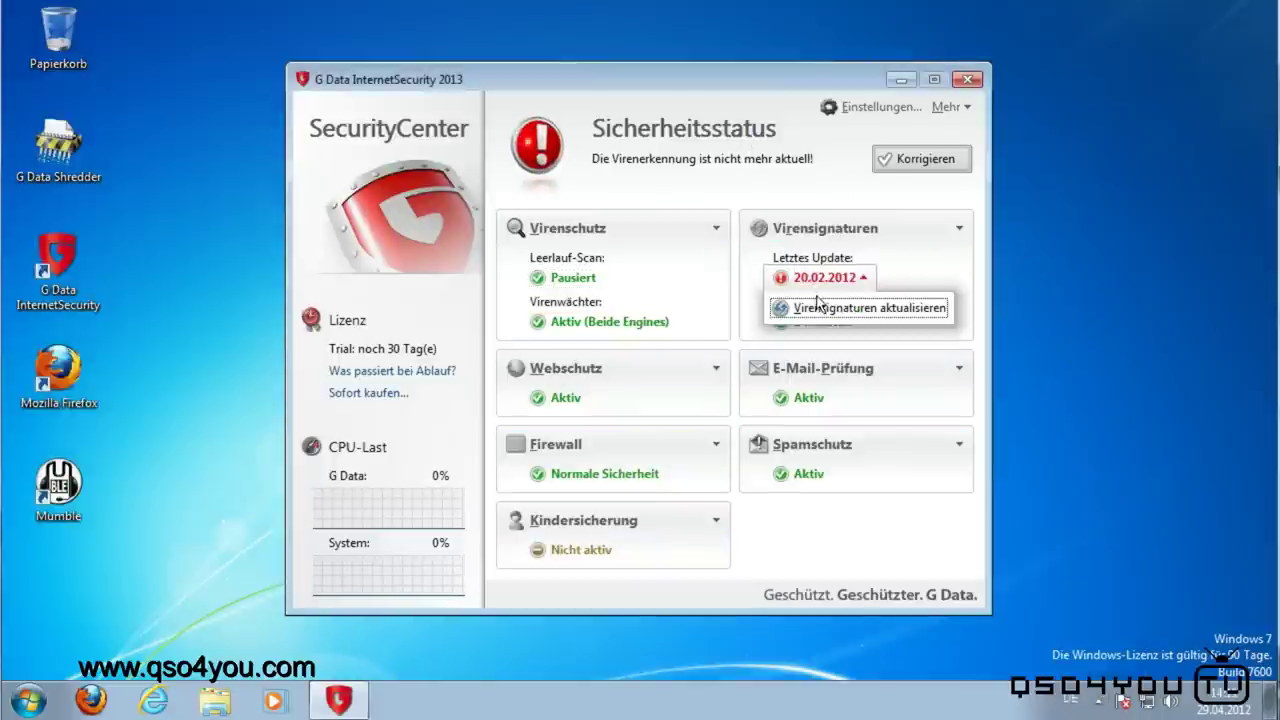
pyautogui.click(820, 309)
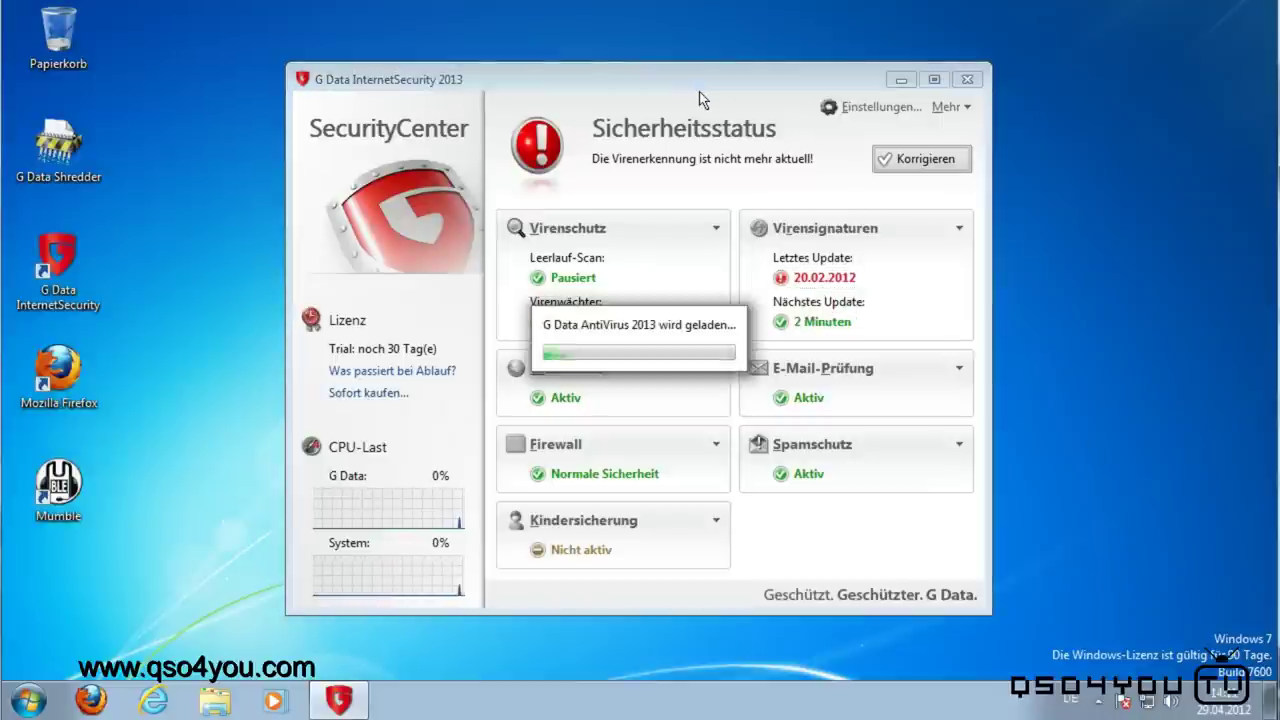
pyautogui.moveTo(742, 182); pyautogui.dragTo(1017, 294)
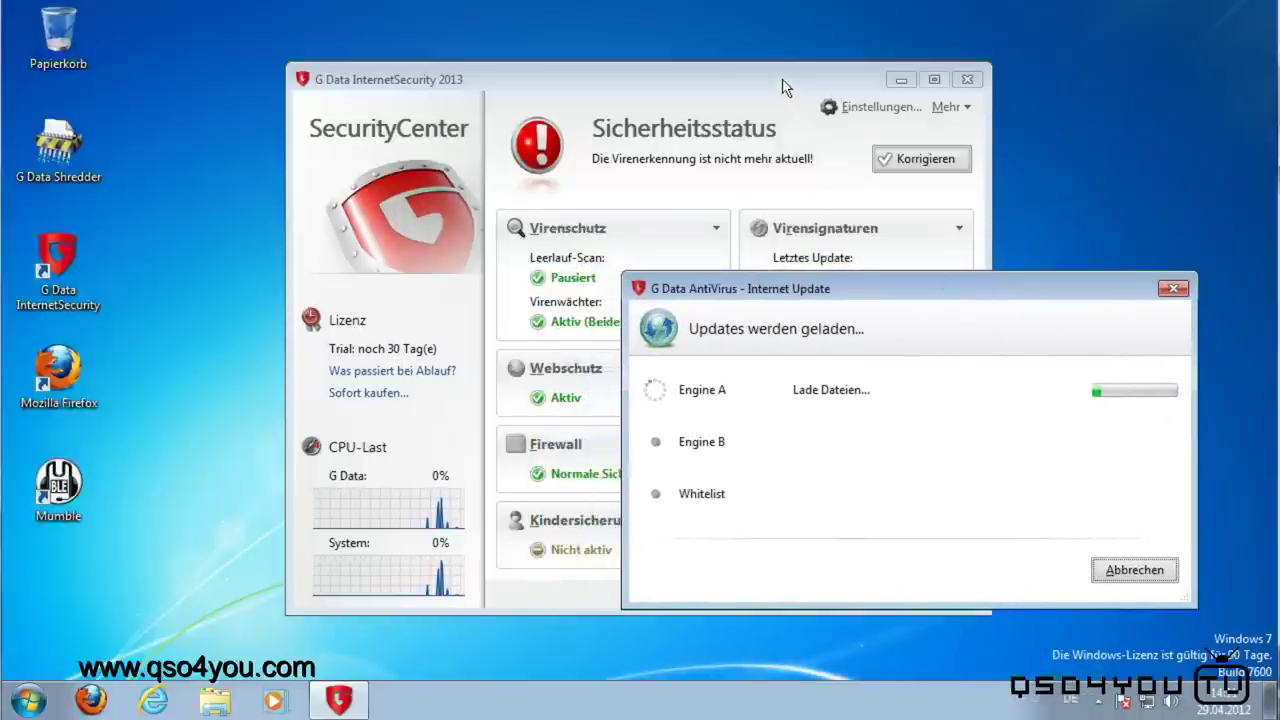
pyautogui.moveTo(931, 289); pyautogui.dragTo(469, 317)
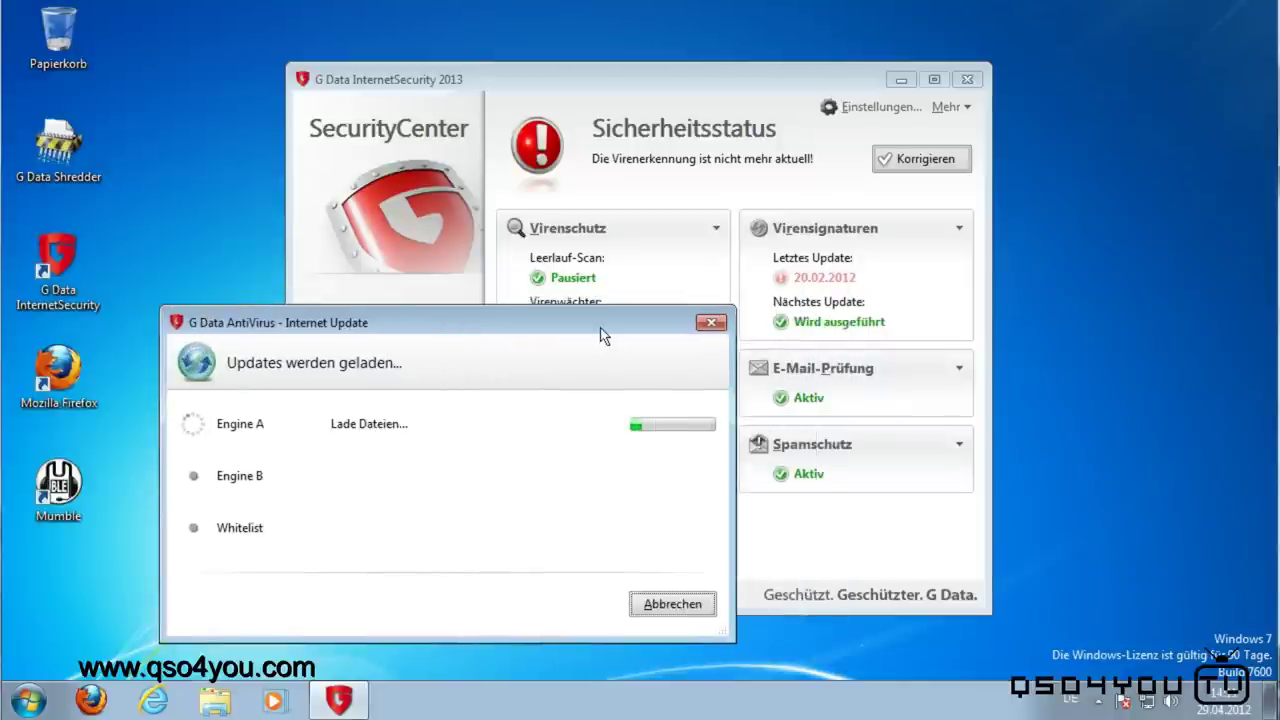
pyautogui.moveTo(586, 323); pyautogui.dragTo(867, 270)
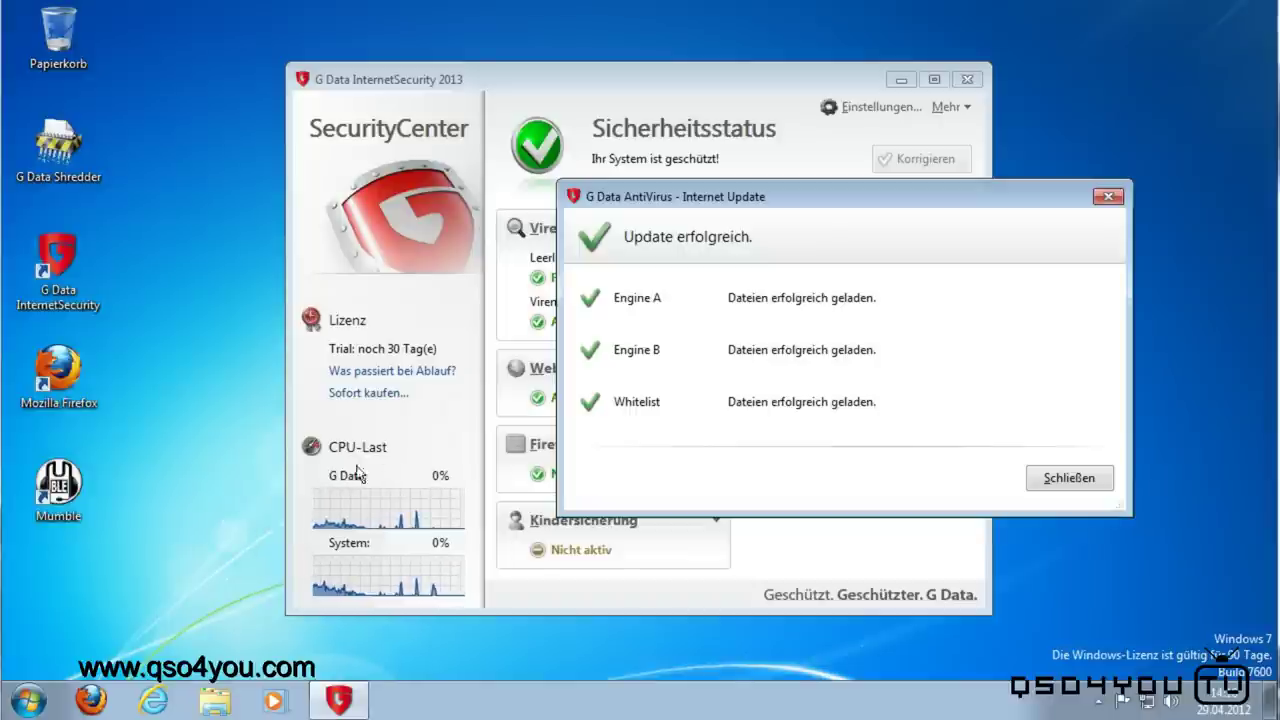
# Step: Close the update report and inspect the Virenwächter 'Aktiv (Beide Engines)' options without changing them
pyautogui.click(1069, 479)
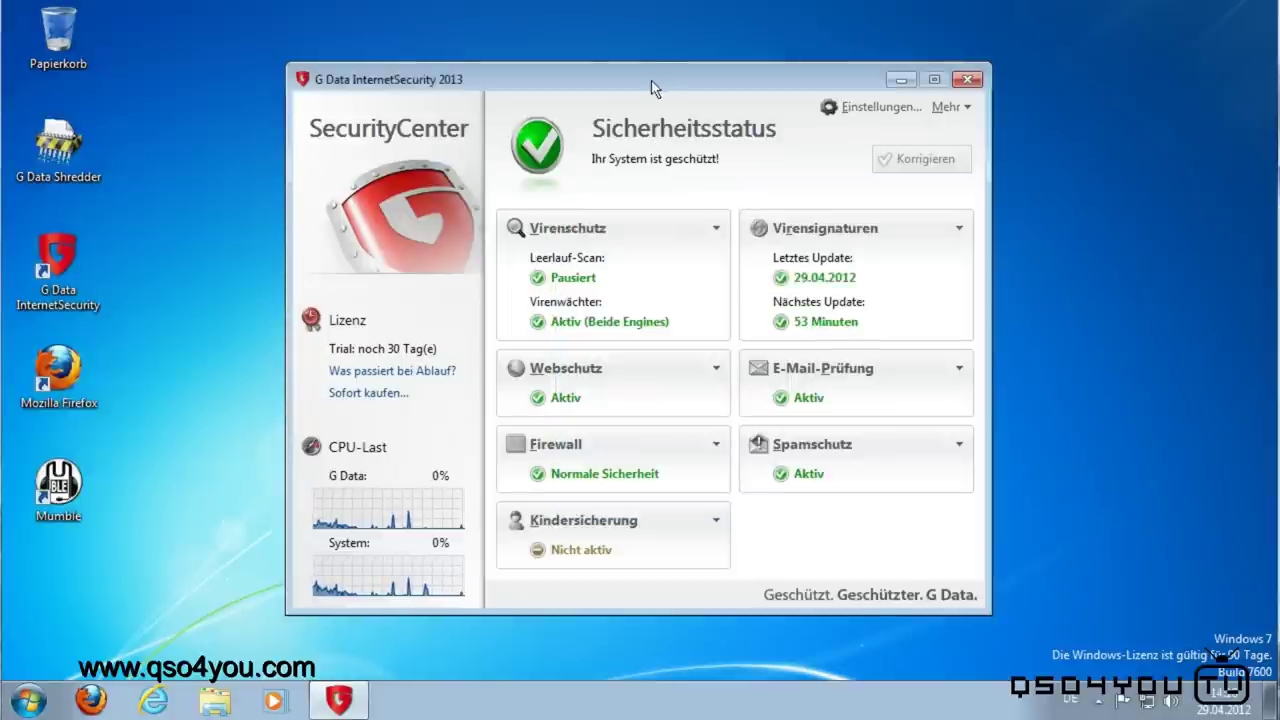
pyautogui.moveTo(648, 82)
pyautogui.mouseDown()
pyautogui.moveTo(771, 57)
pyautogui.moveTo(650, 62)
pyautogui.mouseUp()
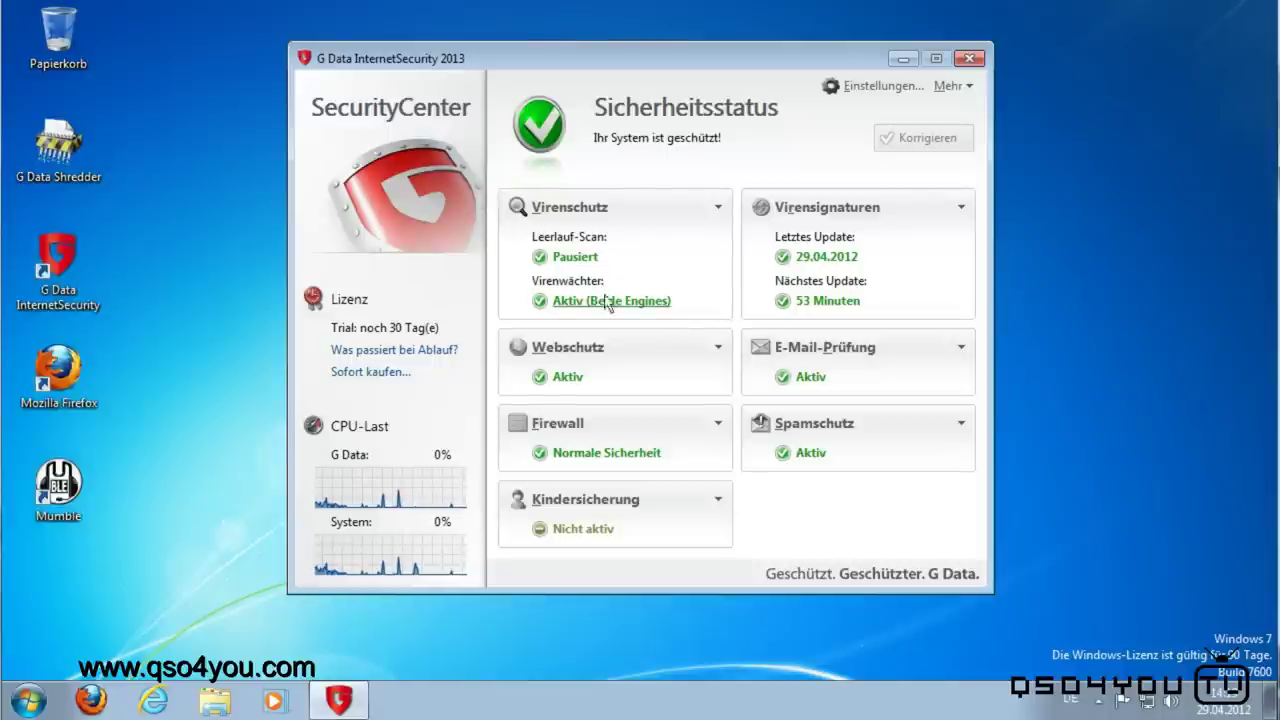
pyautogui.click(651, 301)
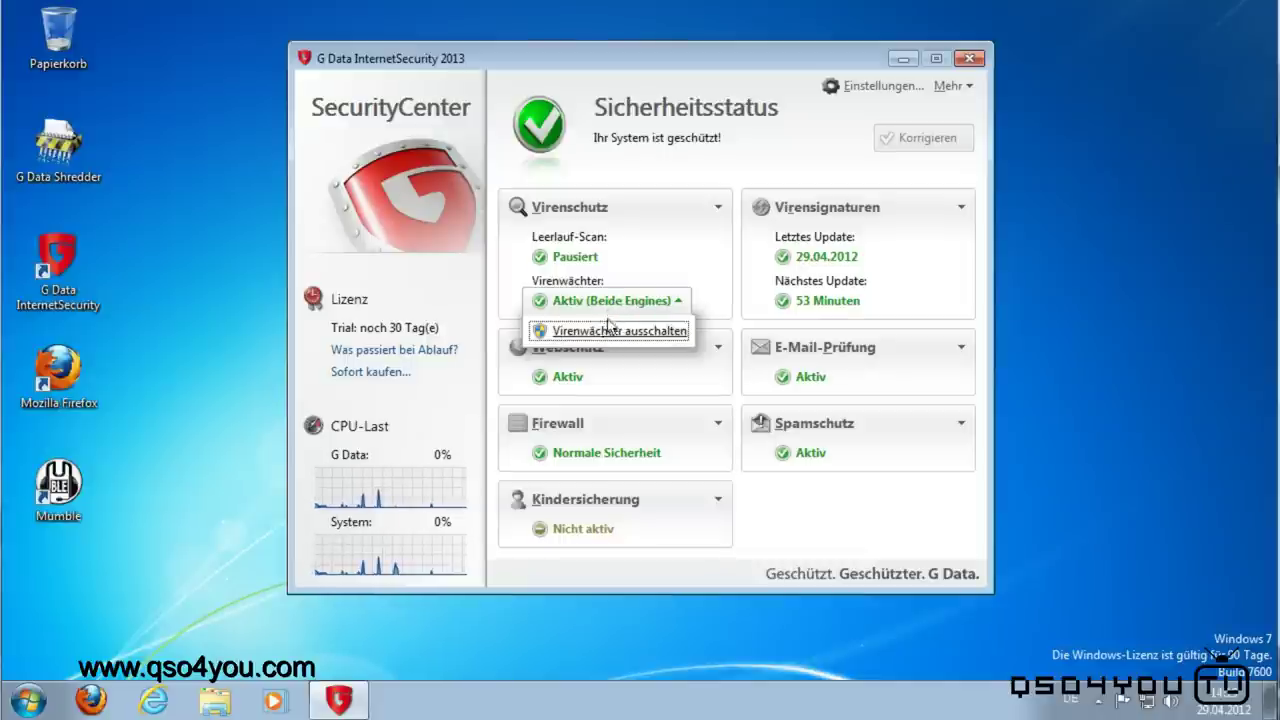
pyautogui.click(619, 303)
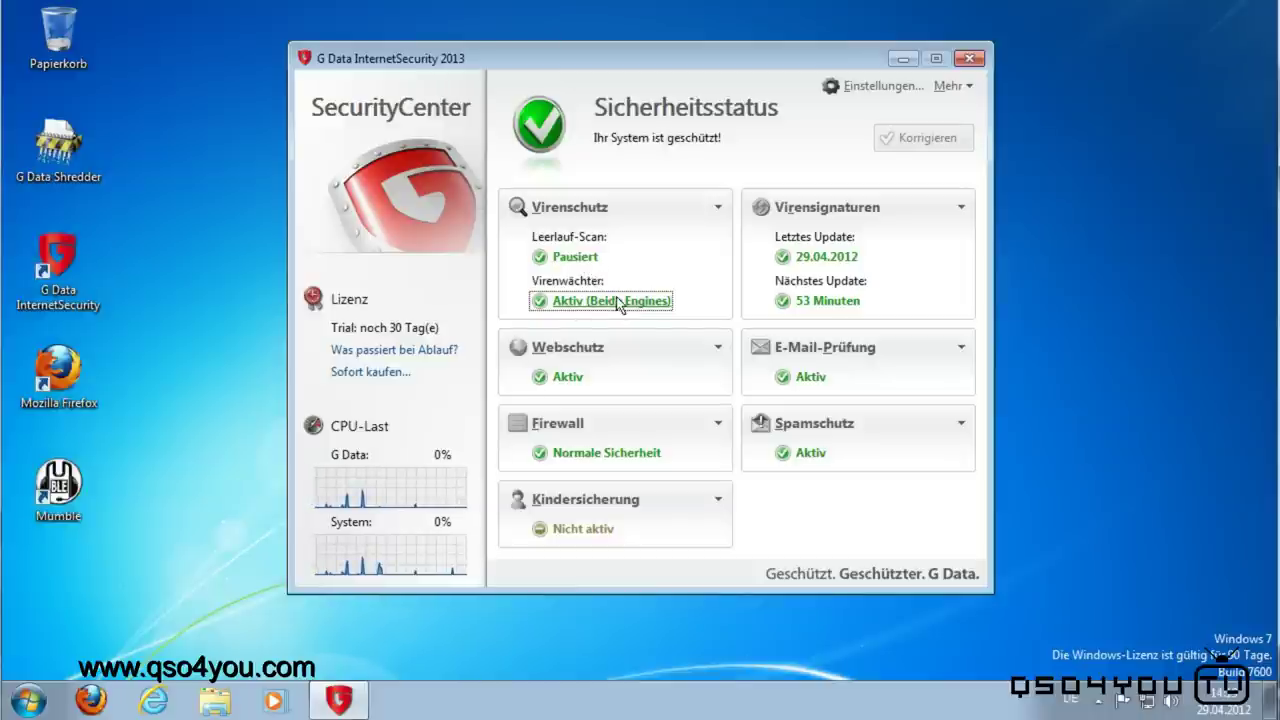
pyautogui.click(619, 302)
pyautogui.click(619, 302)
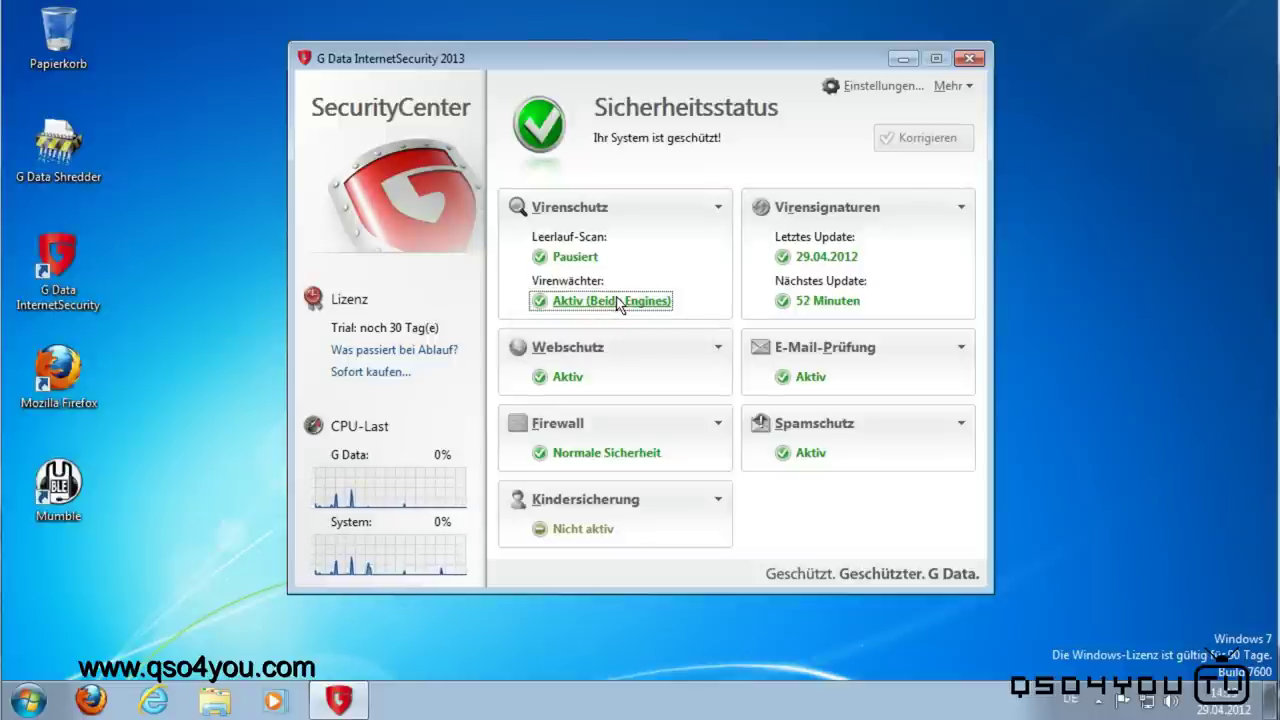
pyautogui.click(619, 302)
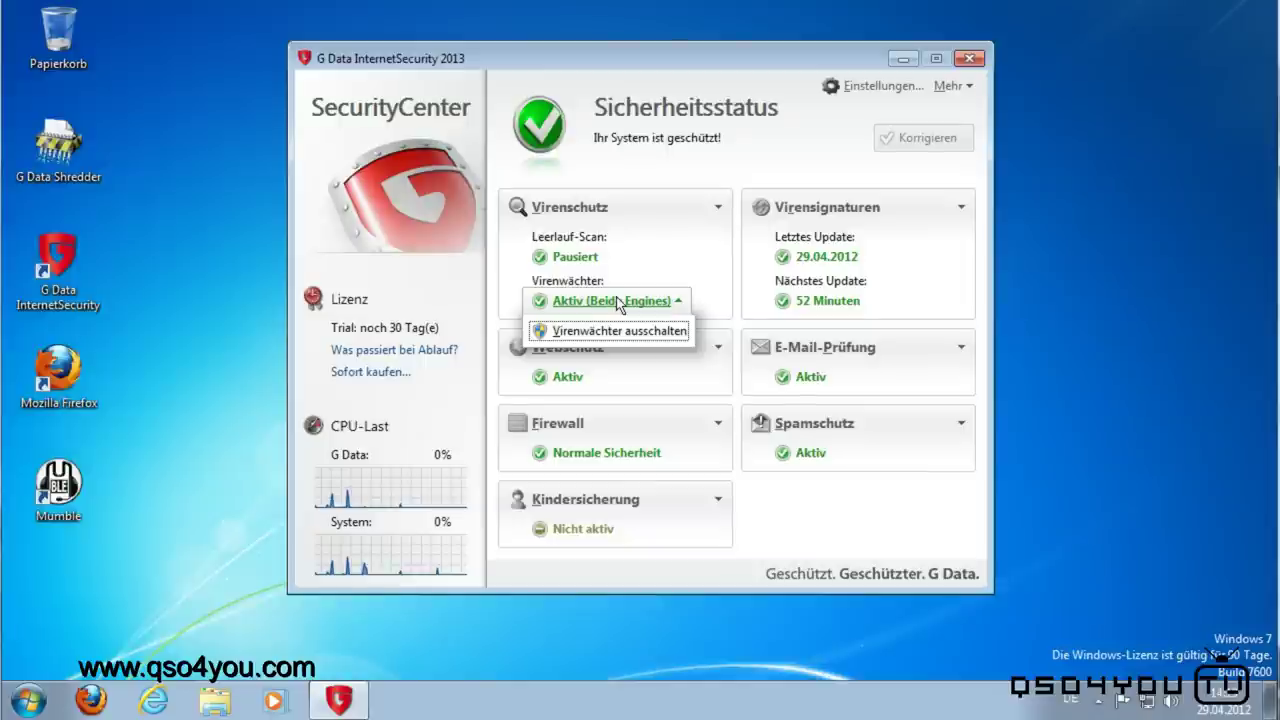
pyautogui.click(619, 302)
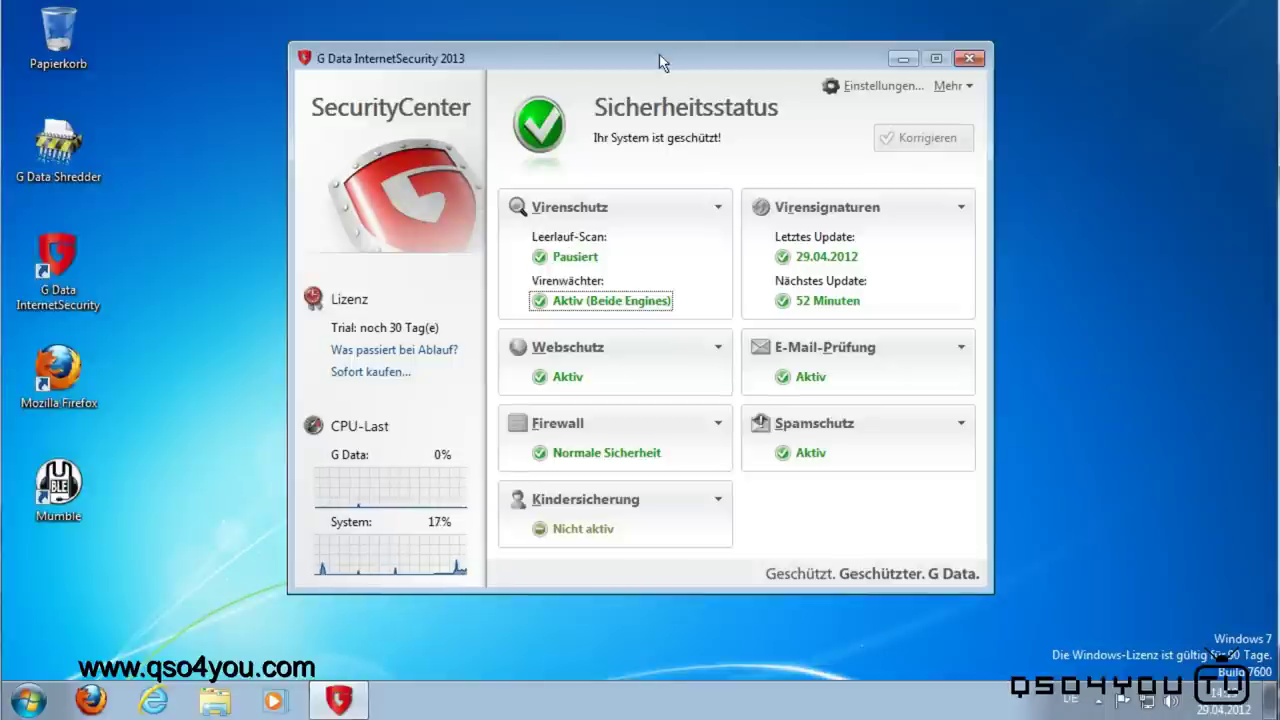
pyautogui.moveTo(659, 54)
pyautogui.mouseDown()
pyautogui.moveTo(746, 74)
pyautogui.moveTo(637, 65)
pyautogui.mouseUp()
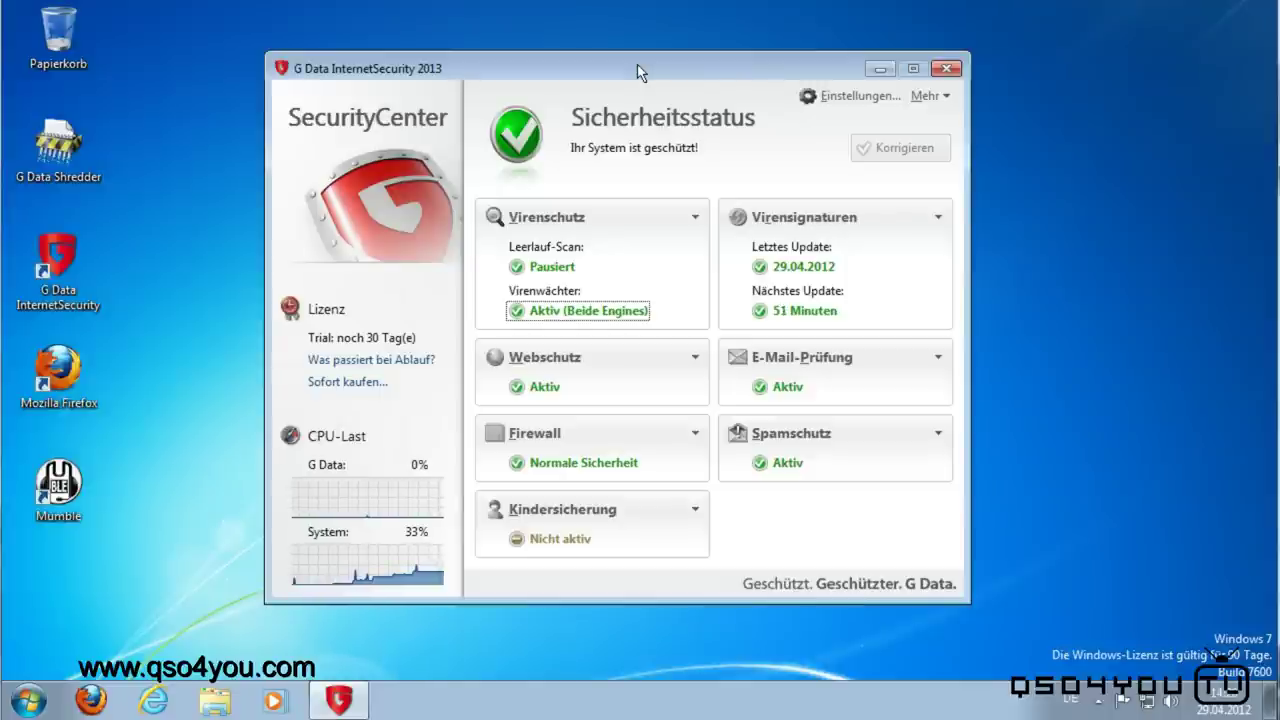
# Step: Open the Bildschirmschoner settings via Bildschirmauflösung and Darstellung und Anpassung
pyautogui.click(1123, 258)
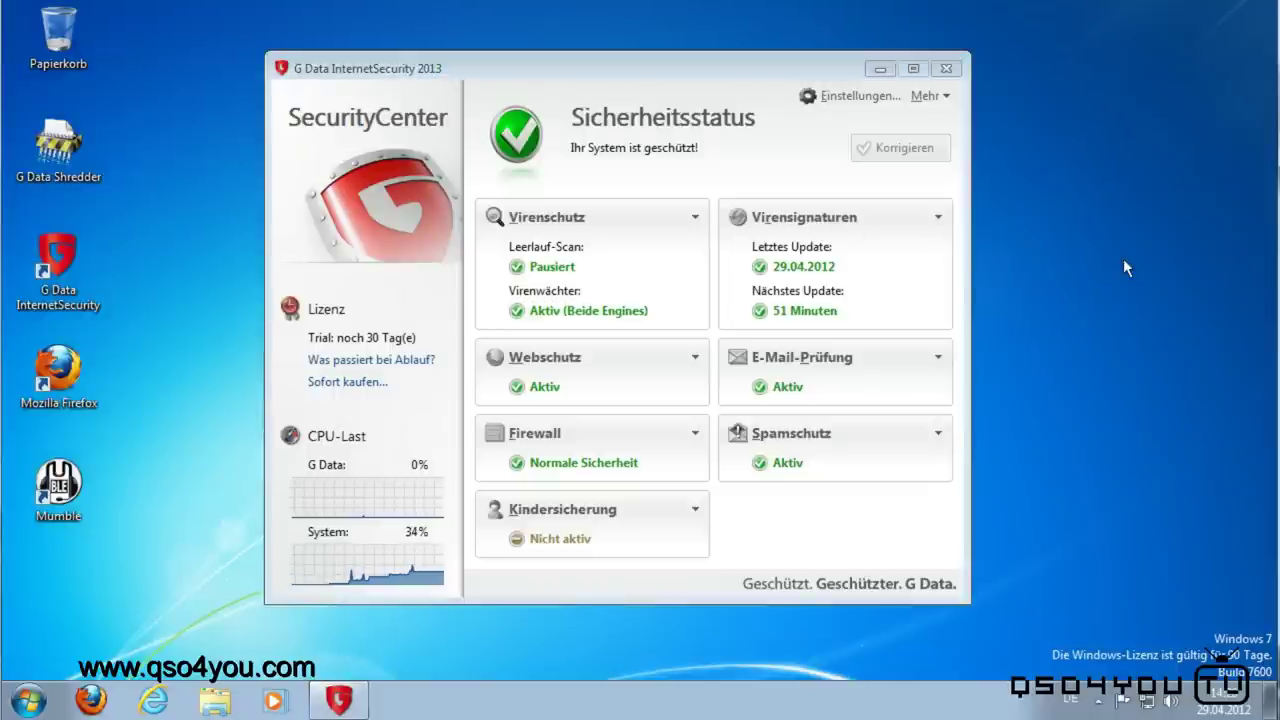
pyautogui.rightClick(1123, 258)
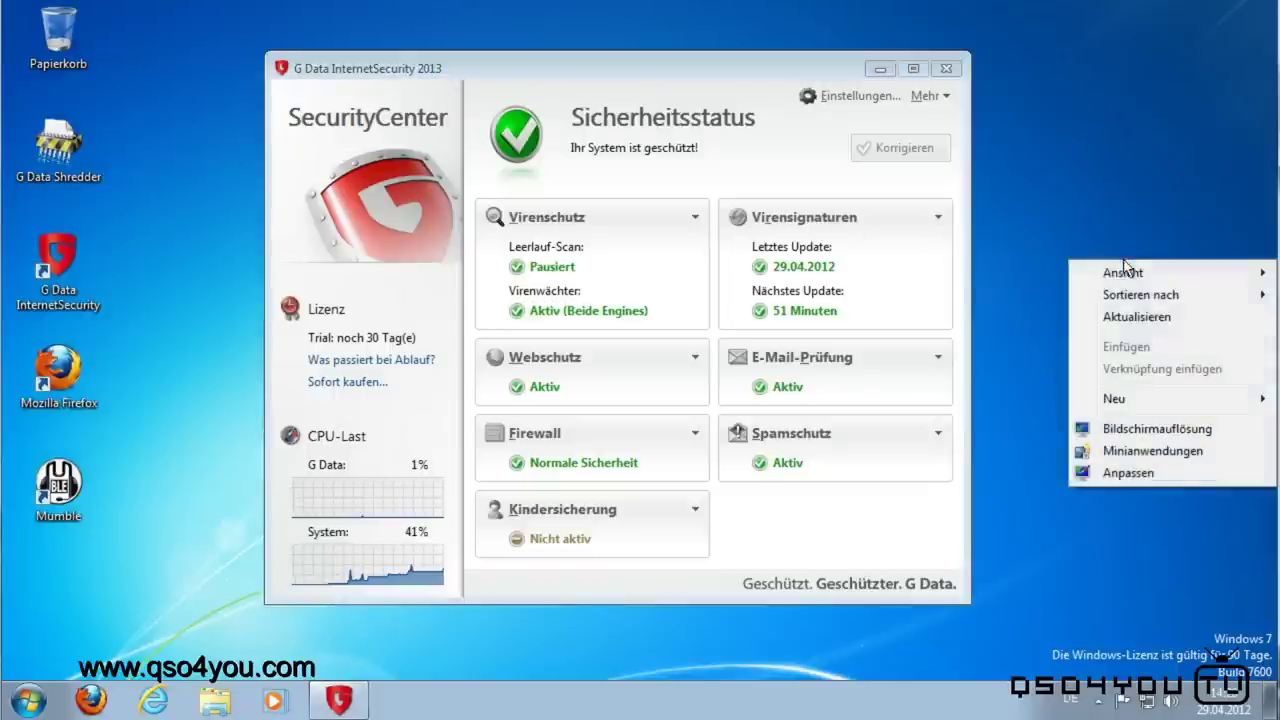
pyautogui.click(1137, 430)
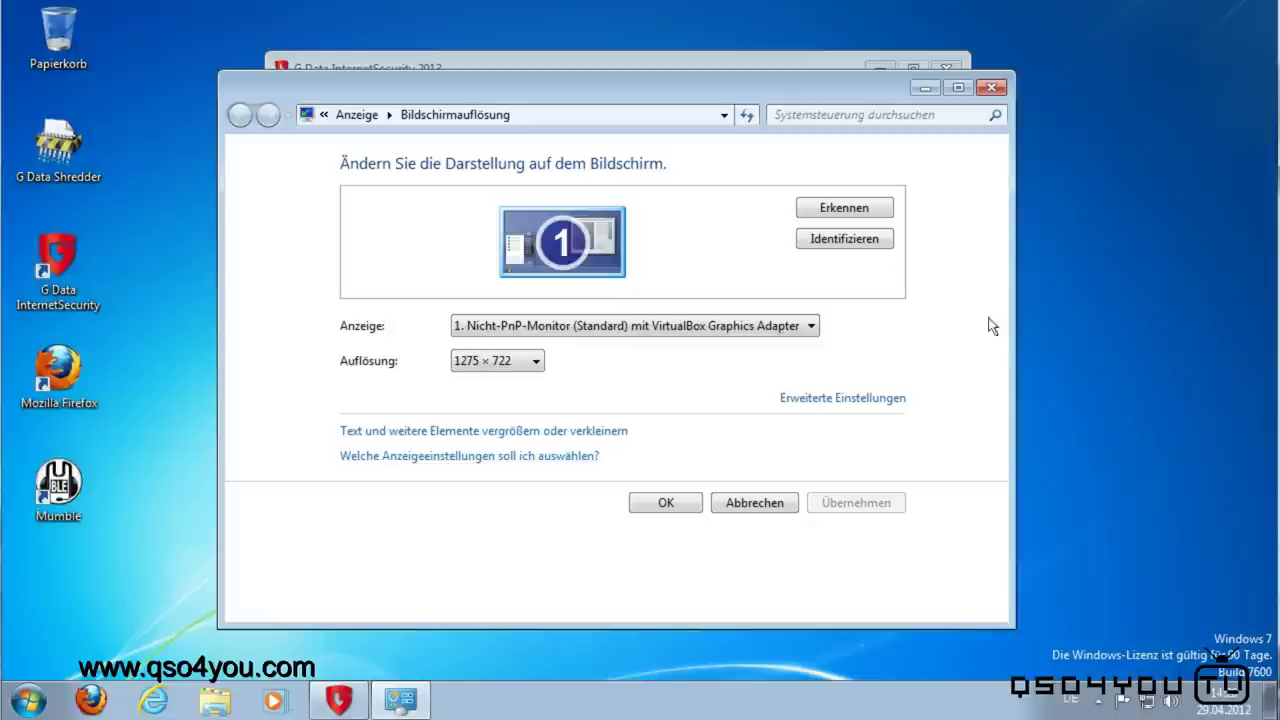
pyautogui.click(350, 116)
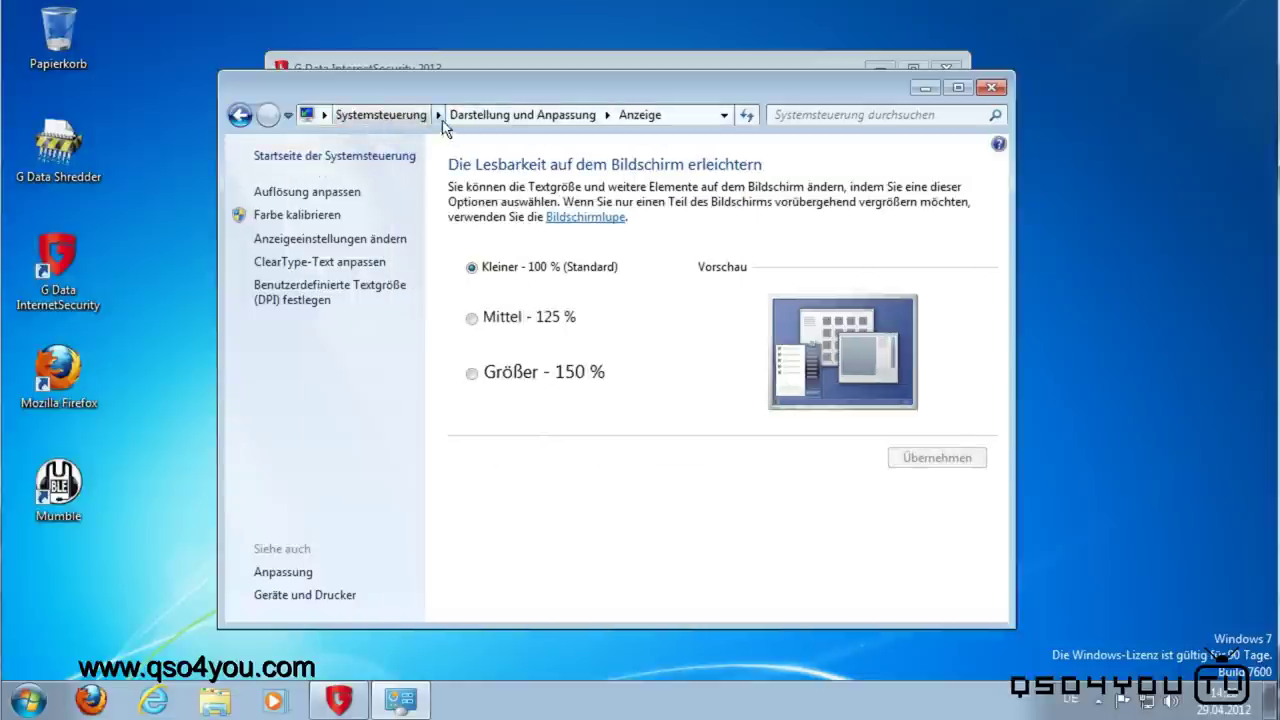
pyautogui.click(479, 117)
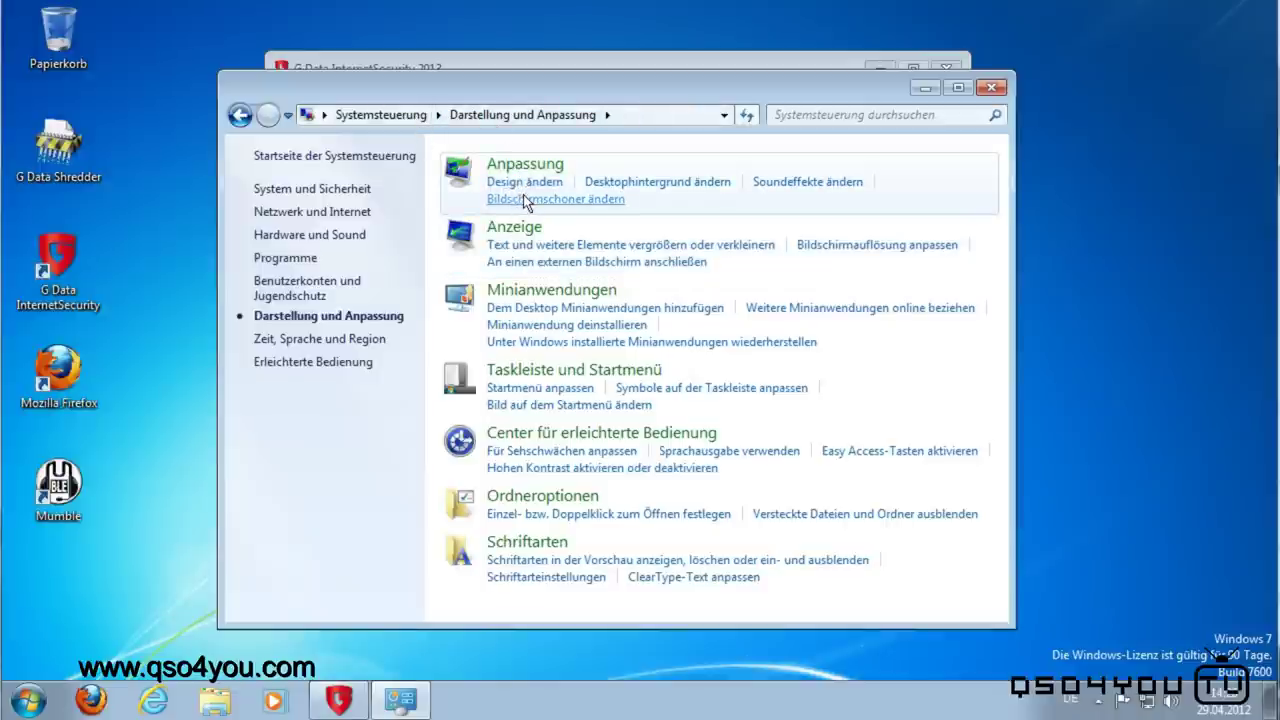
pyautogui.click(523, 196)
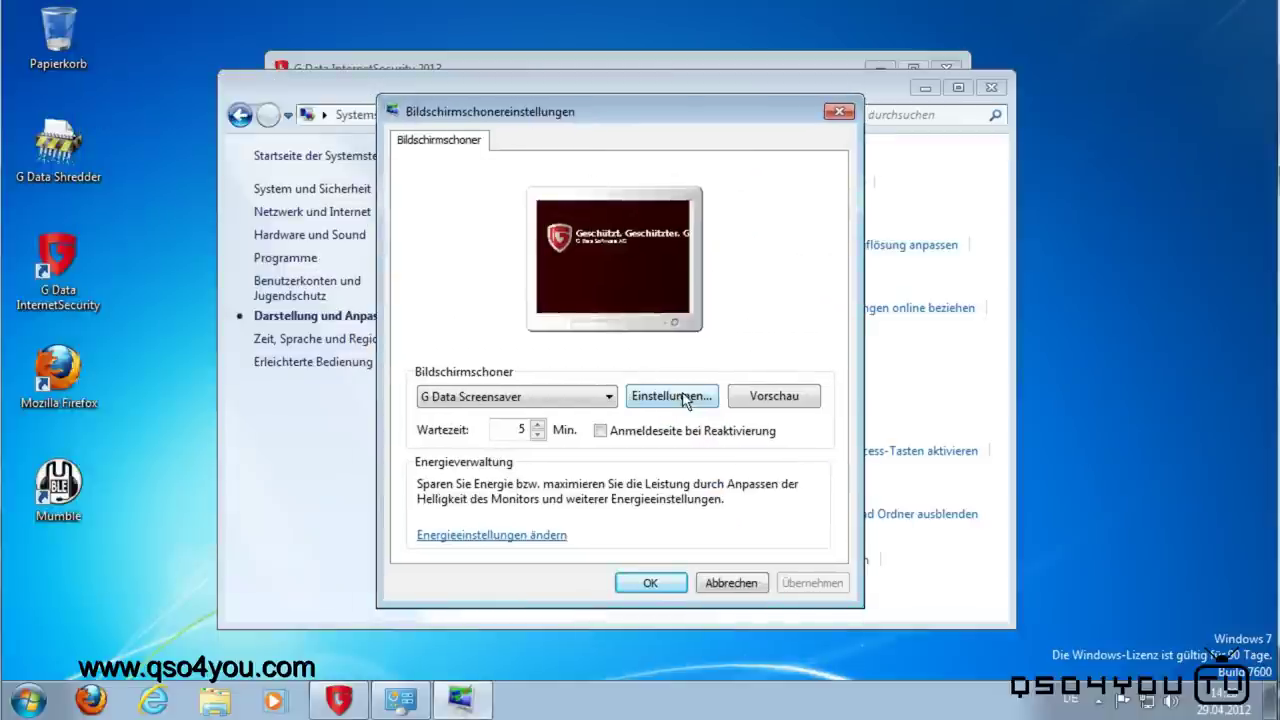
# Step: Preview the G Data Screensaver, then set the screensaver to (Kein) and apply
pyautogui.click(779, 396)
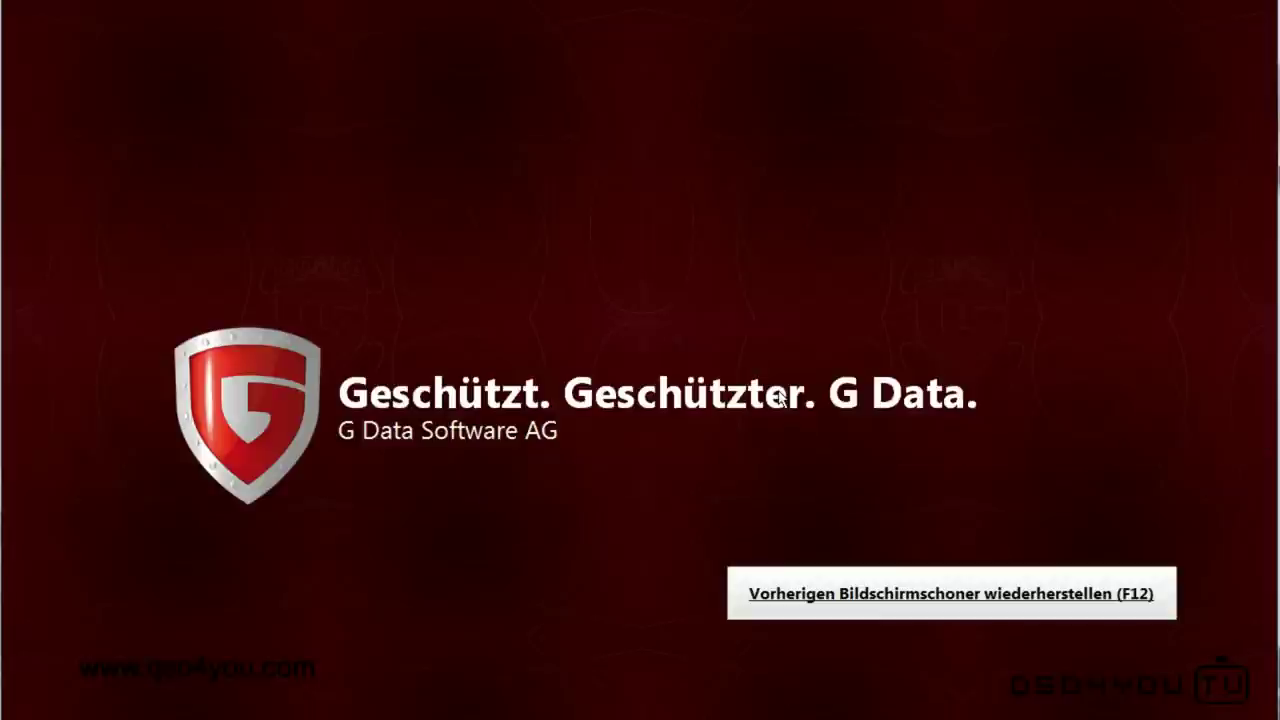
pyautogui.moveTo(545, 505)
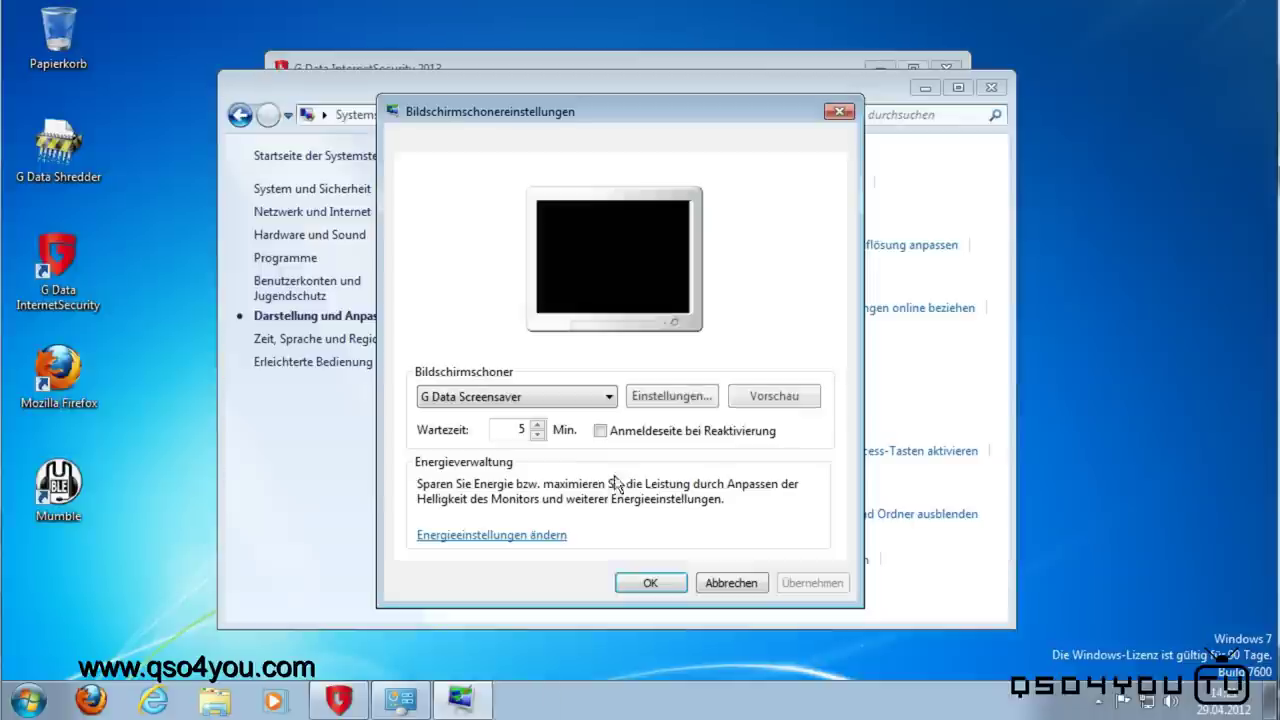
pyautogui.click(545, 400)
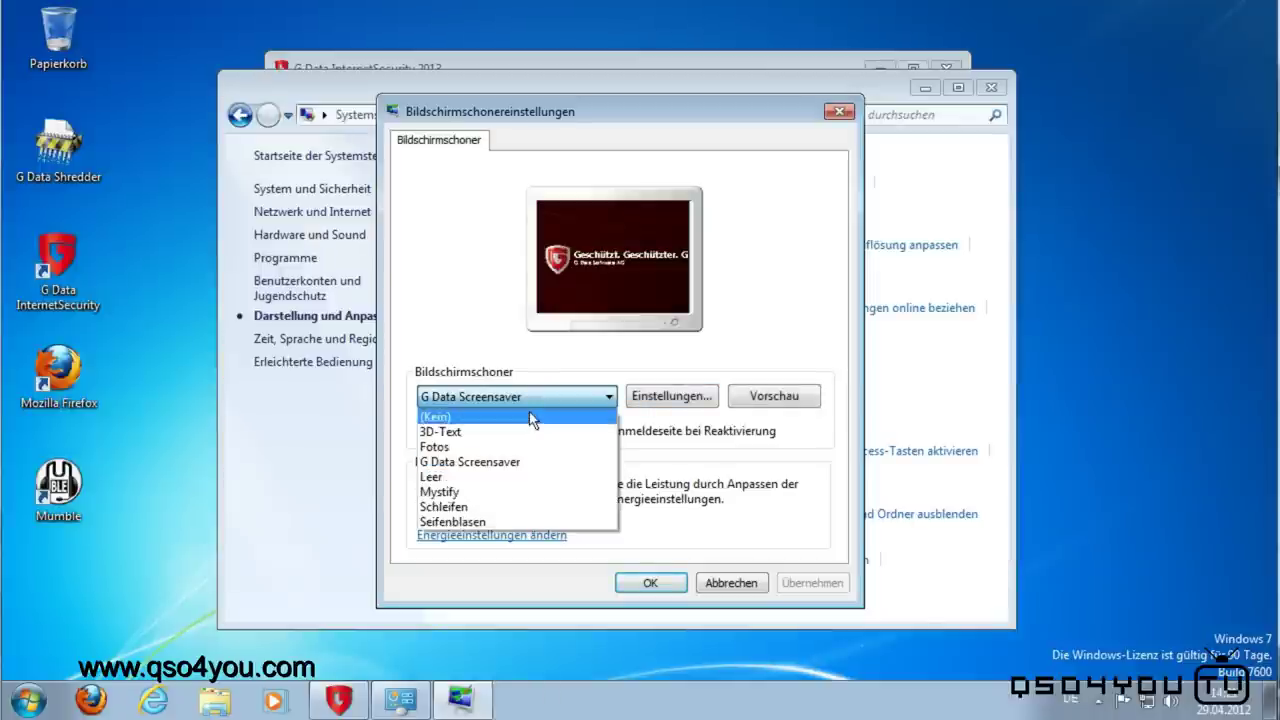
pyautogui.click(532, 417)
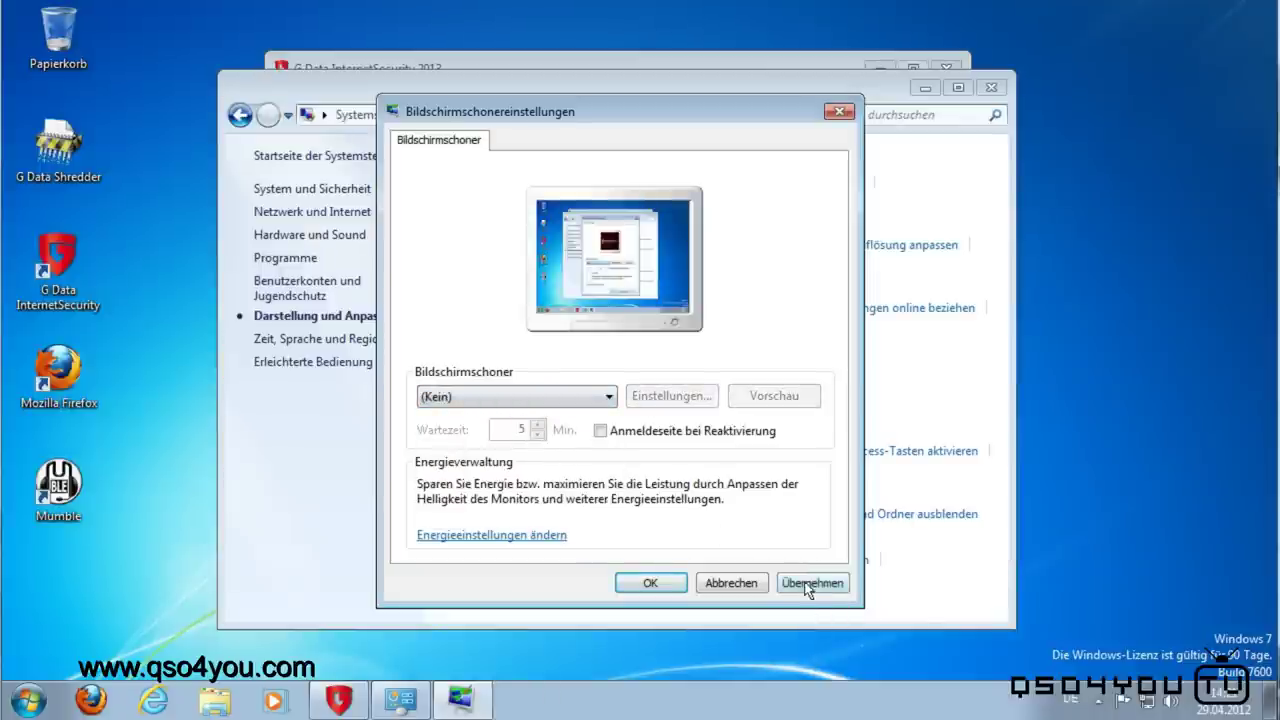
pyautogui.click(810, 585)
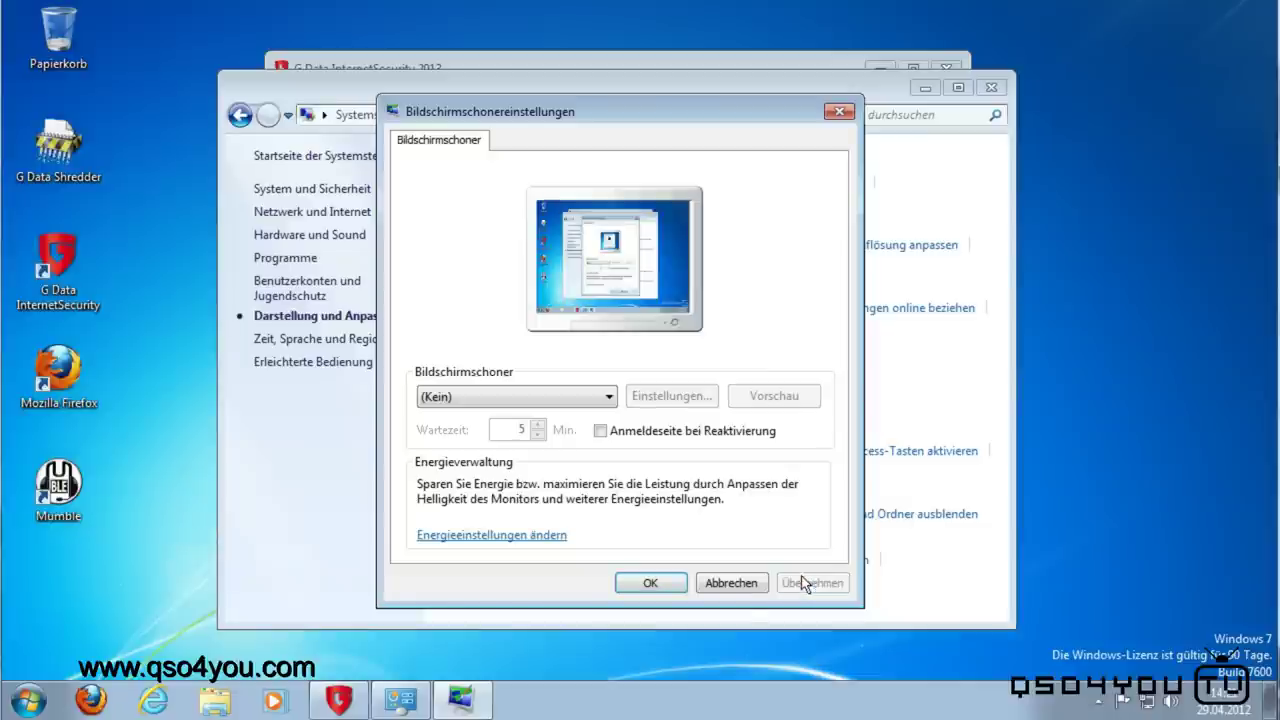
pyautogui.click(650, 583)
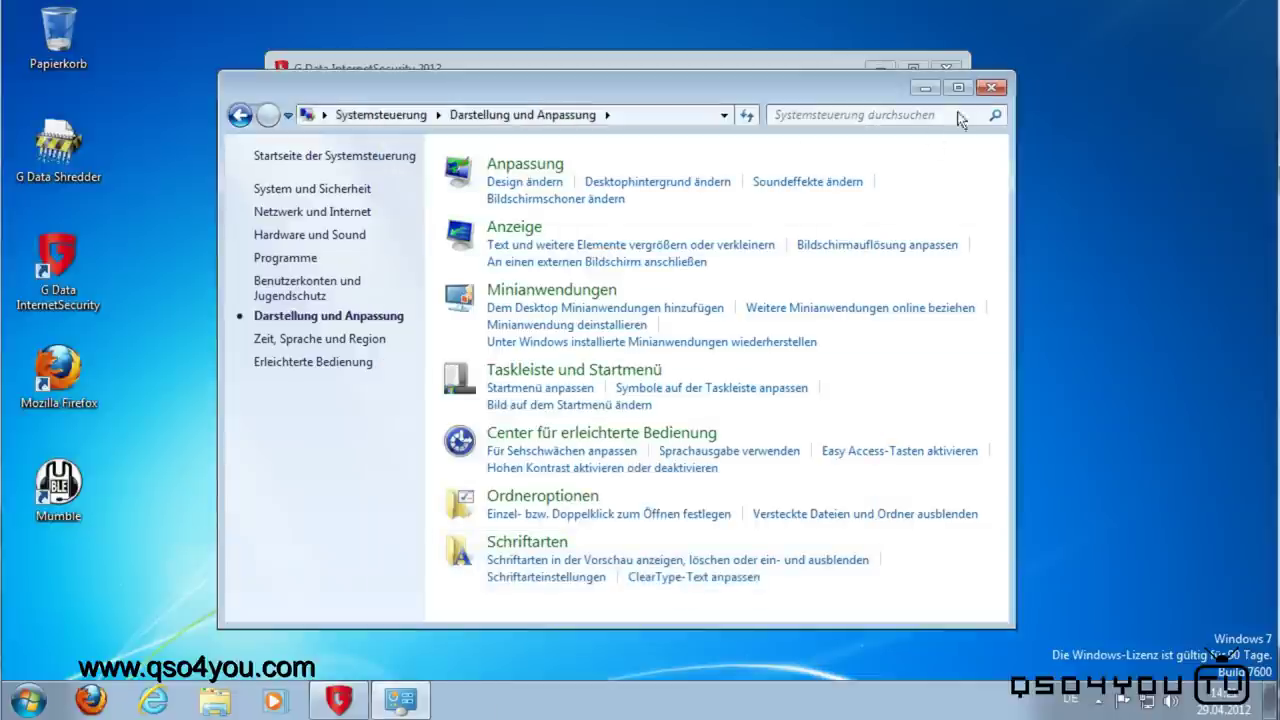
# Step: Close the Control Panel and review the Webschutz options, leaving web protection active
pyautogui.click(989, 87)
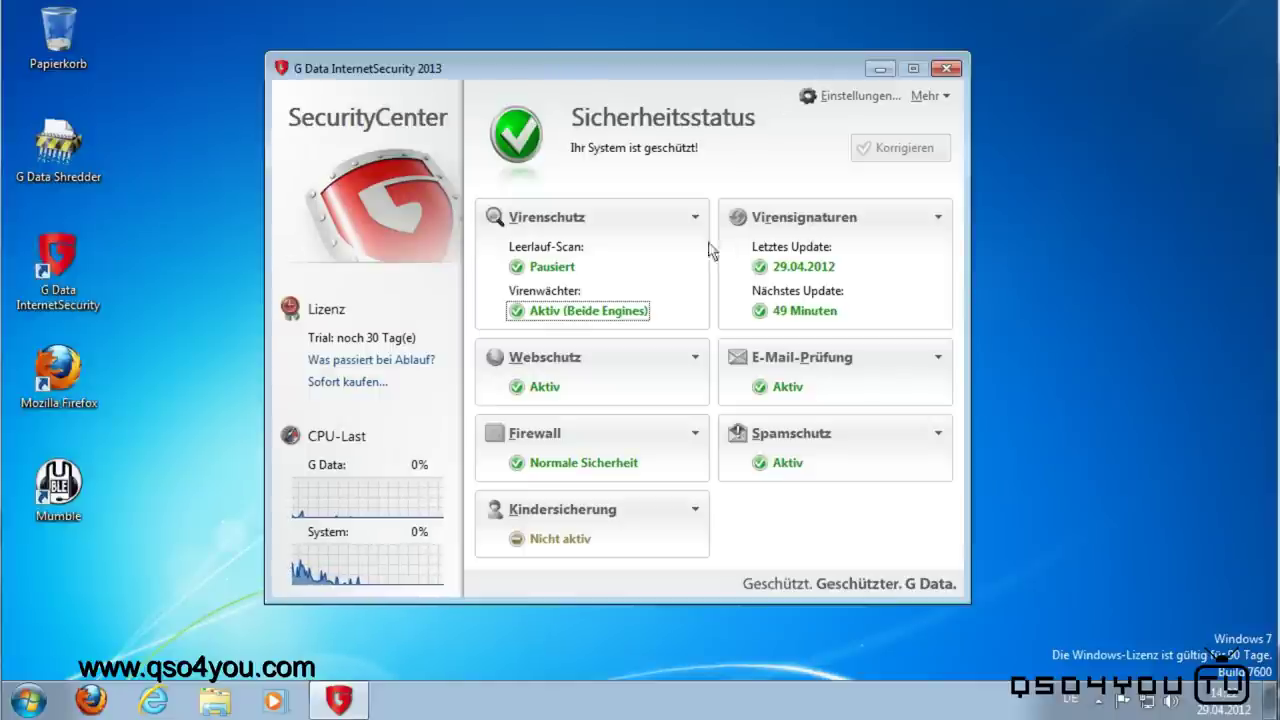
pyautogui.click(545, 390)
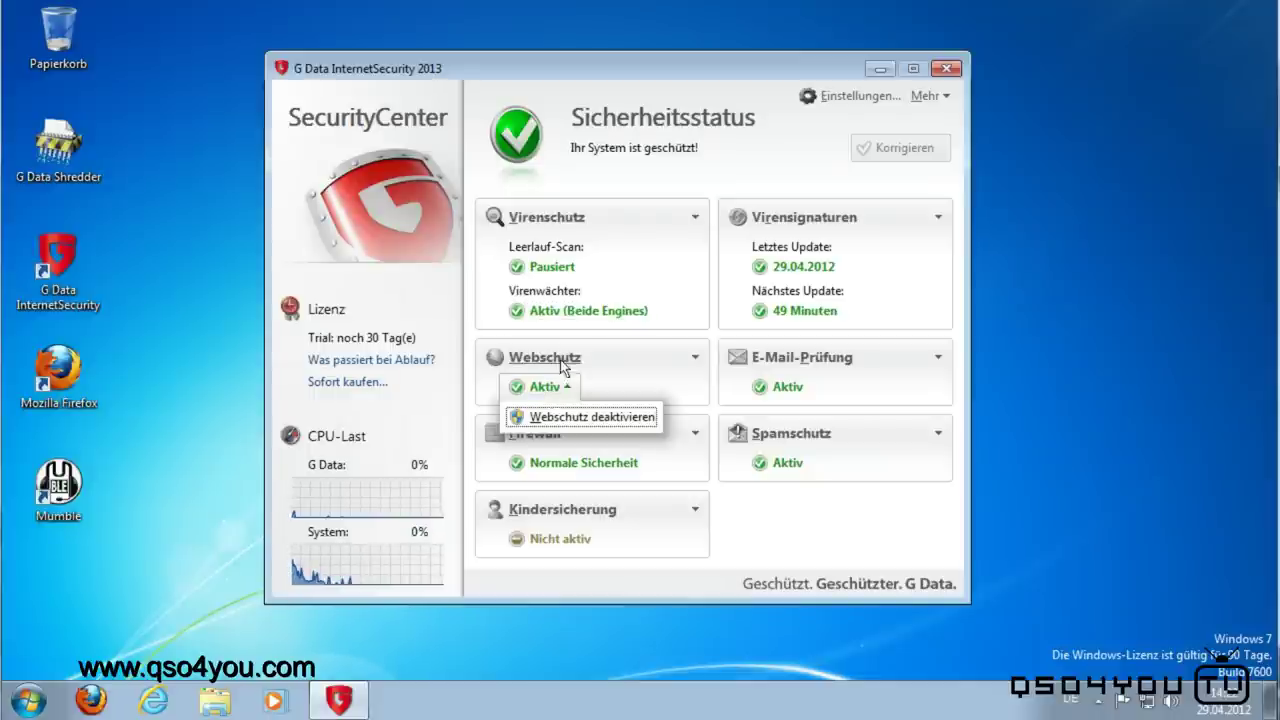
pyautogui.click(562, 366)
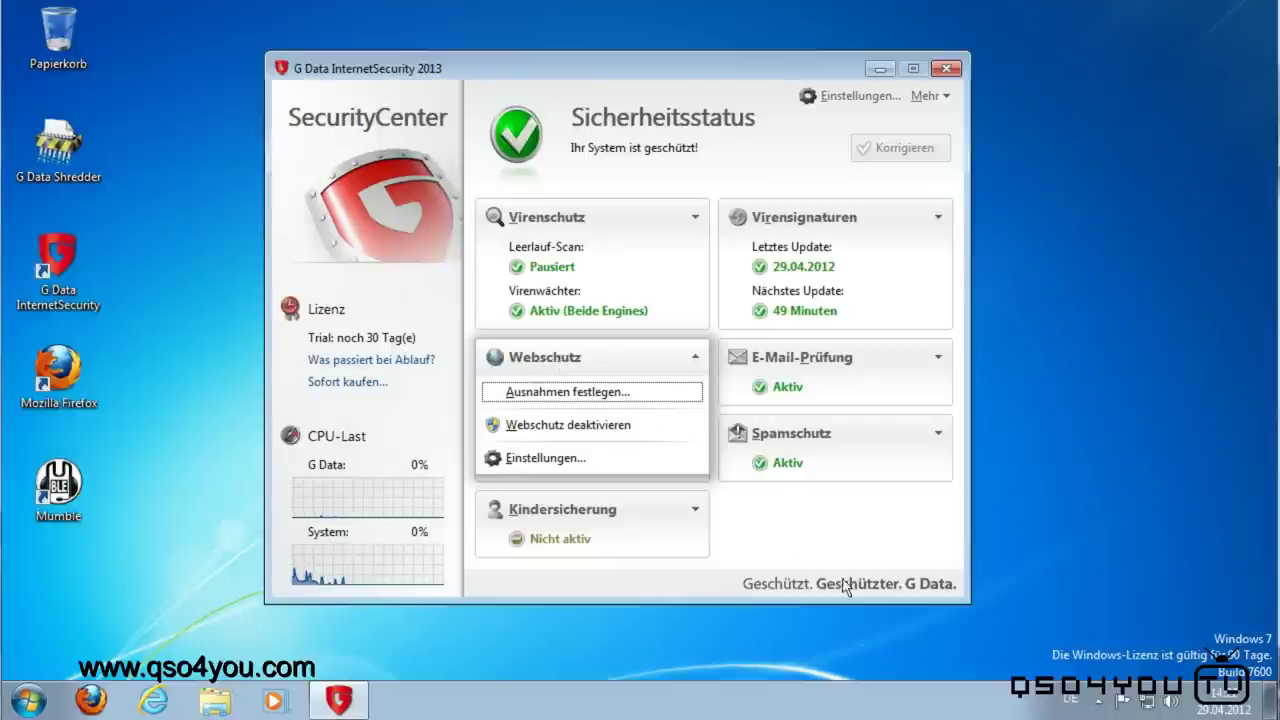
pyautogui.click(838, 536)
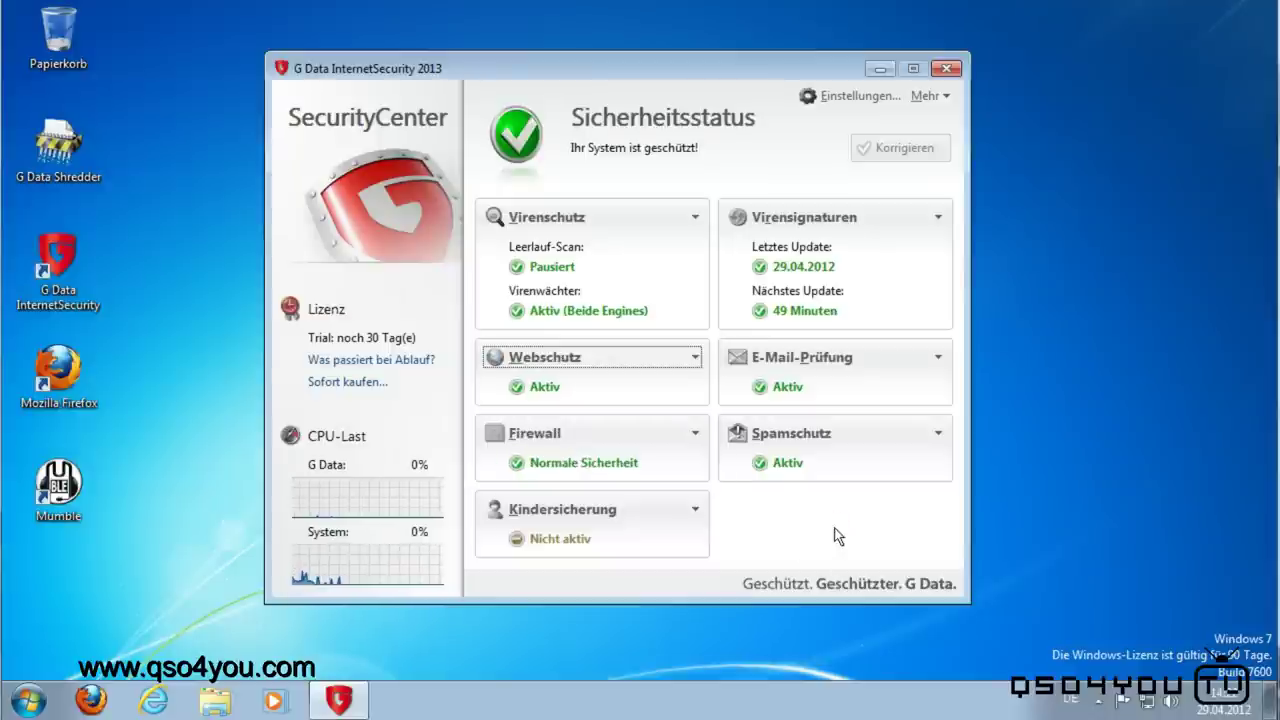
pyautogui.click(40, 389)
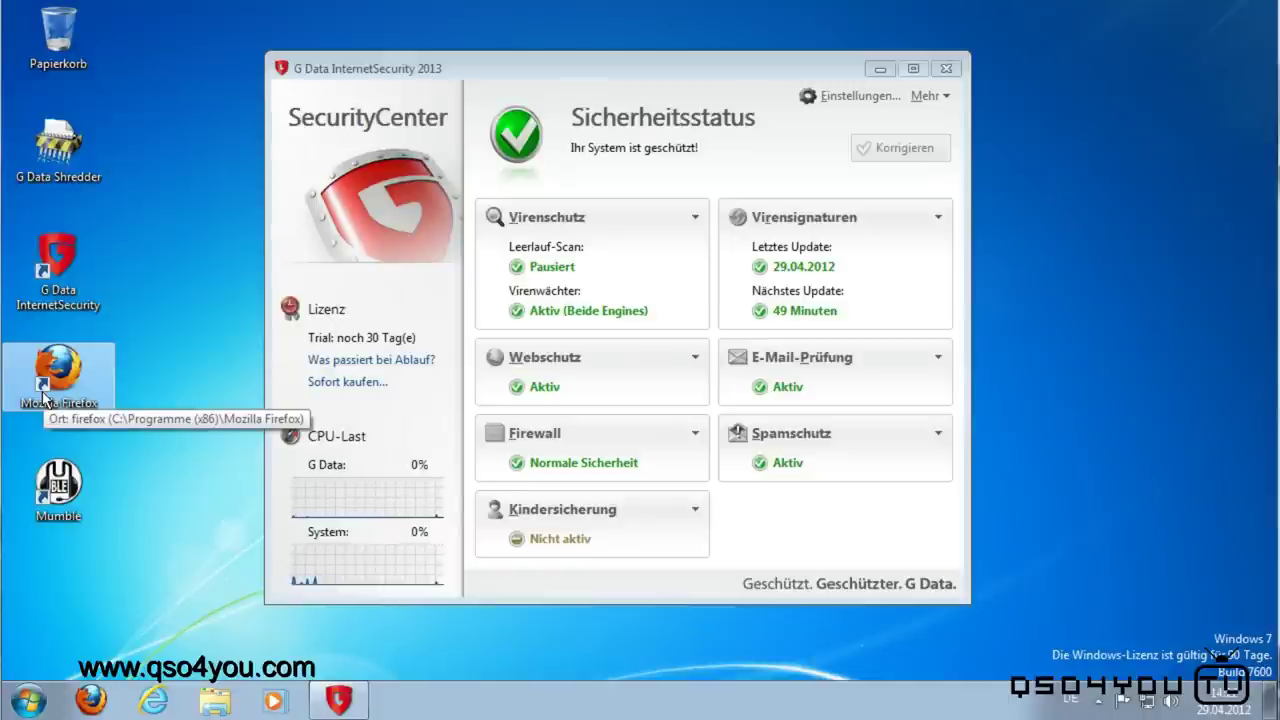
# Step: Launch Firefox, allow the G Data BankGuard add-on installation, and restart Firefox
pyautogui.doubleClick(44, 398)
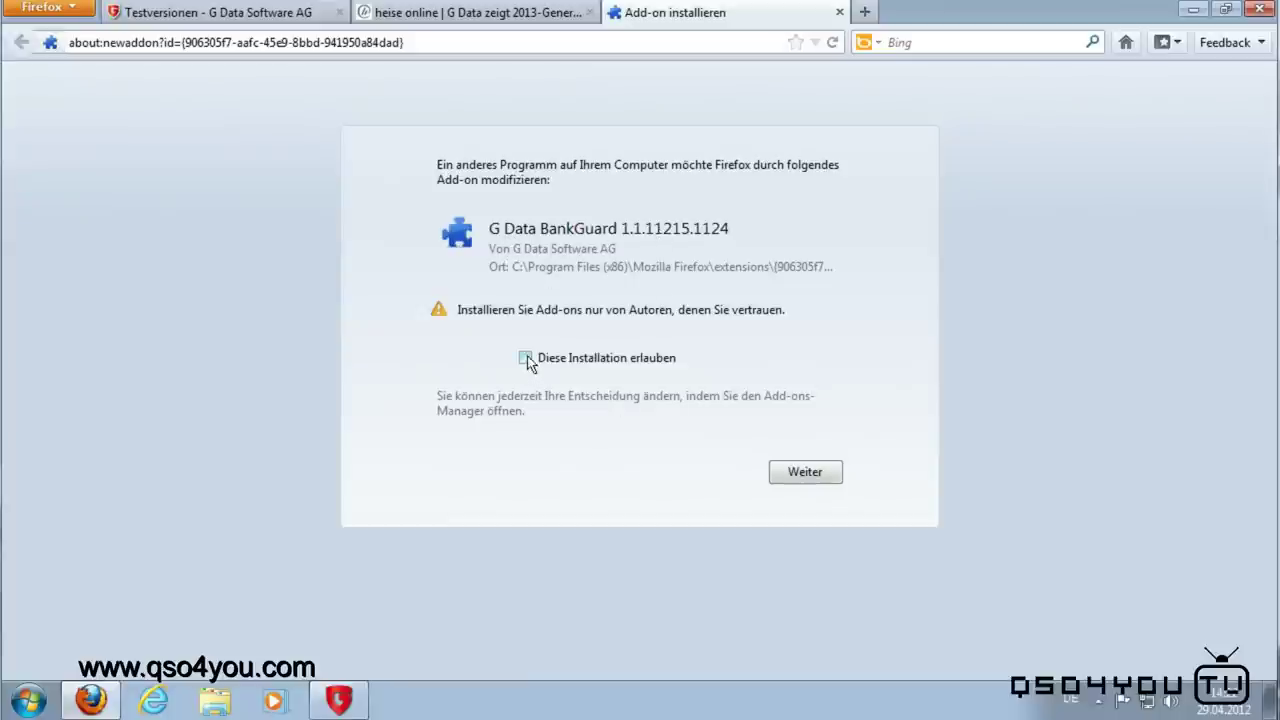
pyautogui.click(805, 470)
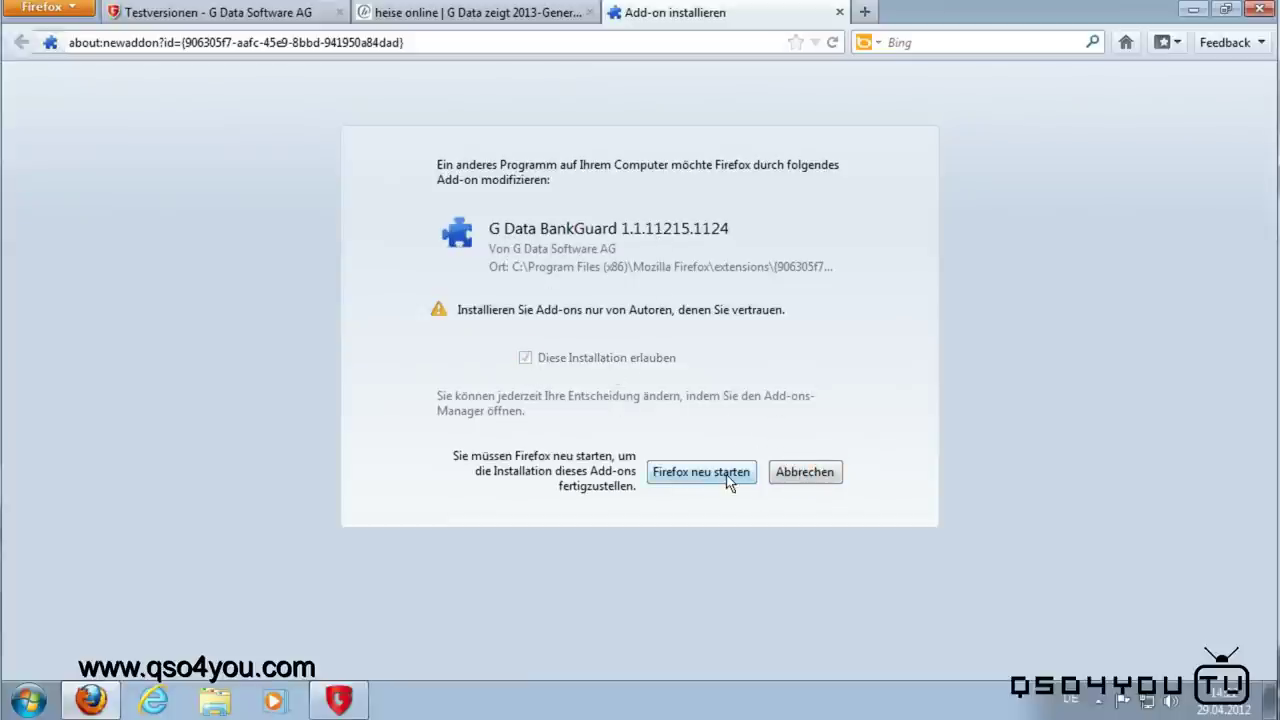
pyautogui.click(727, 478)
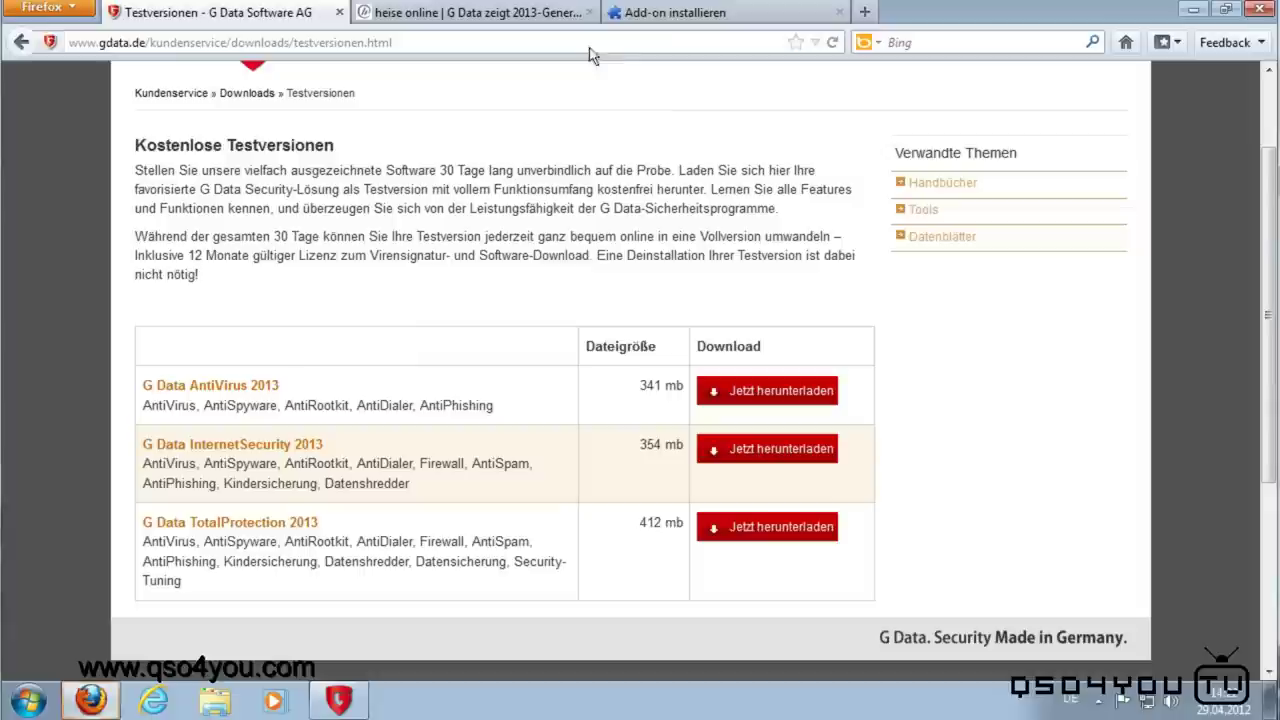
pyautogui.click(839, 12)
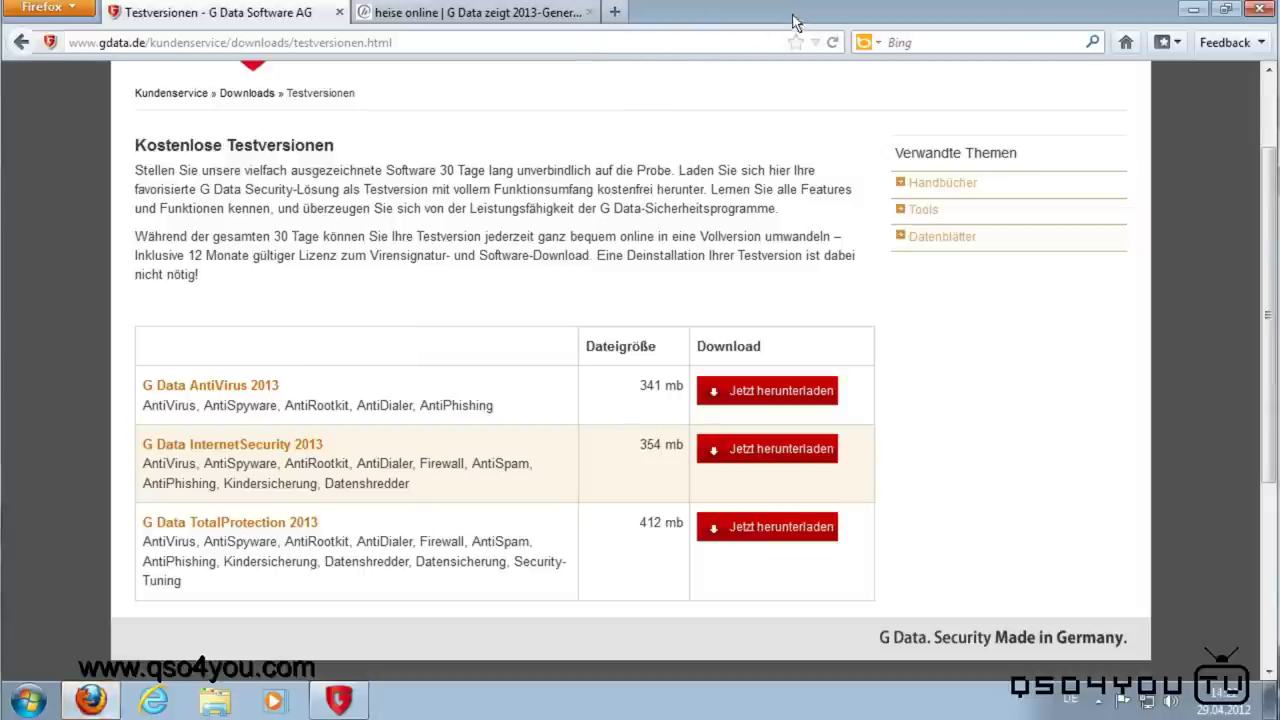
pyautogui.click(591, 12)
pyautogui.click(573, 44)
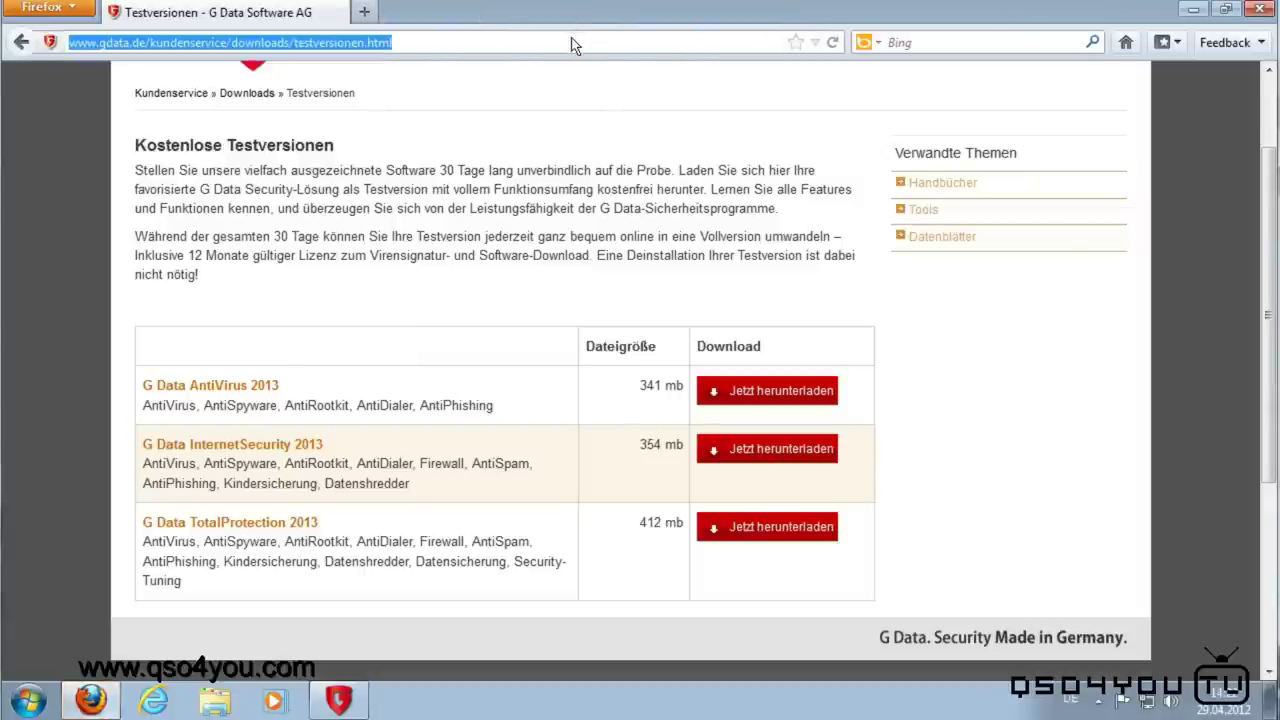
pyautogui.press('BackSpace')
pyautogui.write('www.bing.com/?cc=de')
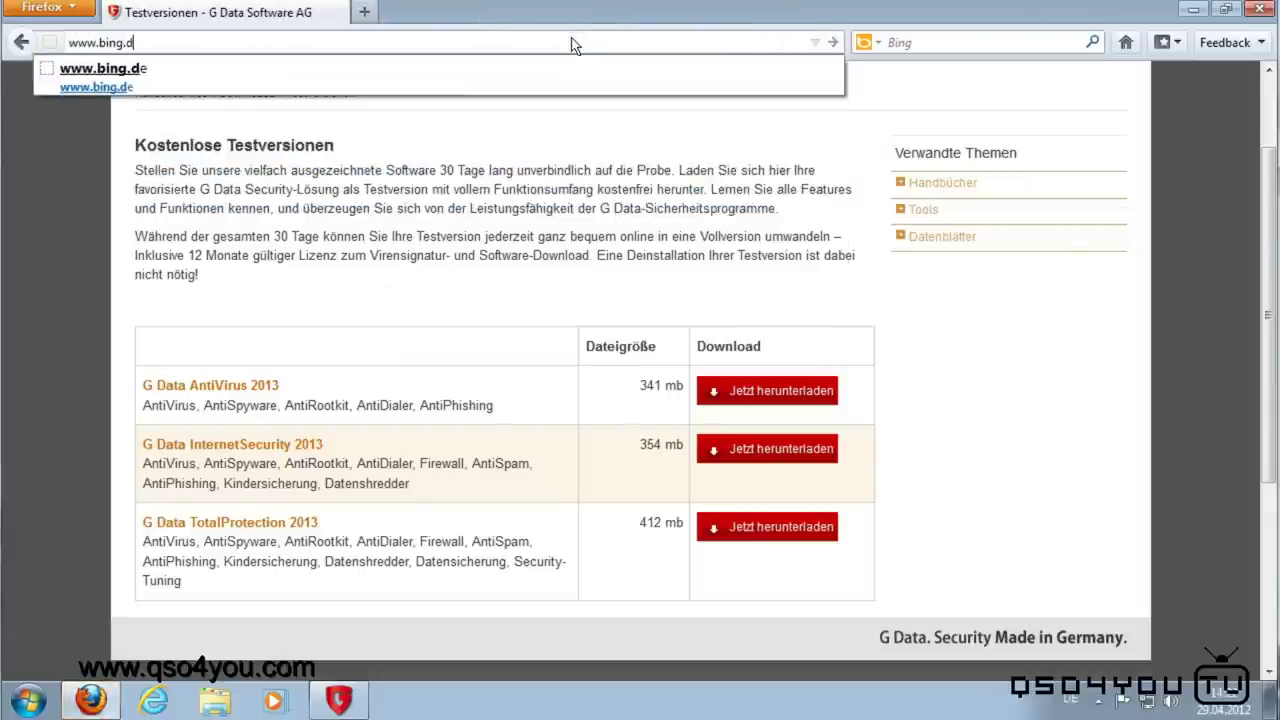
pyautogui.press('Return')
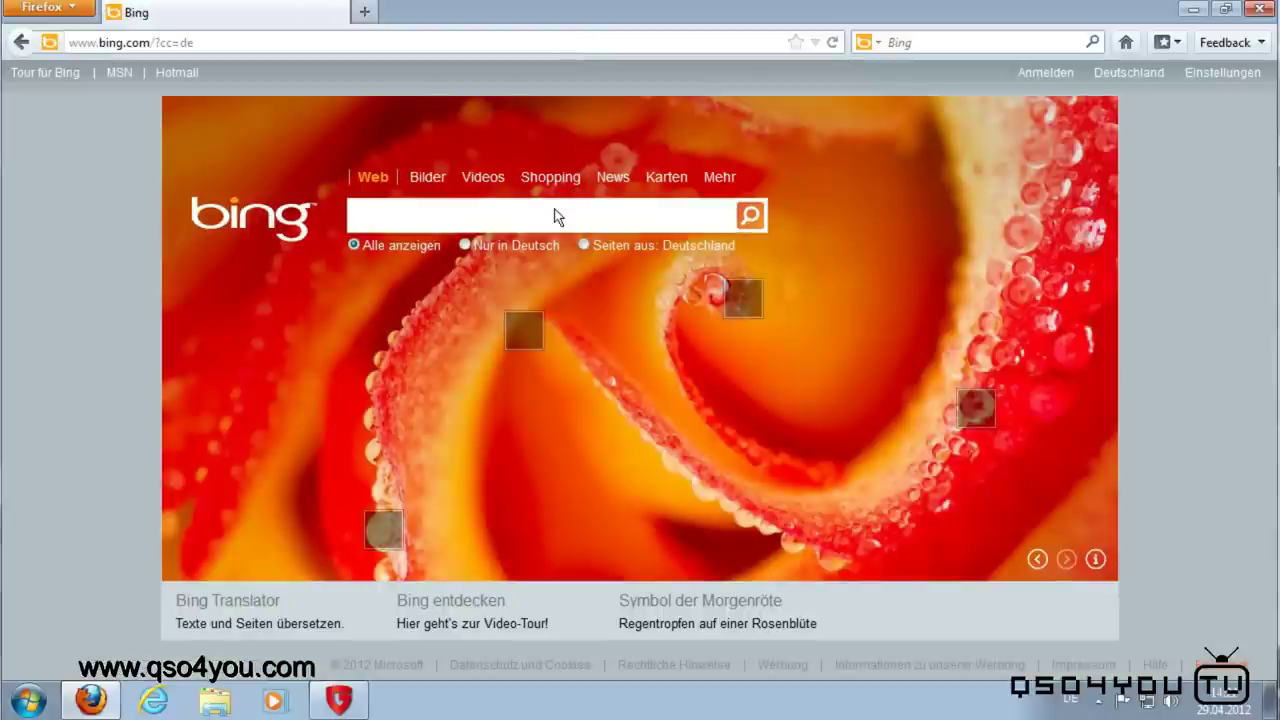
# Step: Search Bing for 'eicar' and open the 'Home ° EICAR' result
pyautogui.click(557, 214)
pyautogui.write('eica')
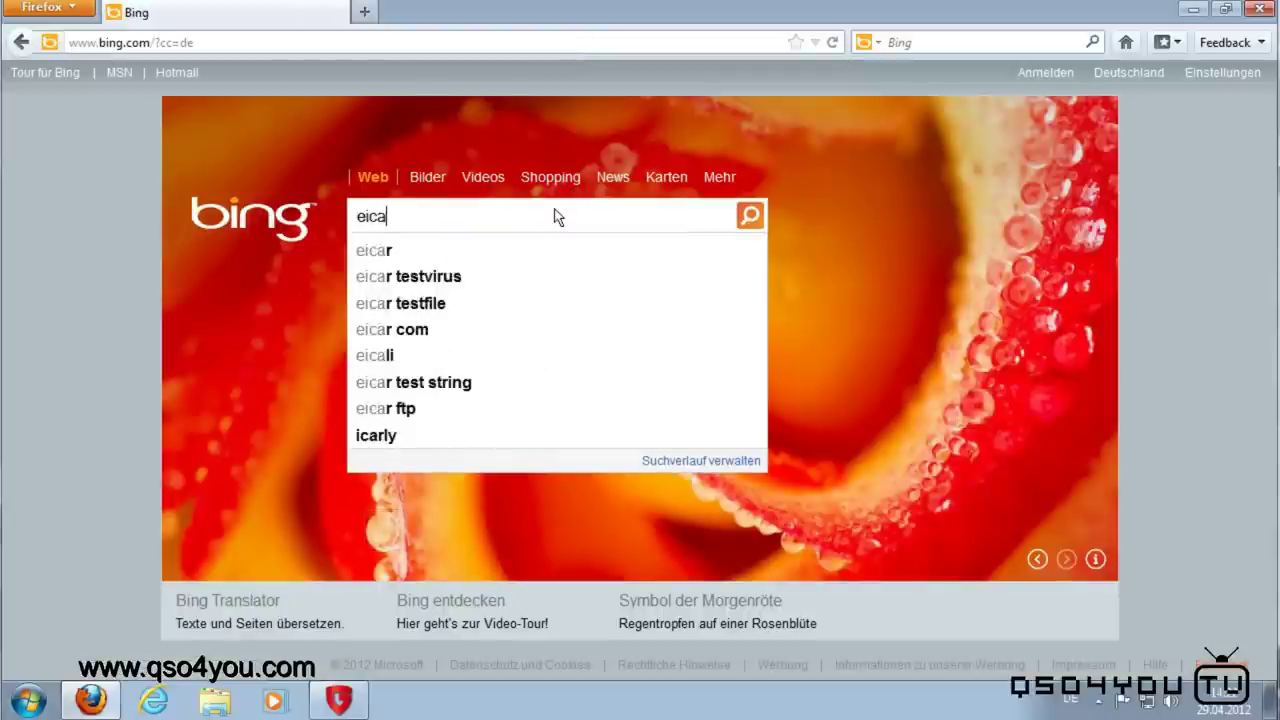
pyautogui.write('b')
pyautogui.press('BackSpace')
pyautogui.write('r')
pyautogui.press('Return')
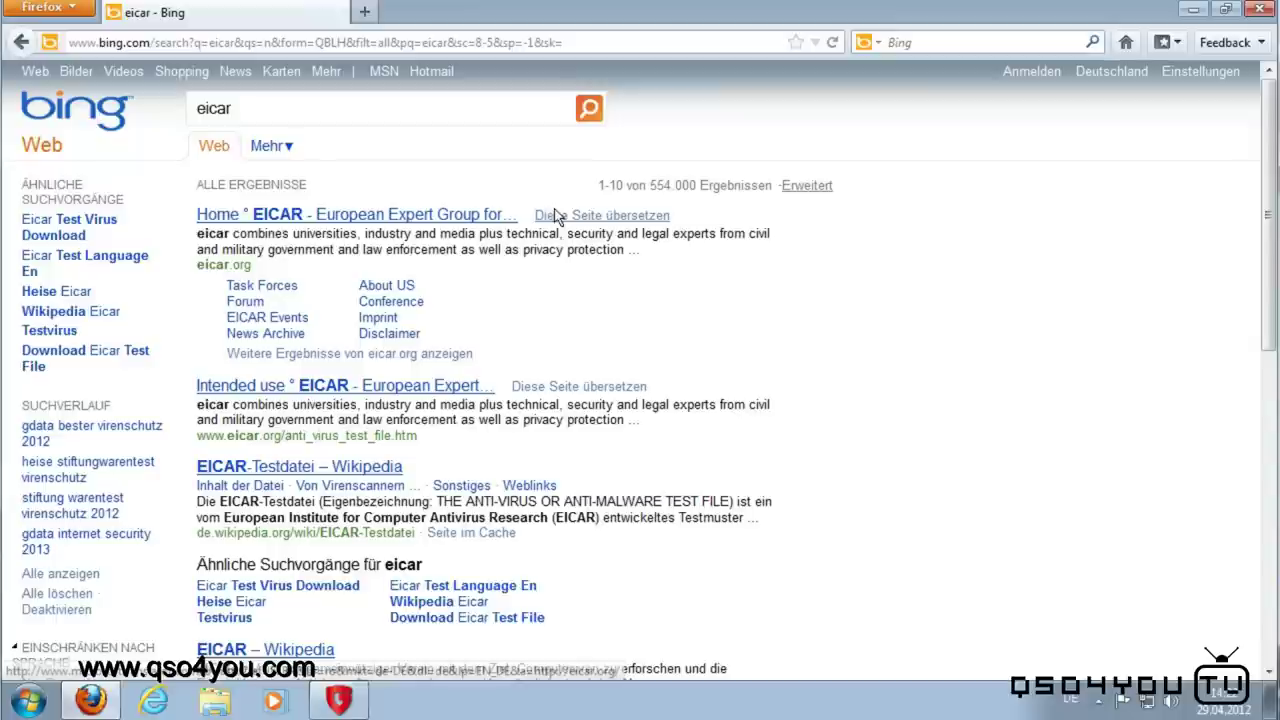
pyautogui.click(287, 217)
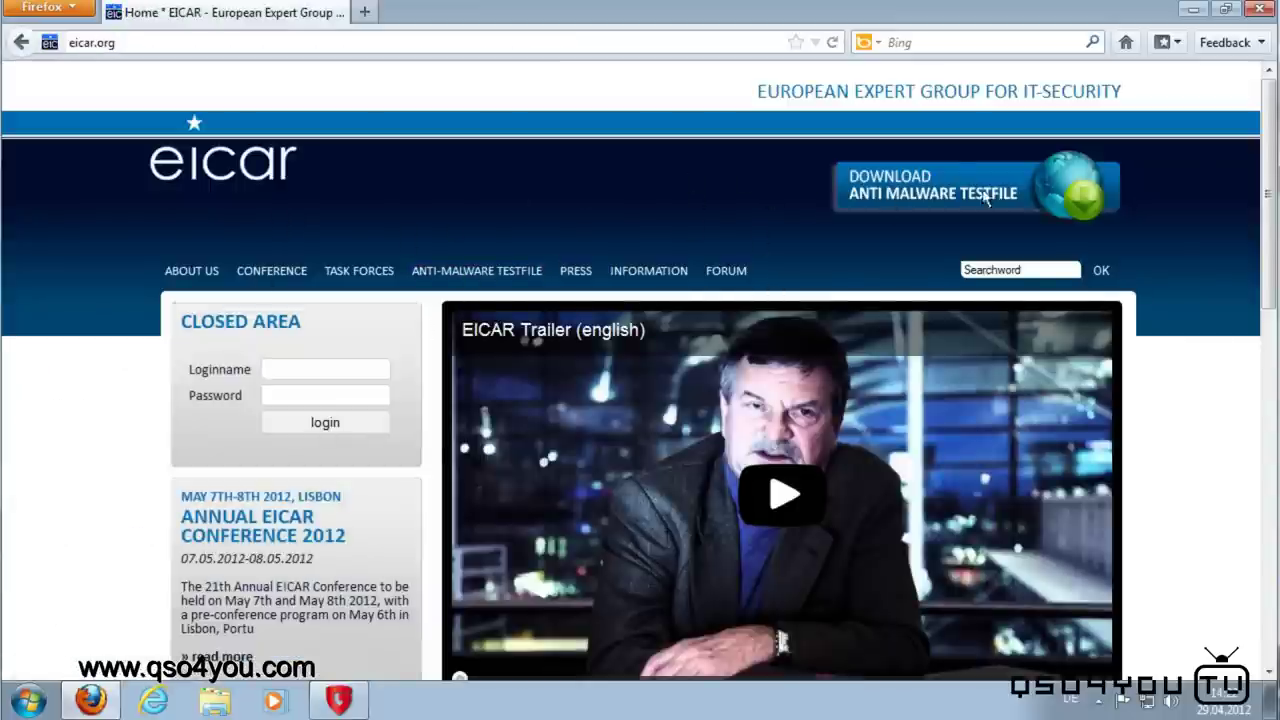
# Step: View the EICAR ANTI-MALWARE TESTFILE page, then return to the EICAR homepage
pyautogui.scroll(-10, 913, 165)
pyautogui.scroll(10, 1130, 366)
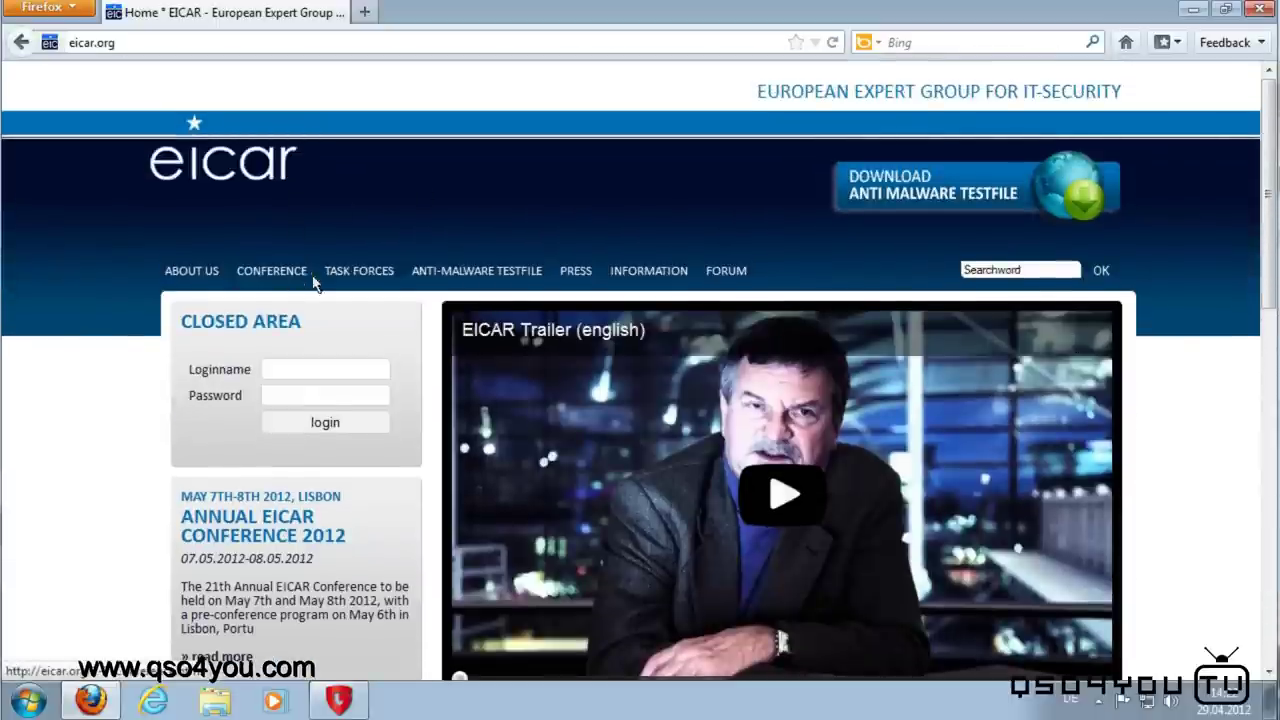
pyautogui.click(463, 272)
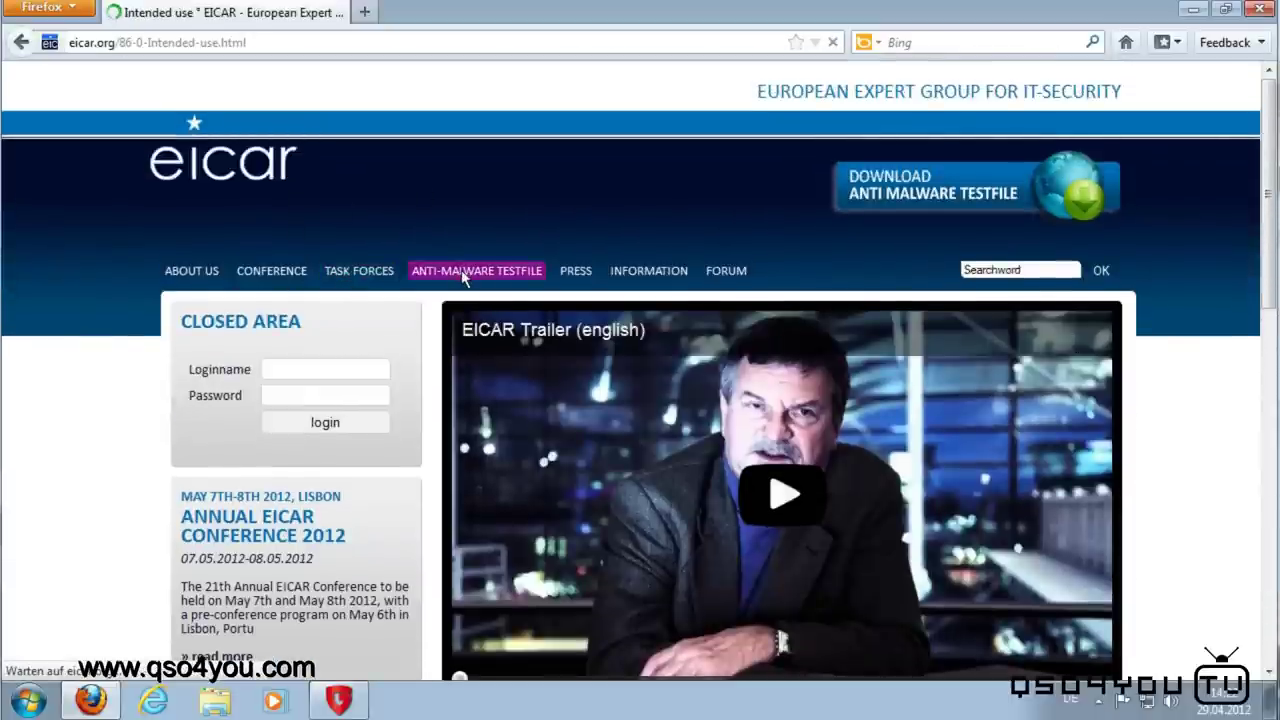
pyautogui.scroll(-4, 620, 405)
pyautogui.scroll(-15, 620, 405)
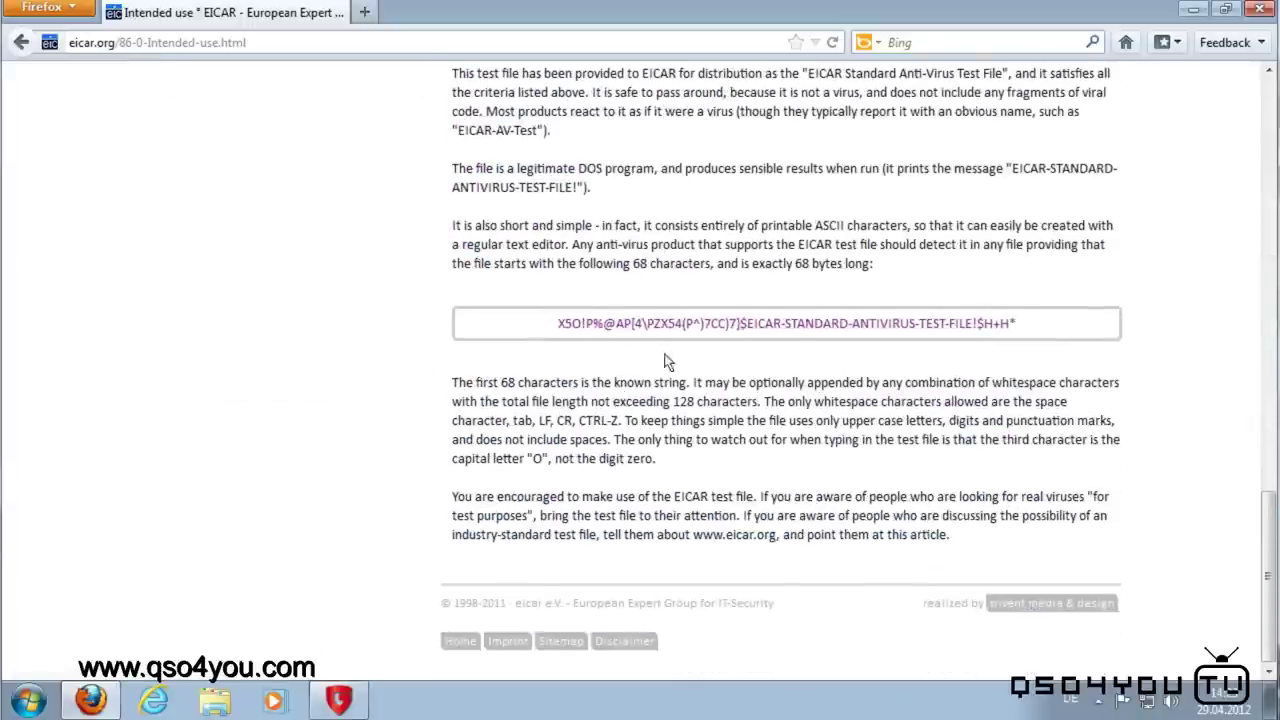
pyautogui.scroll(10, 675, 348)
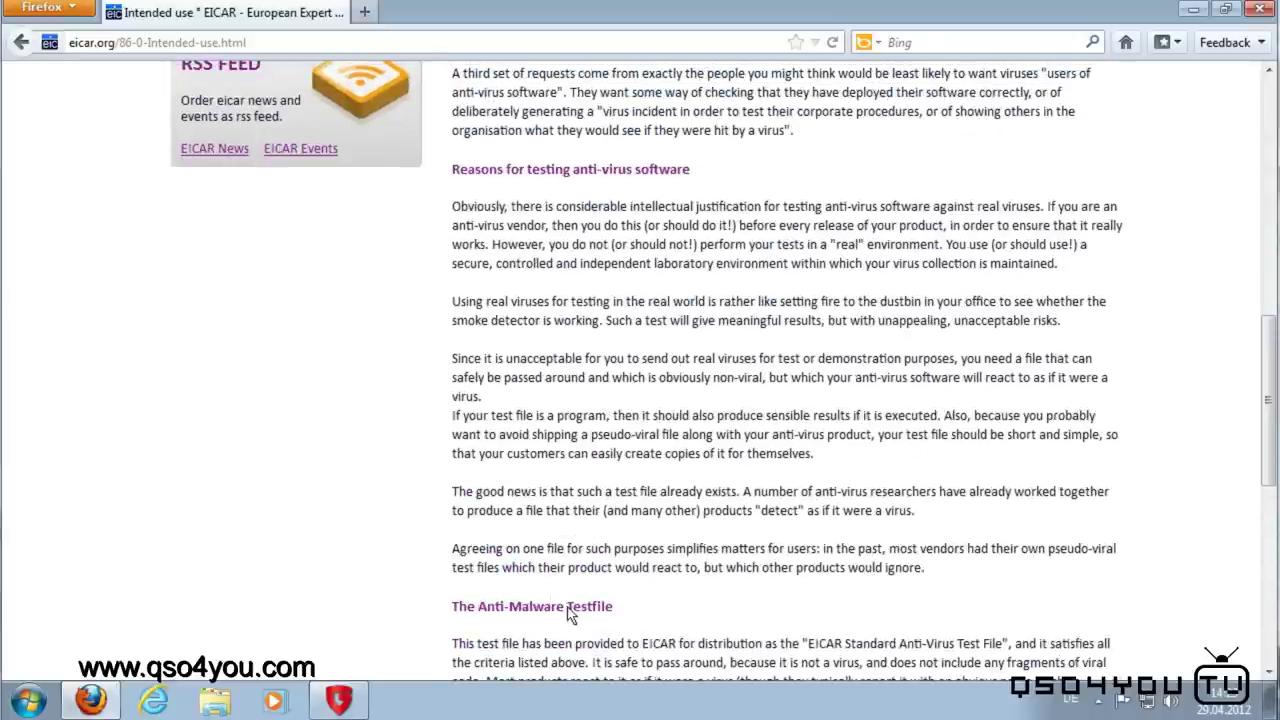
pyautogui.scroll(15, 507, 590)
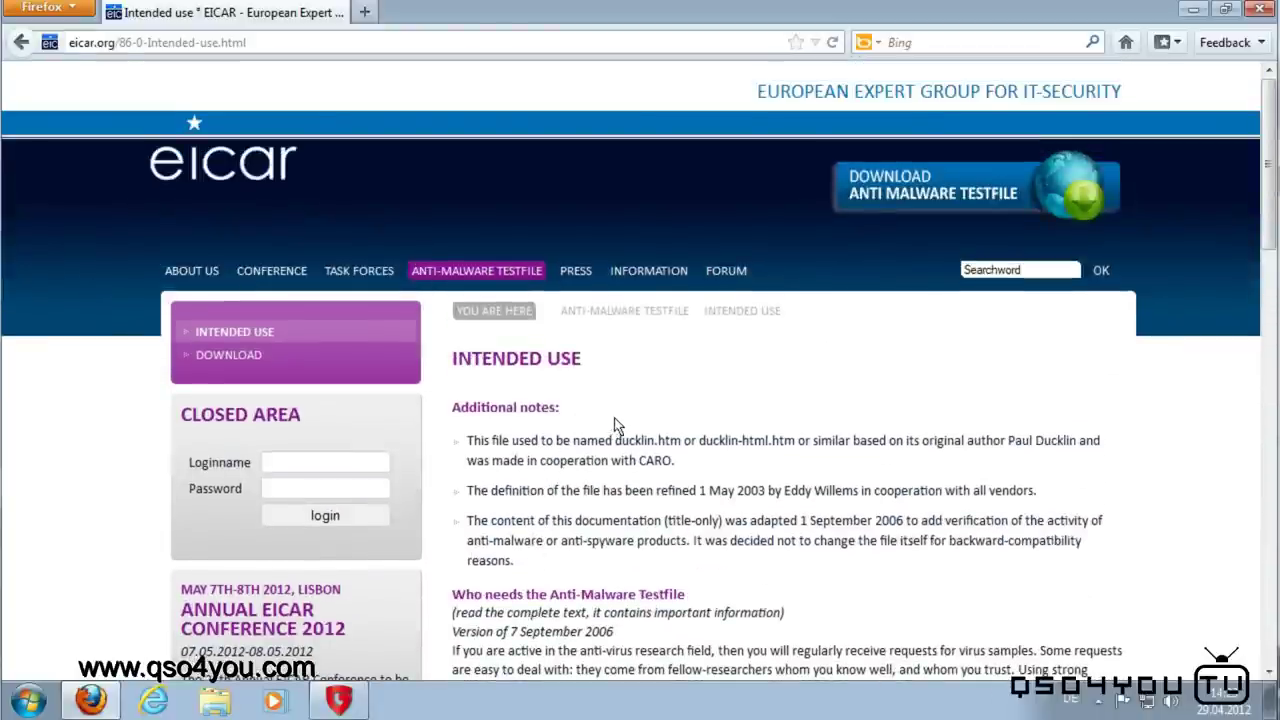
pyautogui.hotkey('alt', 'Left')
# Step: Search for 'eicar test virus' and open the Intended use page at the test string
pyautogui.click(897, 44)
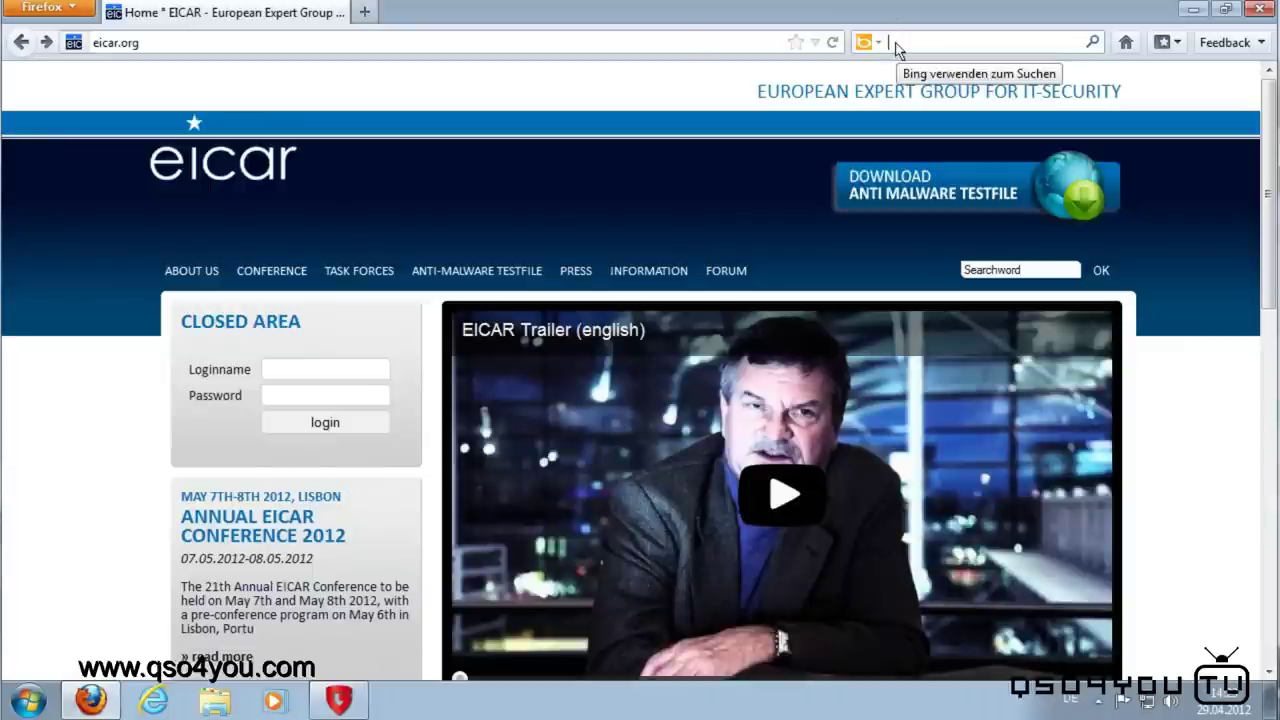
pyautogui.write('t')
pyautogui.write('ei')
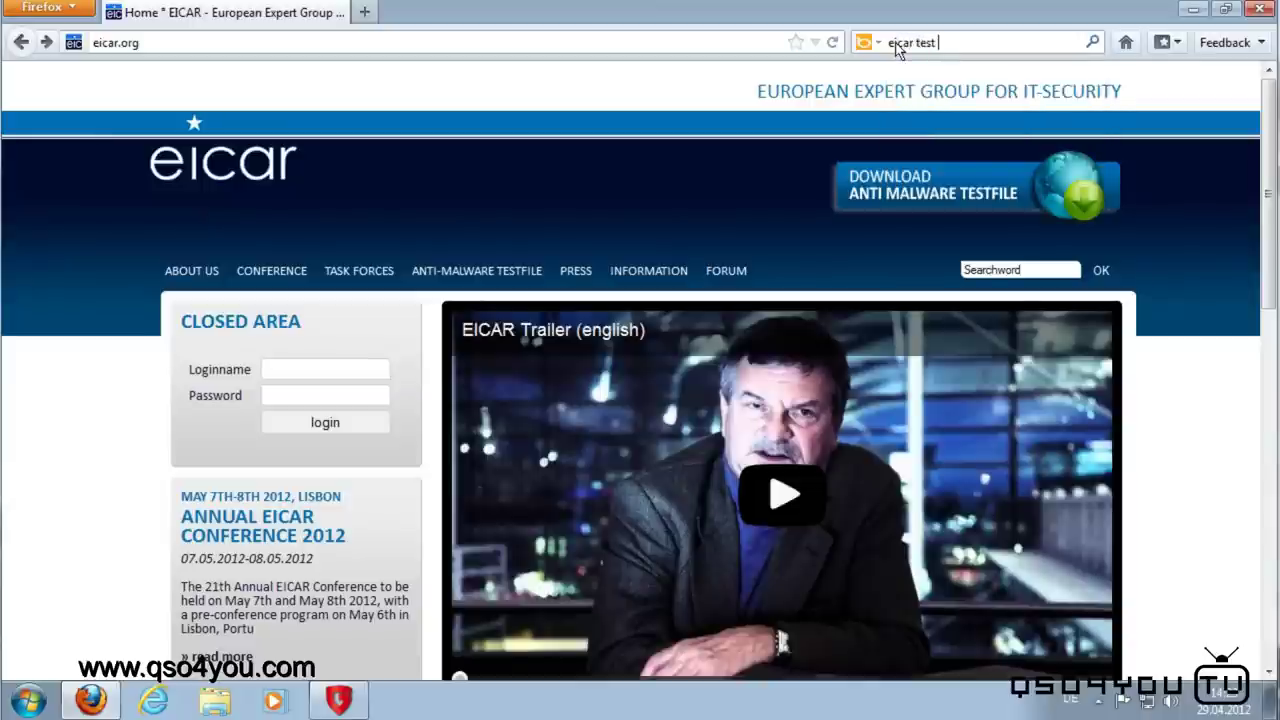
pyautogui.press('Return')
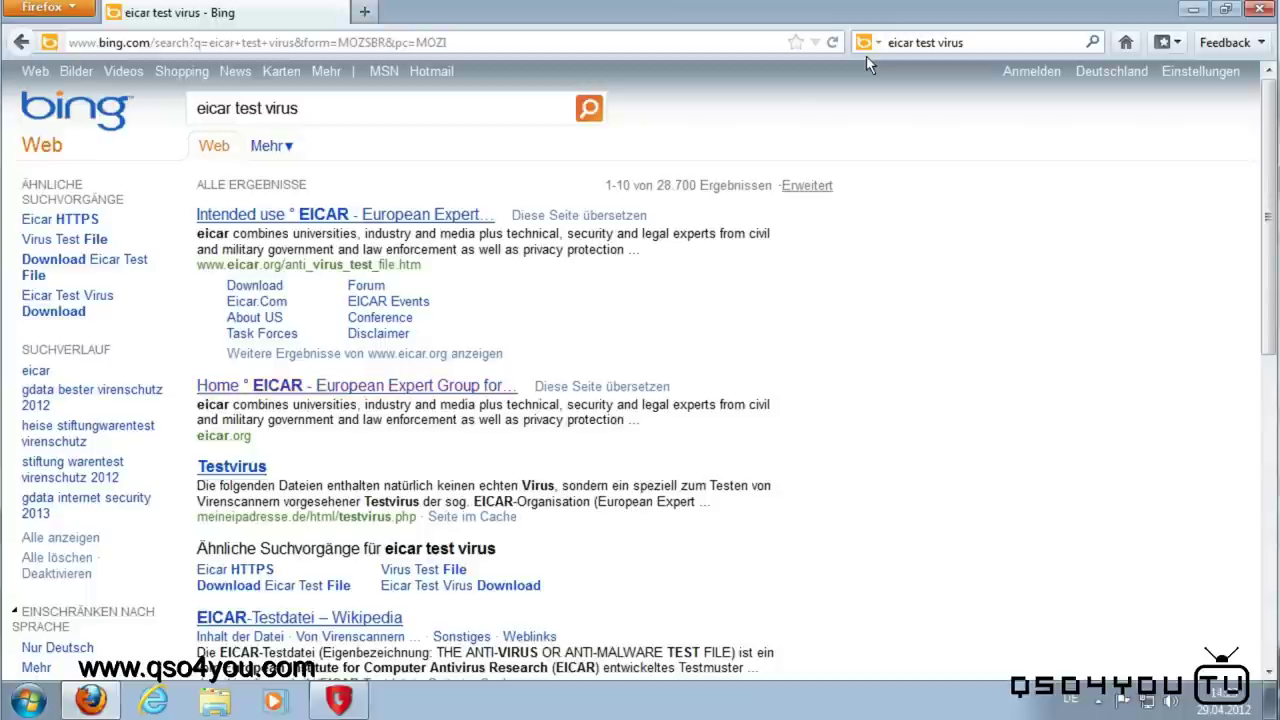
pyautogui.click(350, 217)
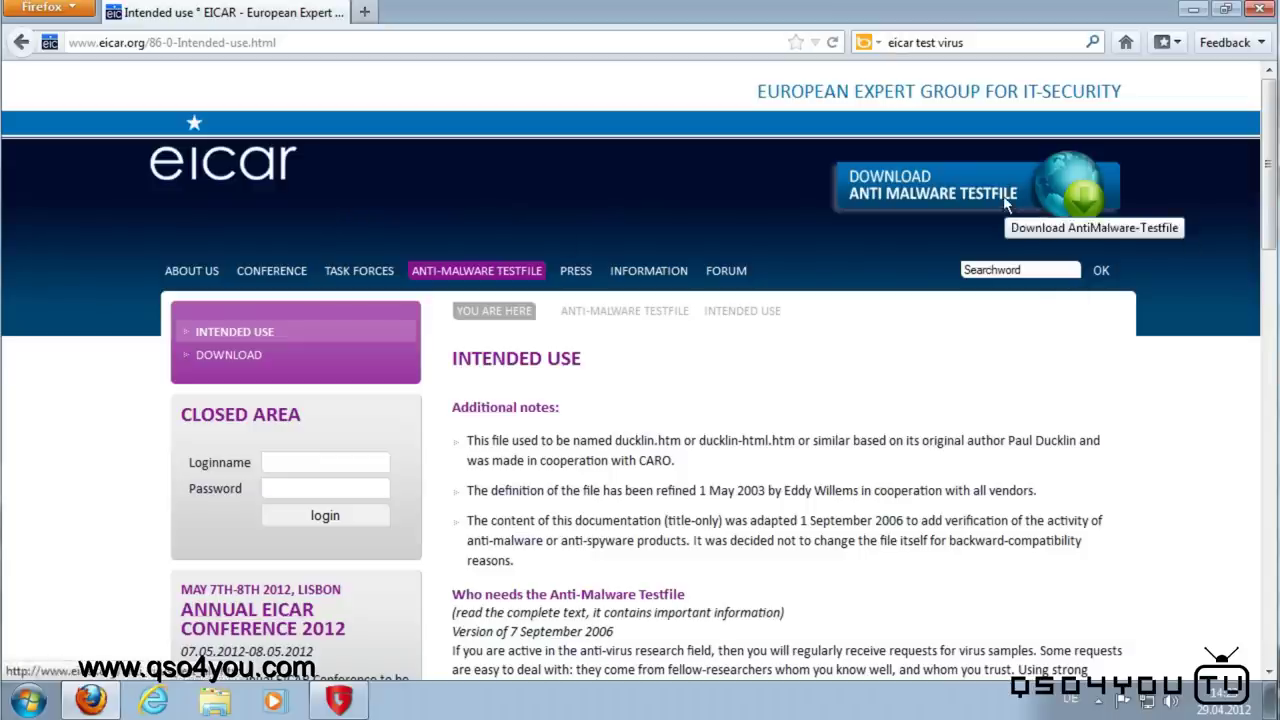
pyautogui.scroll(-5, 1010, 197)
pyautogui.scroll(5, 995, 205)
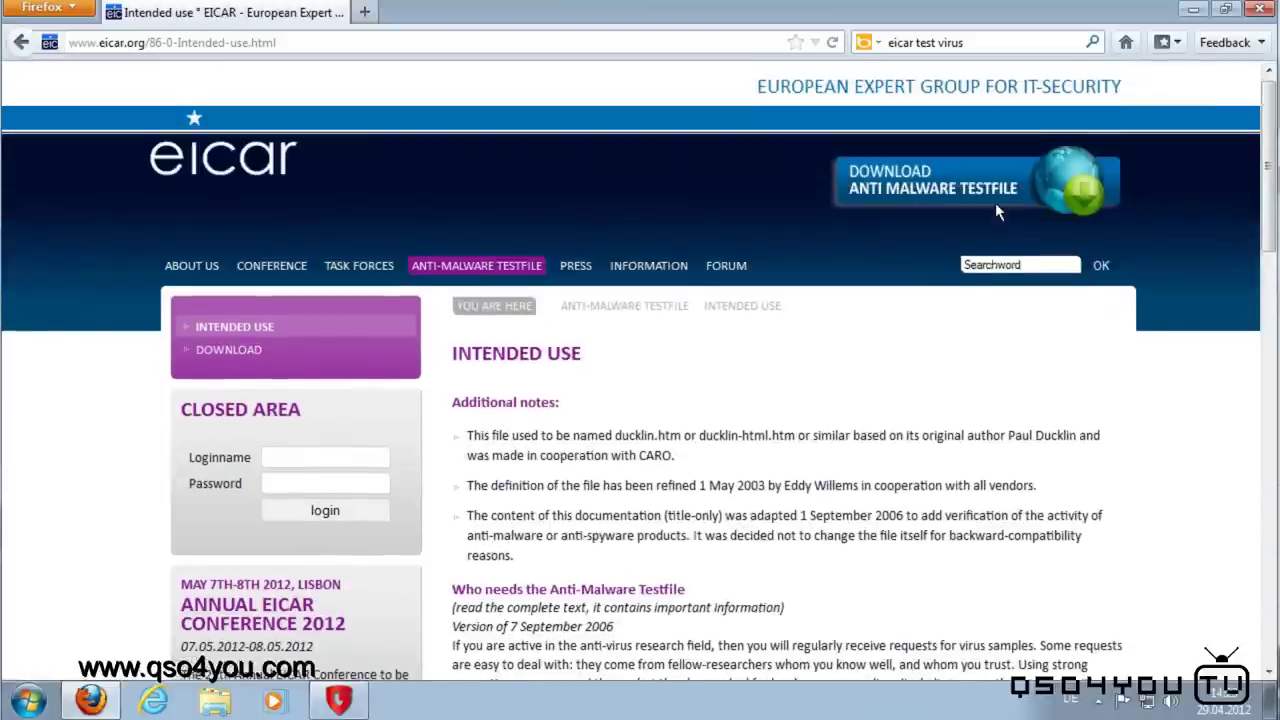
pyautogui.scroll(-15, 1000, 260)
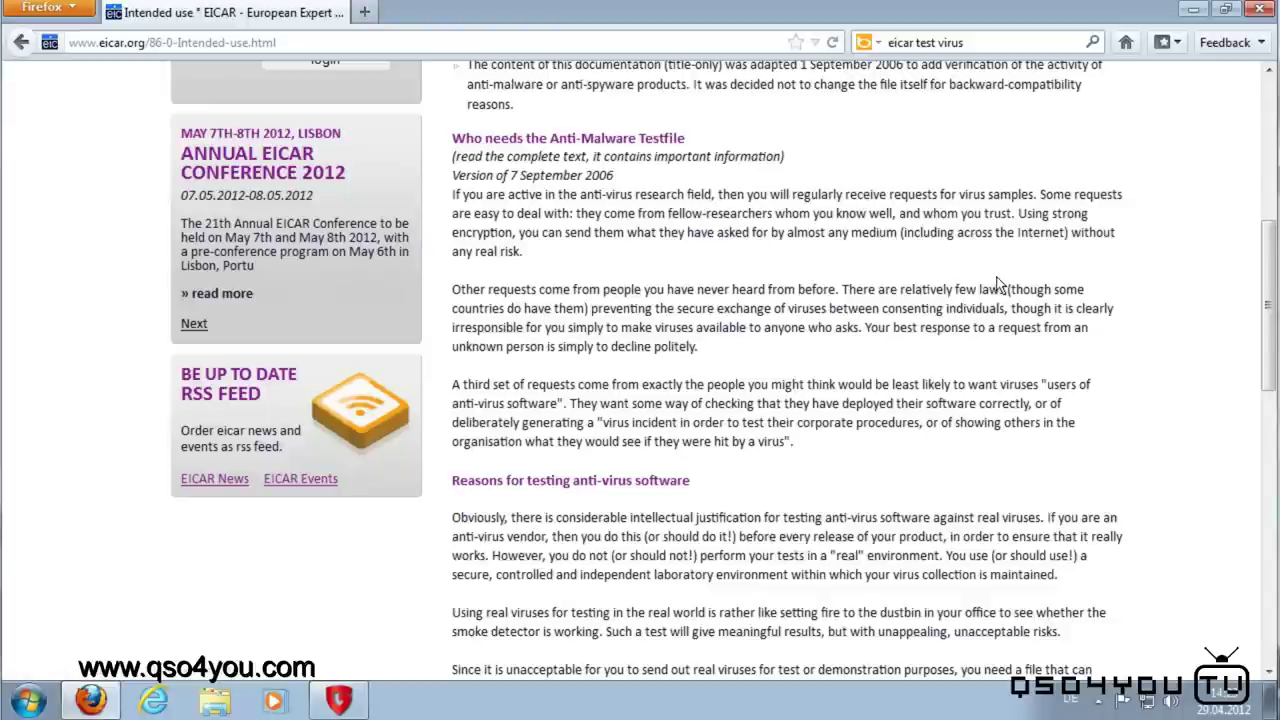
pyautogui.scroll(-8, 985, 288)
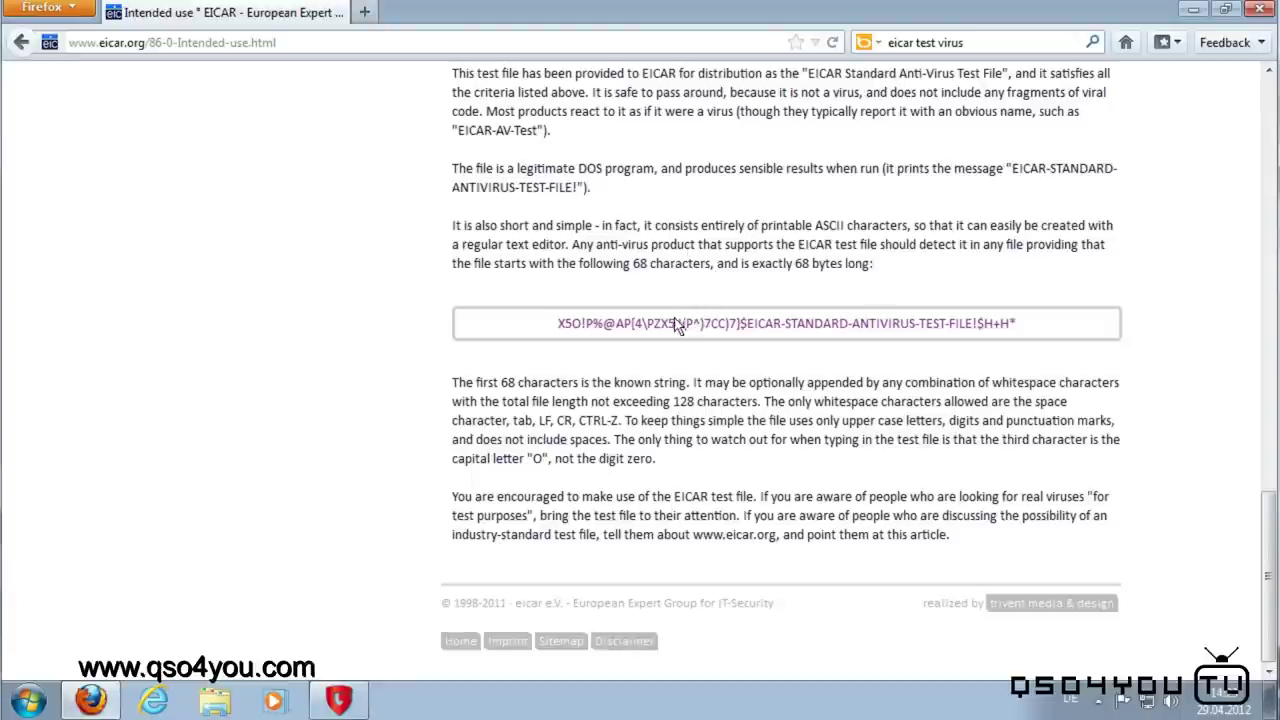
# Step: Copy the EICAR test string and paste it into a new Editor note
pyautogui.tripleClick(676, 328)
pyautogui.rightClick(674, 323)
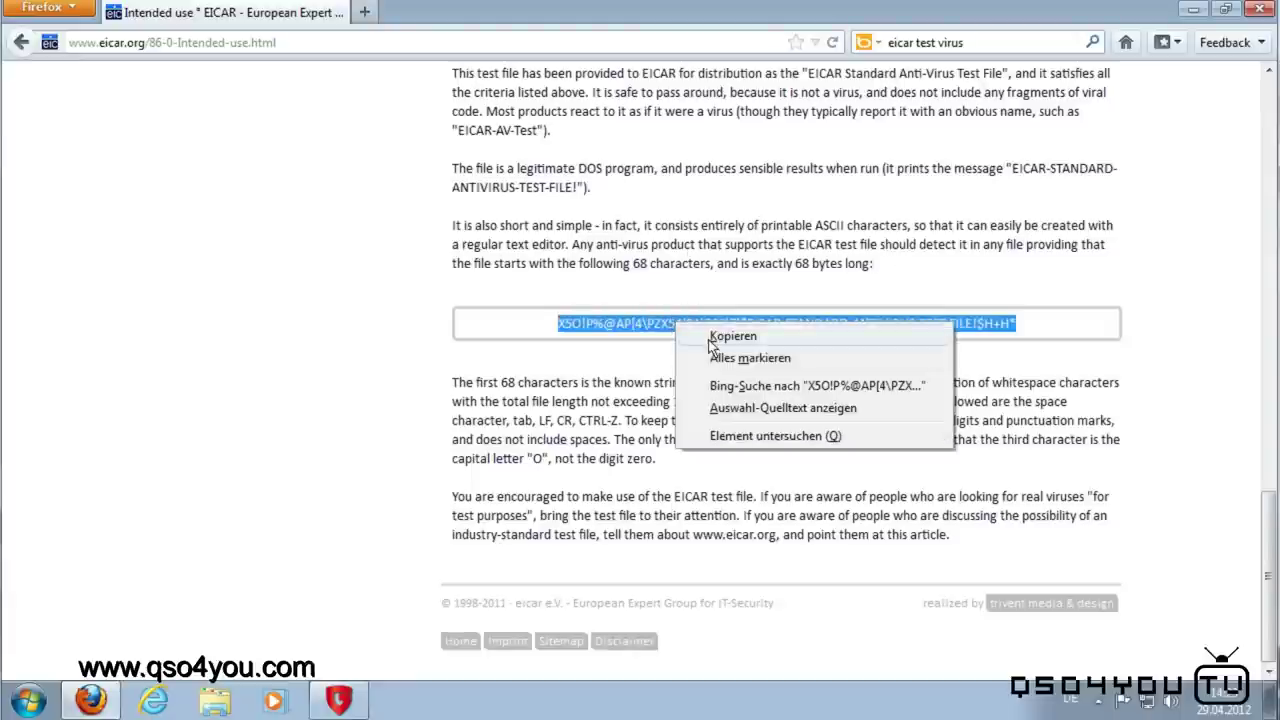
pyautogui.click(713, 338)
pyautogui.click(28, 700)
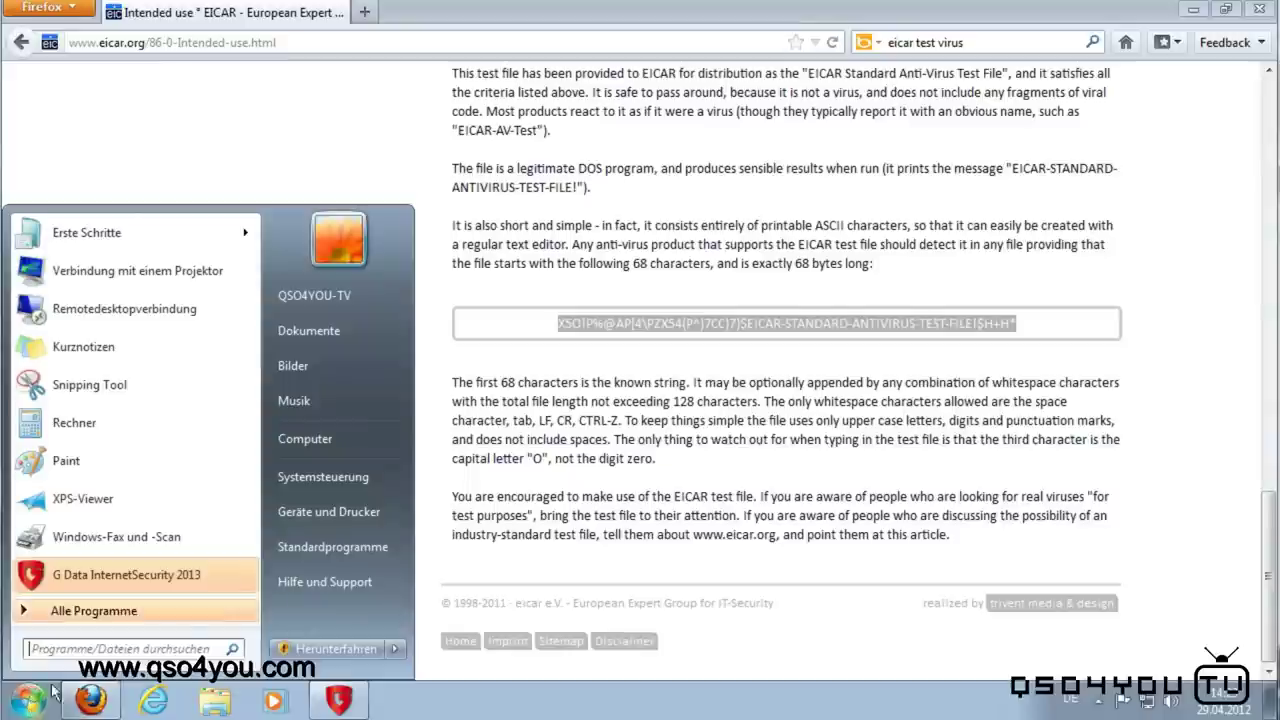
pyautogui.write('edit')
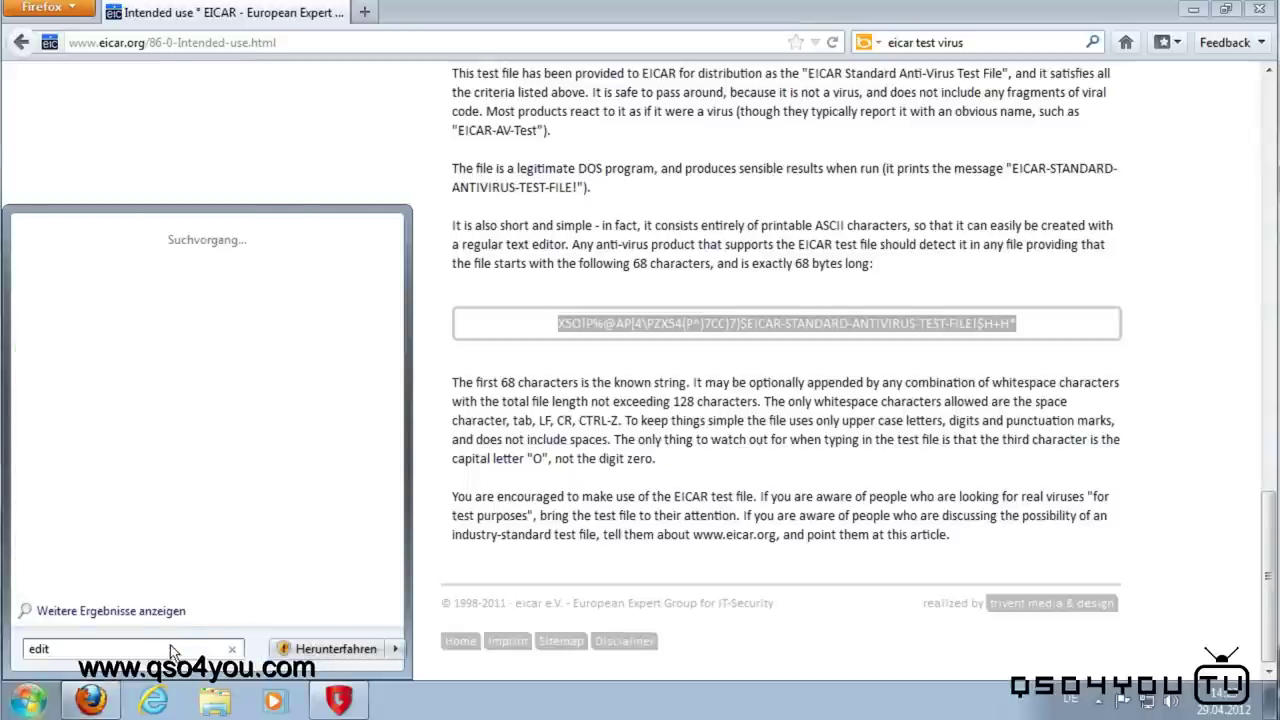
pyautogui.press('Return')
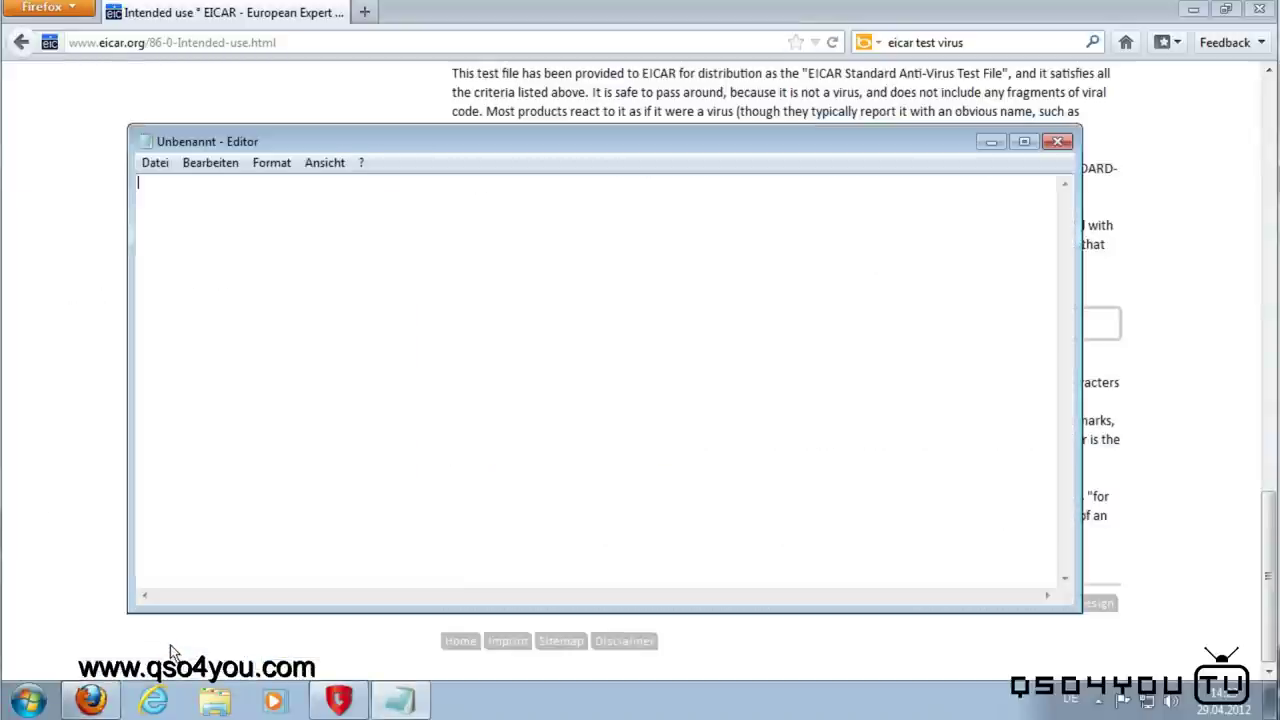
pyautogui.hotkey('ctrl', 'v')
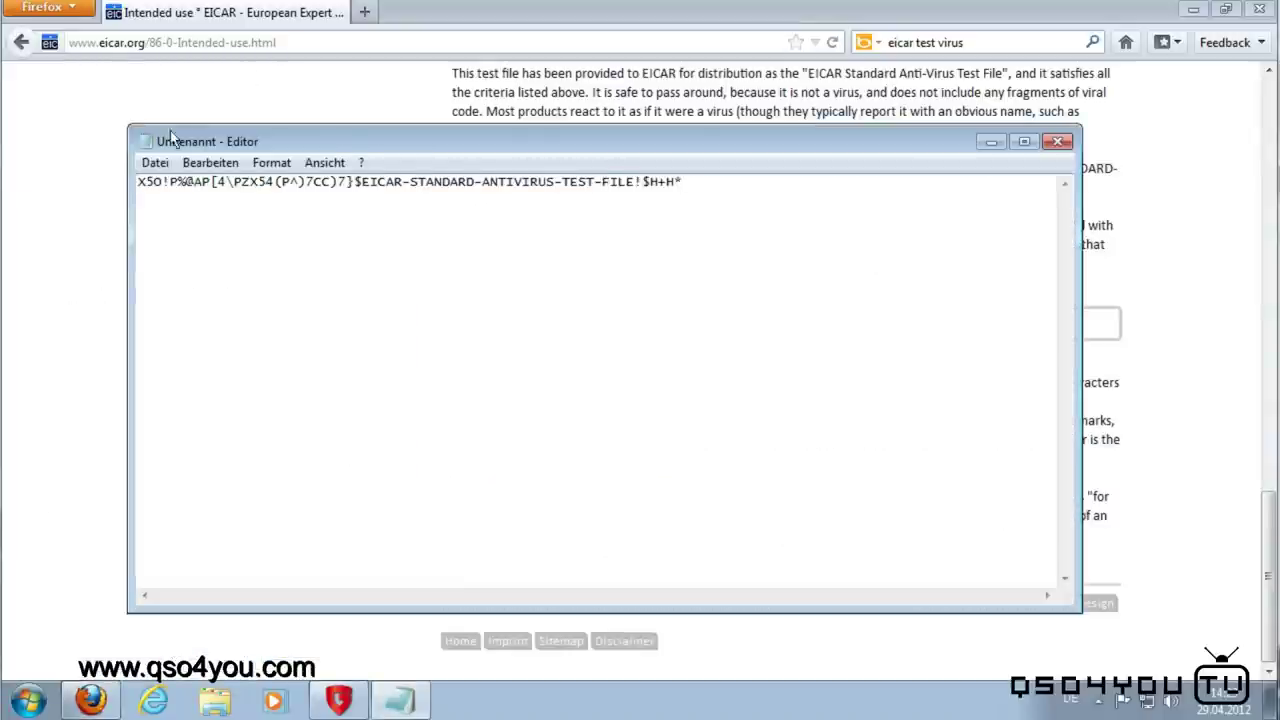
# Step: Save the note to the Desktop as 'QSO4YOU Testvirus'
pyautogui.click(155, 162)
pyautogui.click(177, 229)
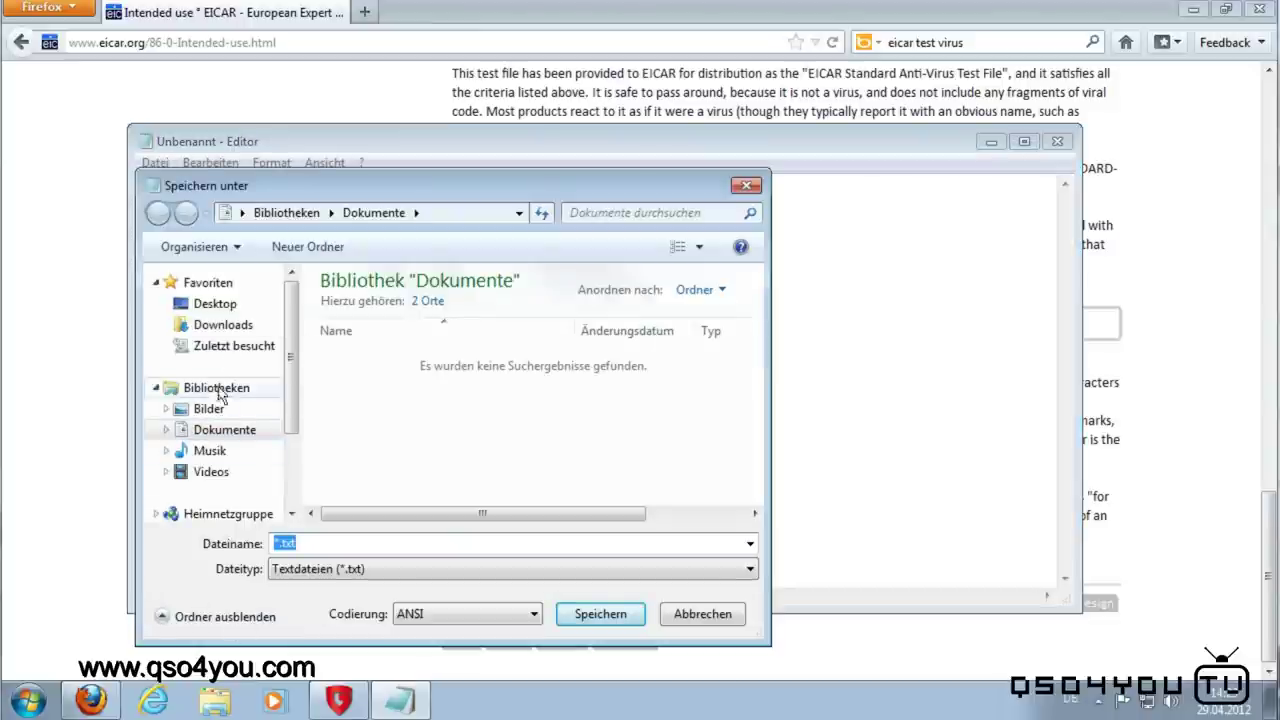
pyautogui.click(230, 305)
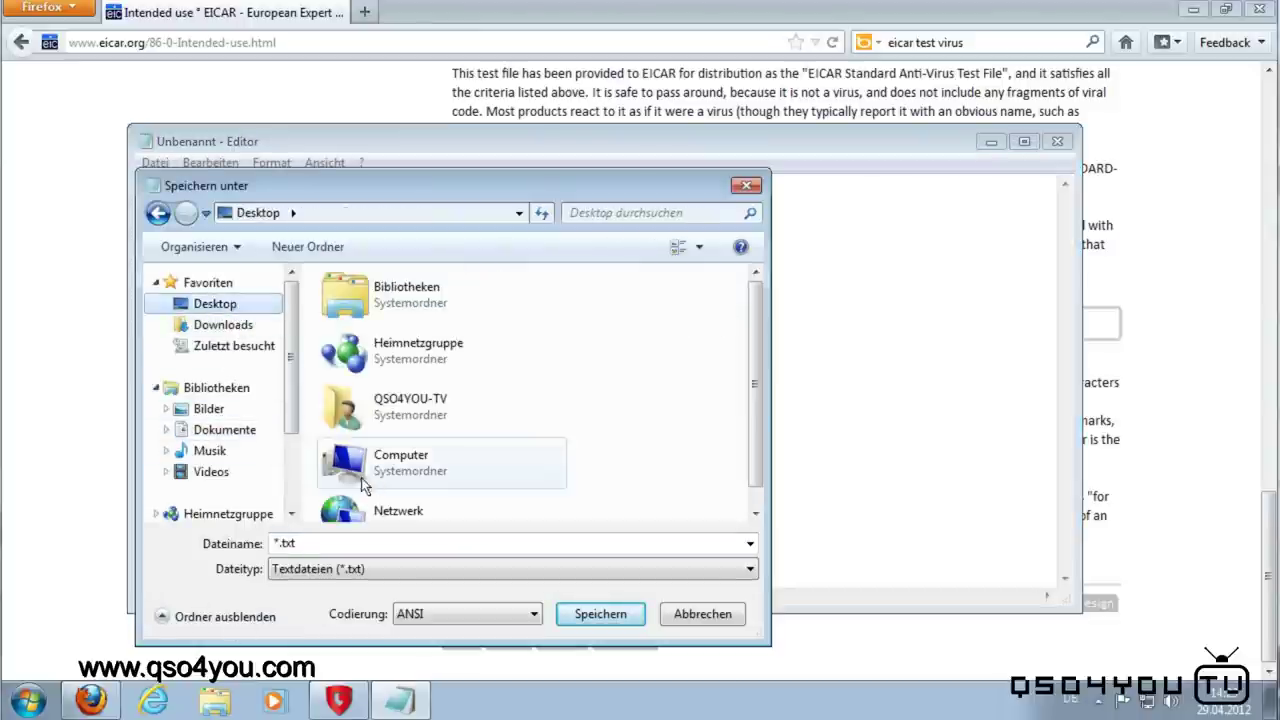
pyautogui.click(305, 544)
pyautogui.write('QSO4YO')
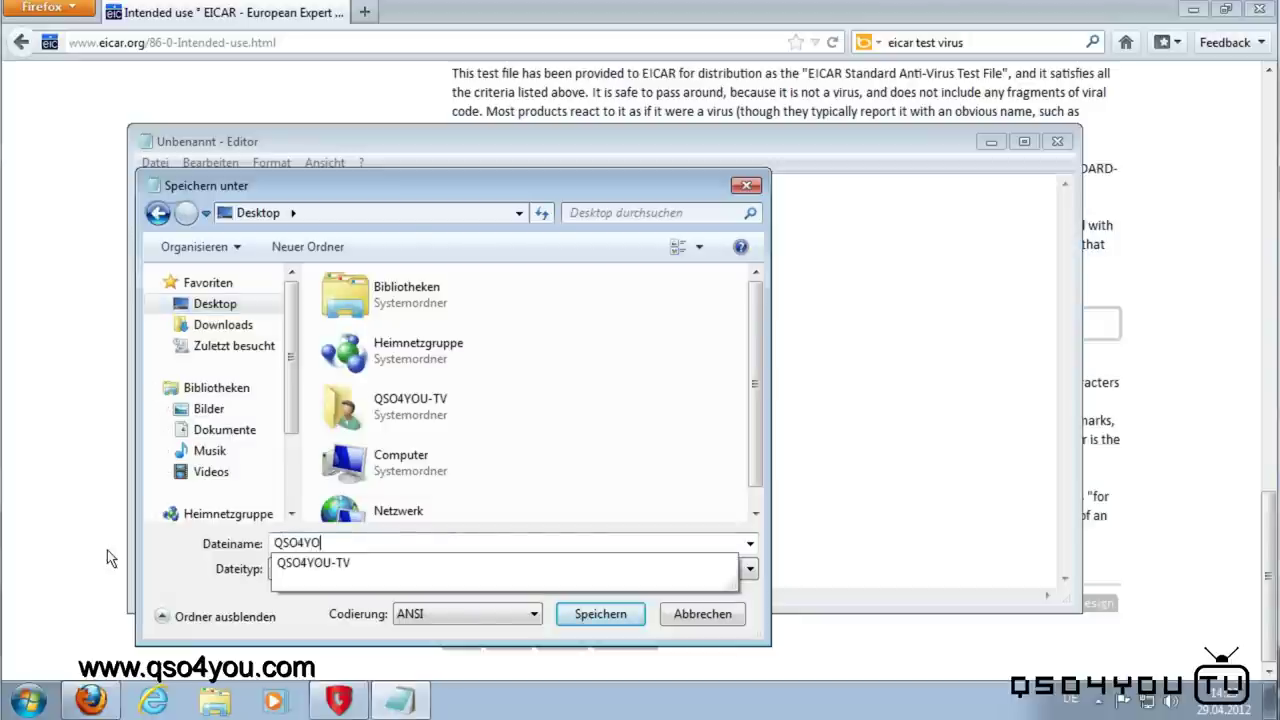
pyautogui.write('U Testcv')
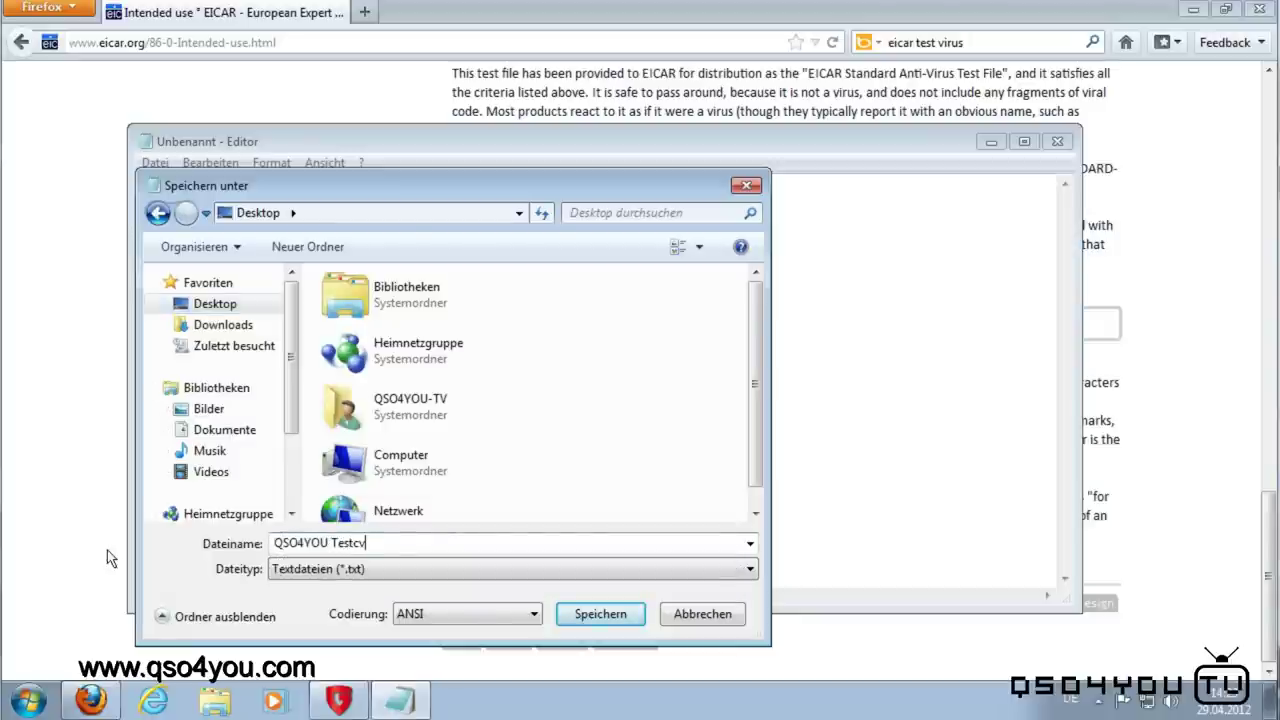
pyautogui.press('BackSpace')
pyautogui.write('virus')
pyautogui.press('Return')
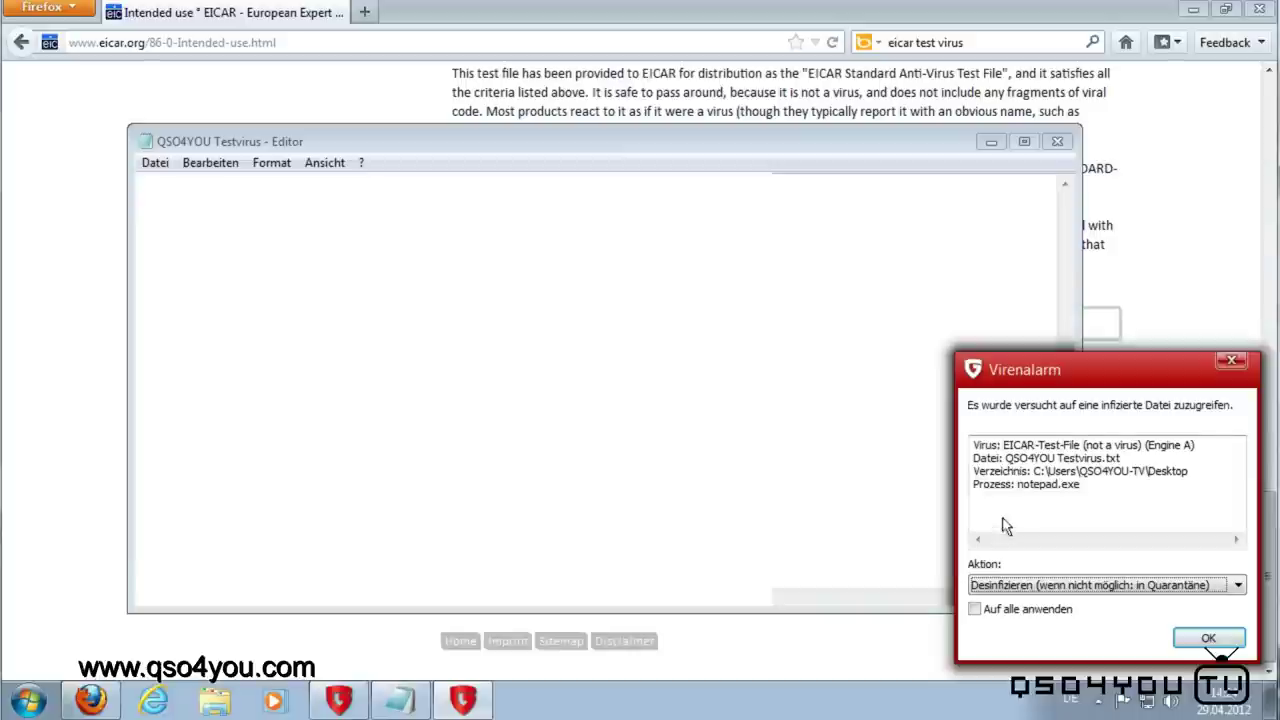
# Step: Choose 'Infizierte Datei löschen' as the action in the Virenalarm dialog
pyautogui.moveTo(1040, 486); pyautogui.dragTo(1157, 500)
pyautogui.click(1157, 500)
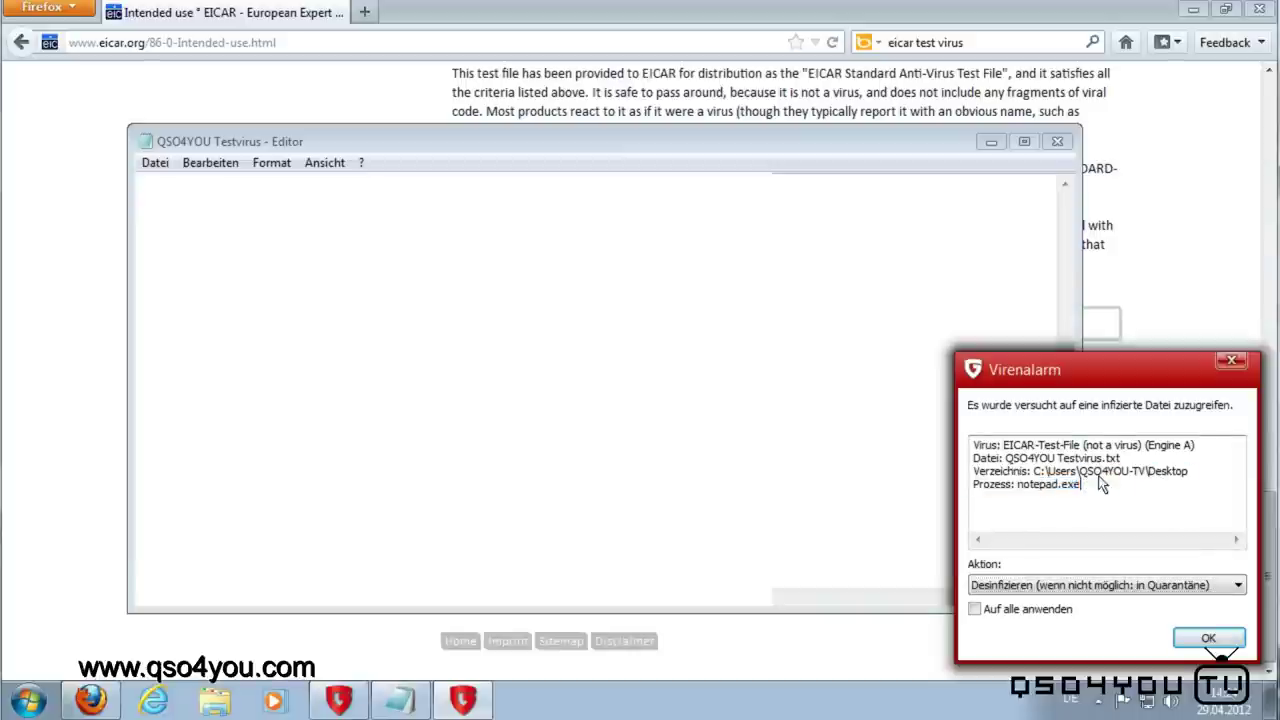
pyautogui.click(1056, 588)
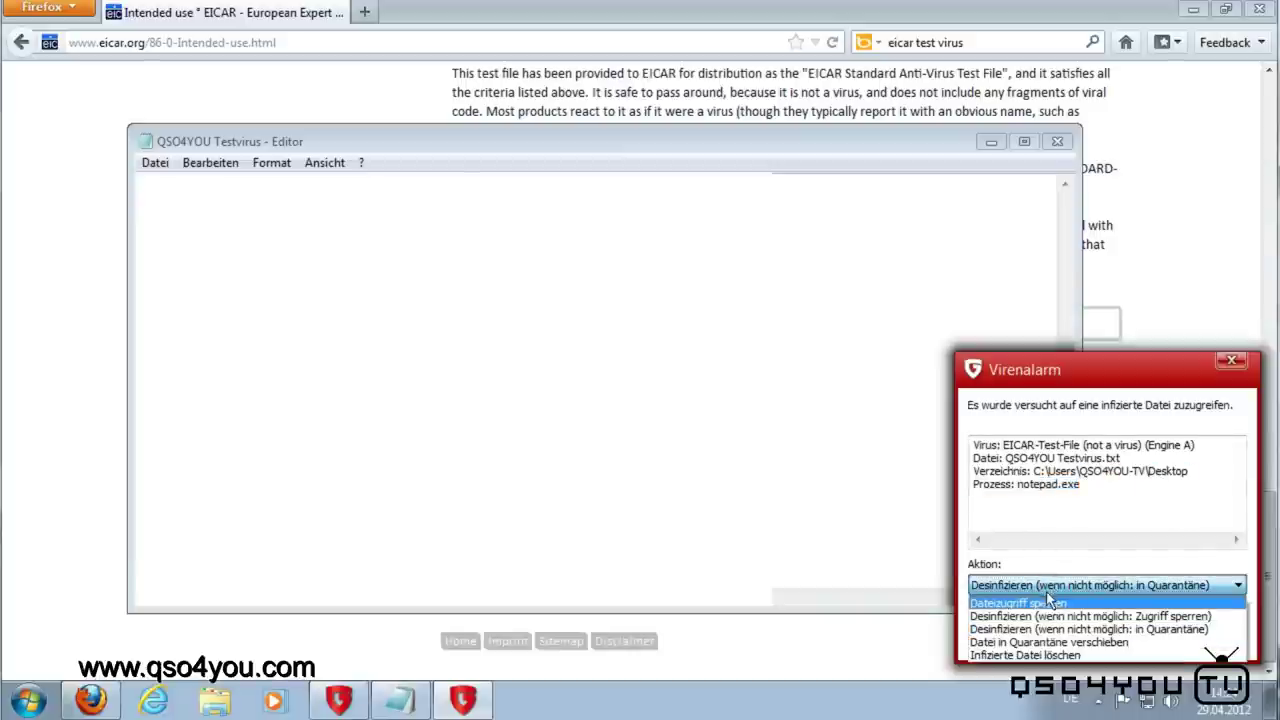
pyautogui.click(1062, 515)
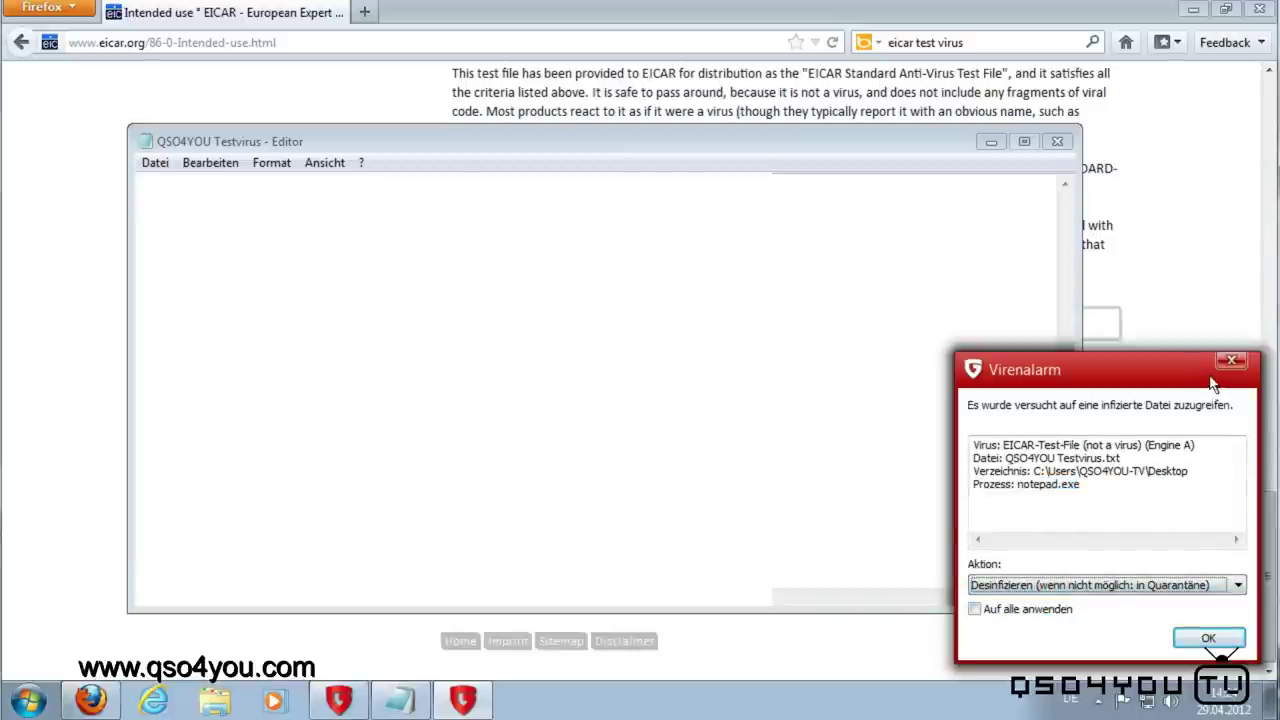
pyautogui.click(1102, 585)
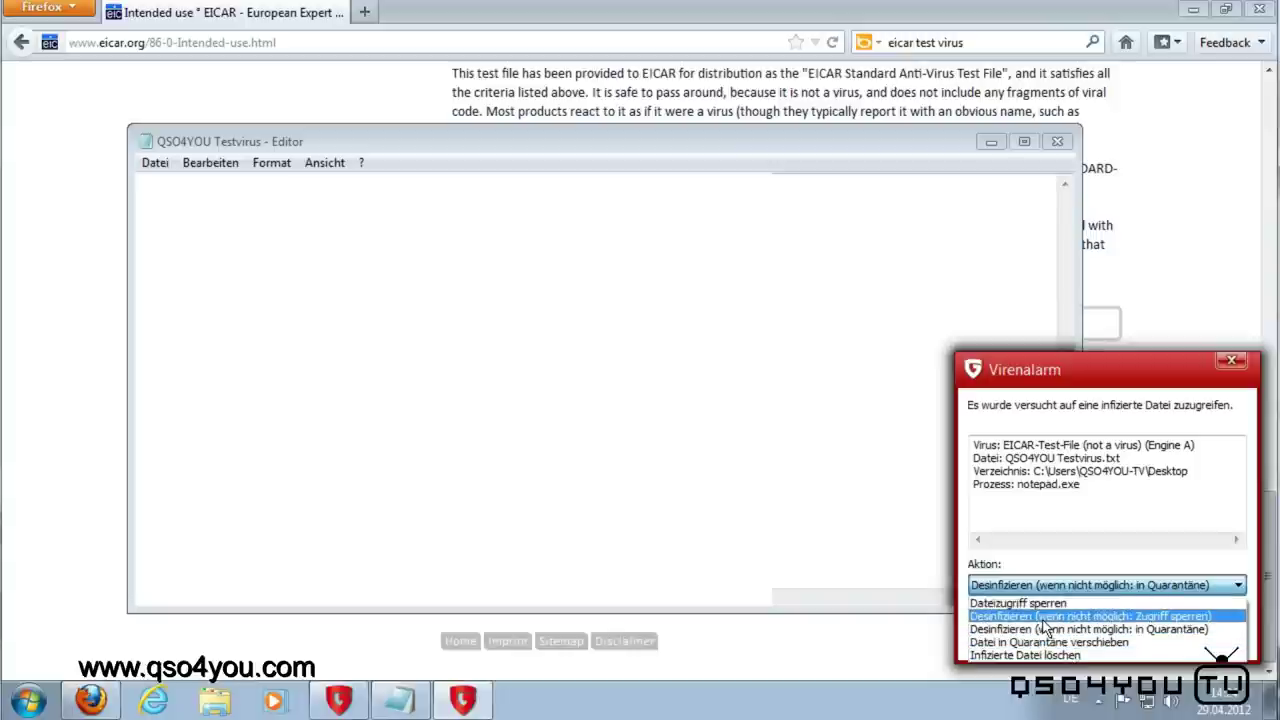
pyautogui.click(1117, 654)
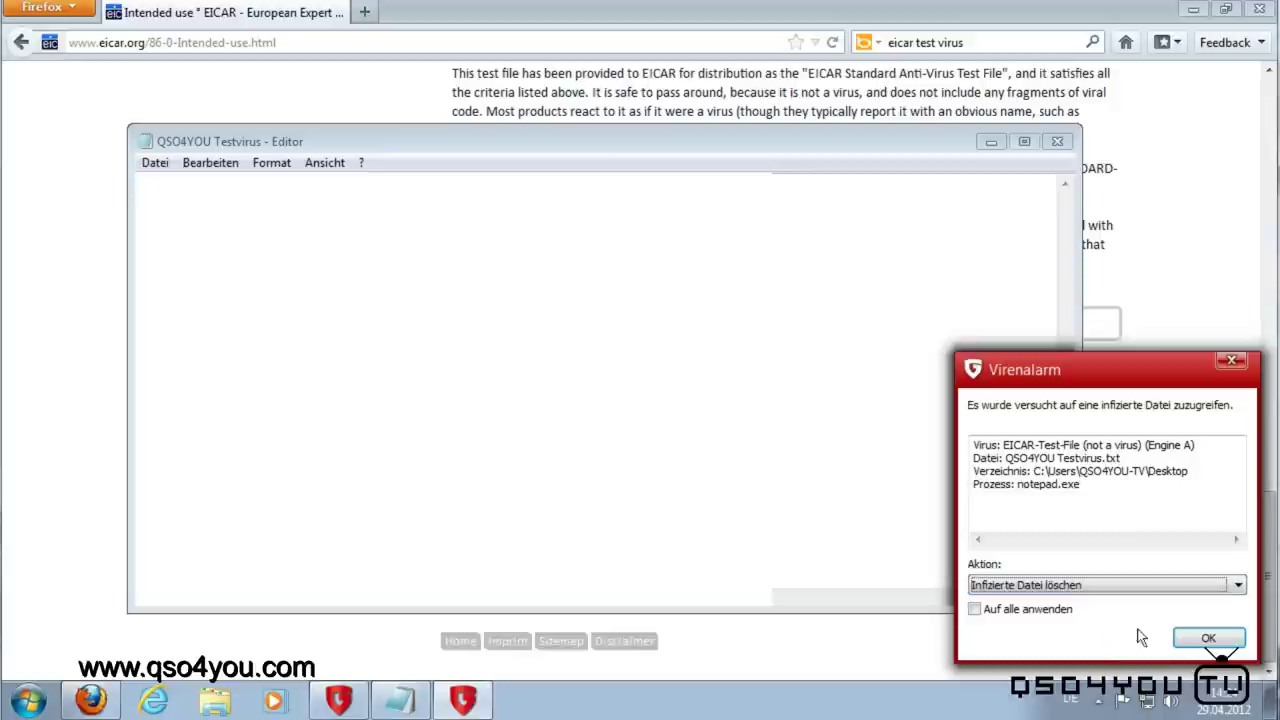
# Step: Confirm the virus alarm with OK and close the frozen Editor window
pyautogui.click(1040, 620)
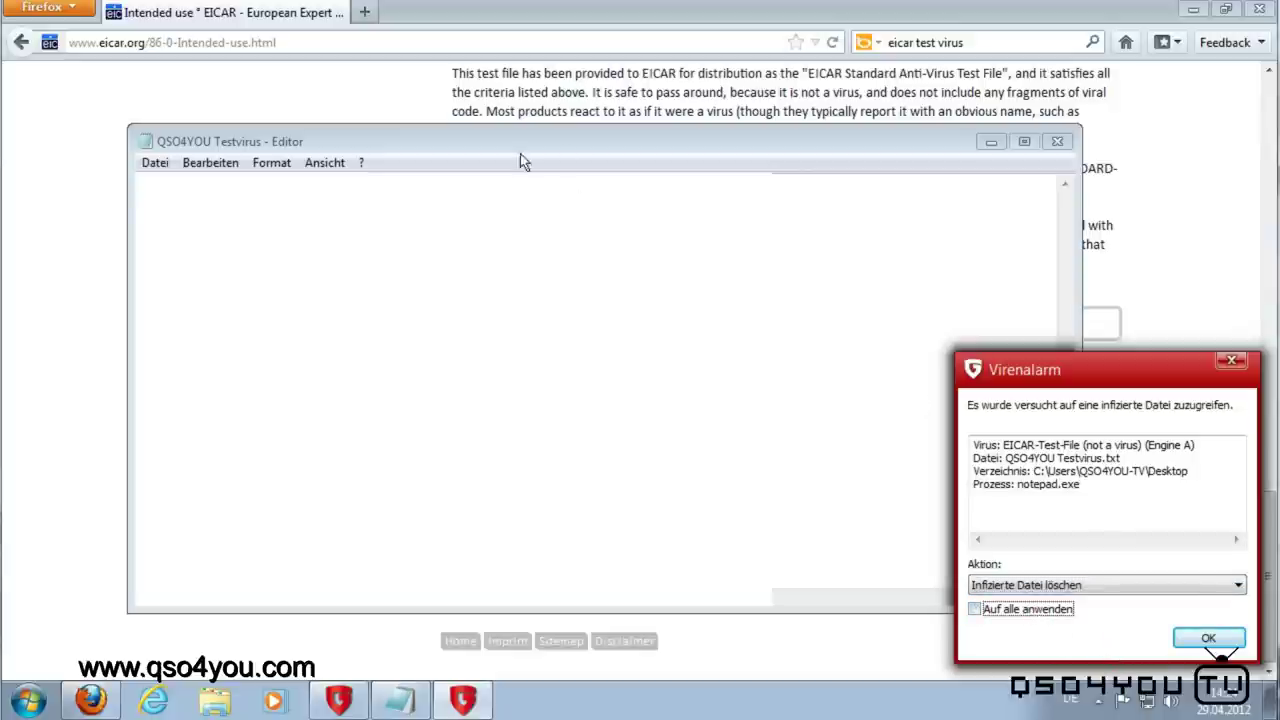
pyautogui.moveTo(520, 155); pyautogui.dragTo(557, 106)
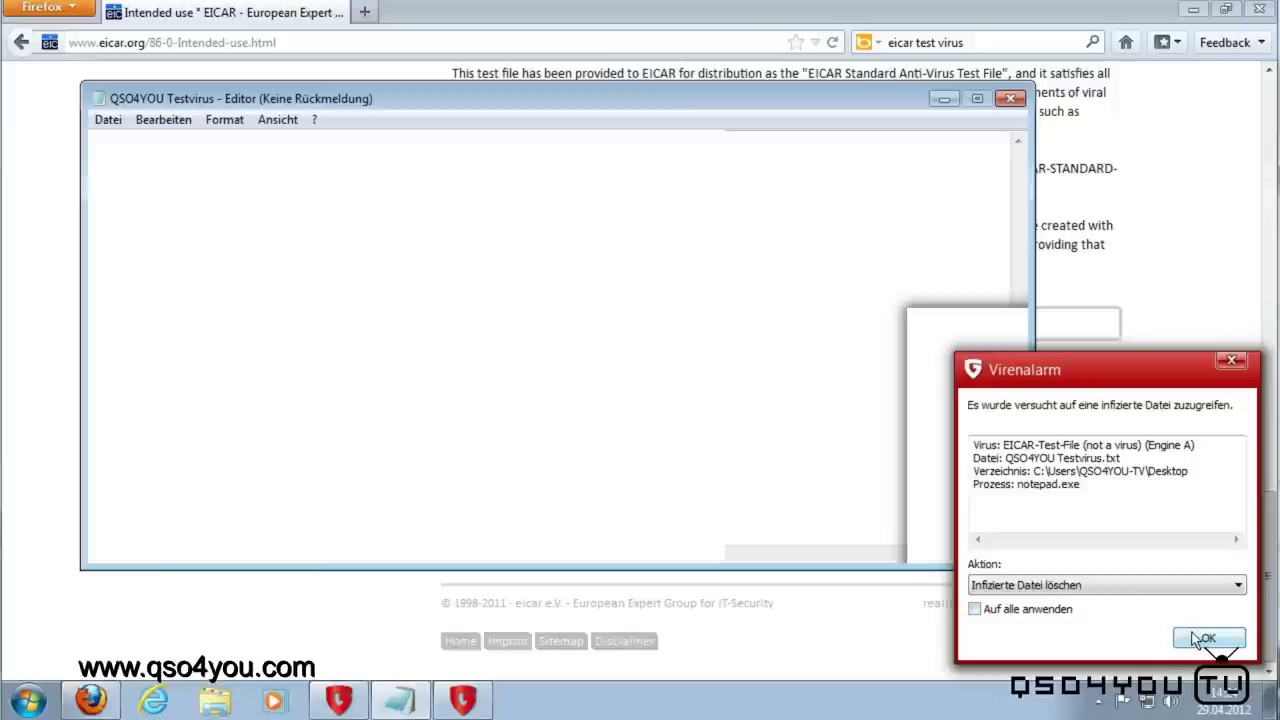
pyautogui.moveTo(1031, 471); pyautogui.dragTo(1189, 473)
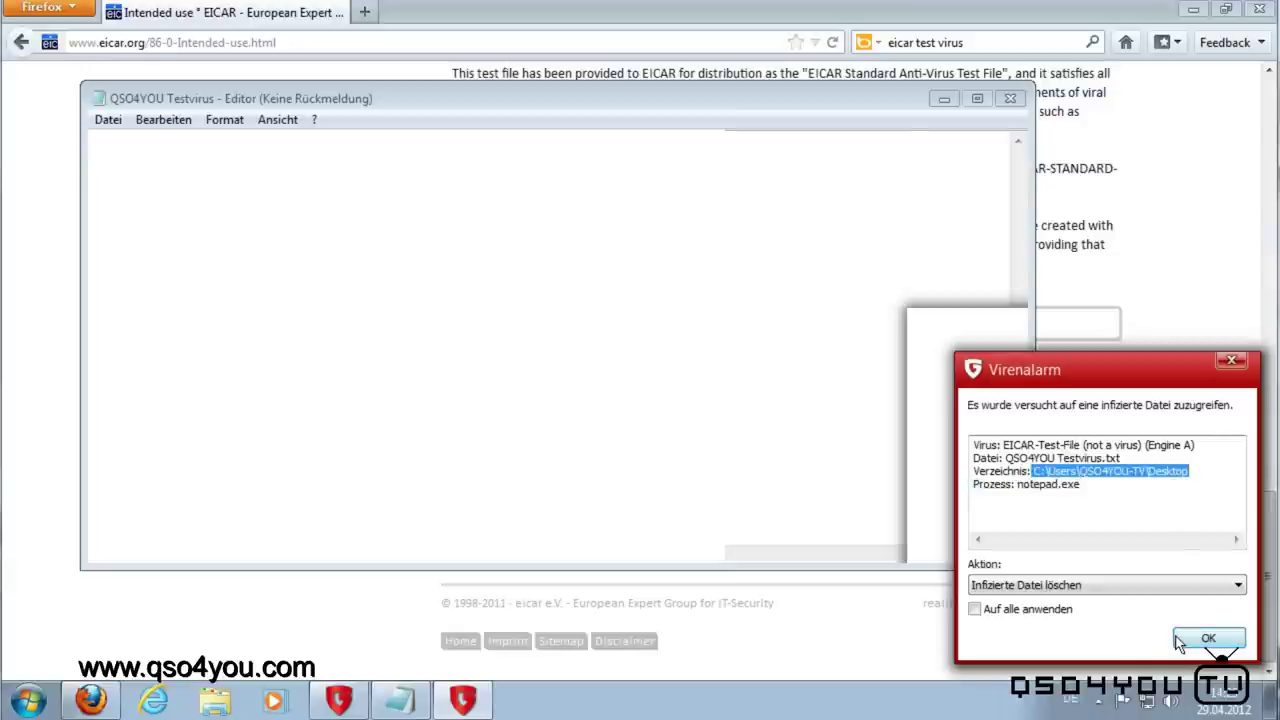
pyautogui.click(1206, 639)
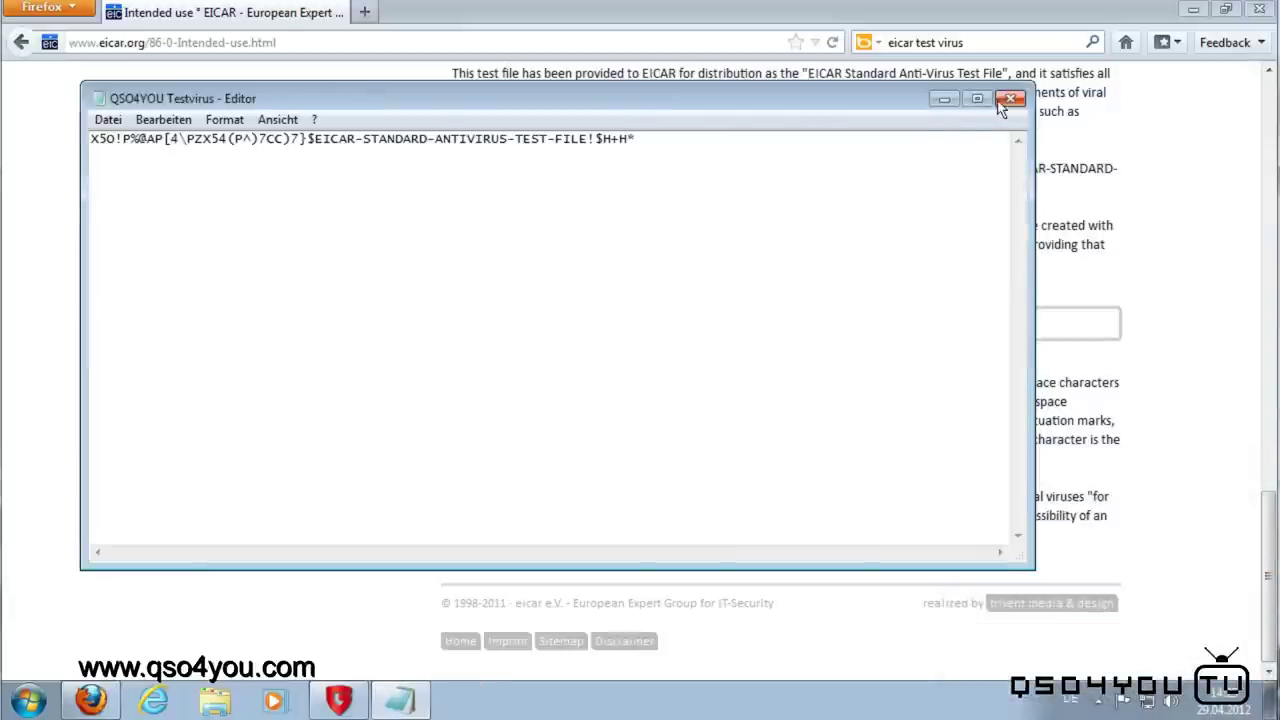
pyautogui.click(1008, 99)
# Step: Scroll through the EICAR Intended Use page, then add a new Firefox tab
pyautogui.moveTo(662, 385); pyautogui.dragTo(663, 397)
pyautogui.scroll(15, 663, 397)
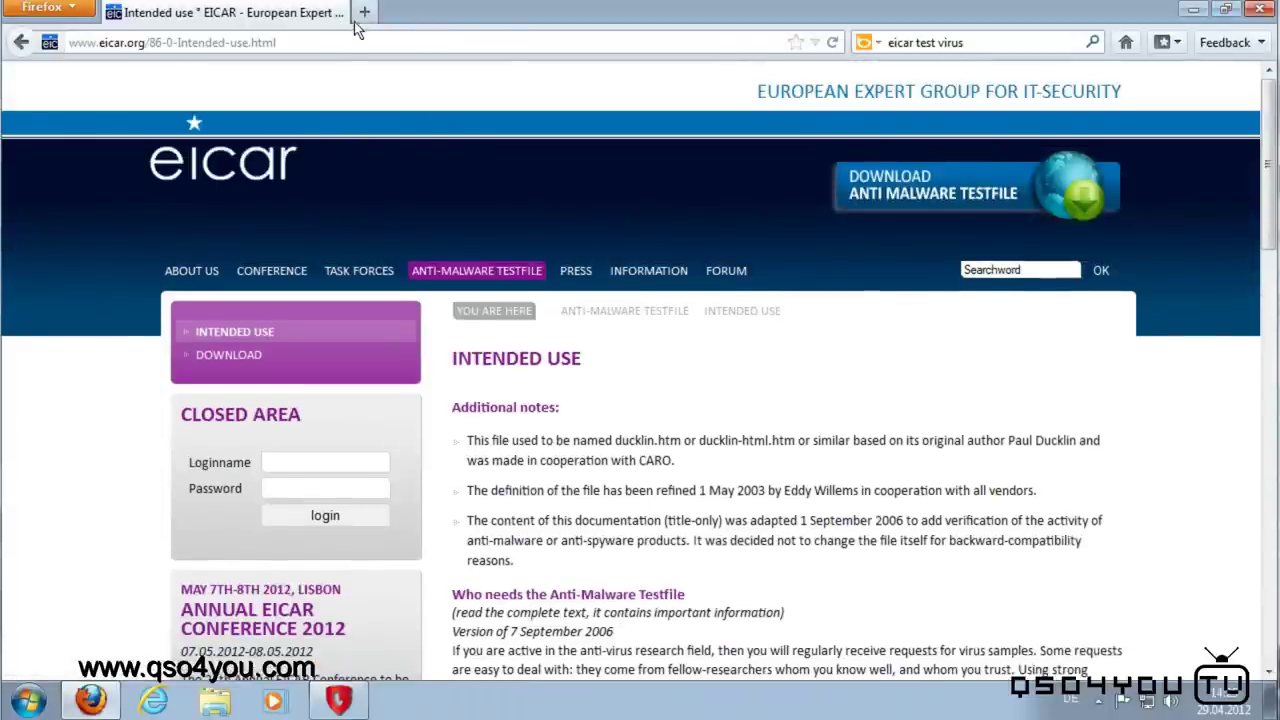
pyautogui.scroll(-10, 743, 430)
pyautogui.scroll(-9, 750, 372)
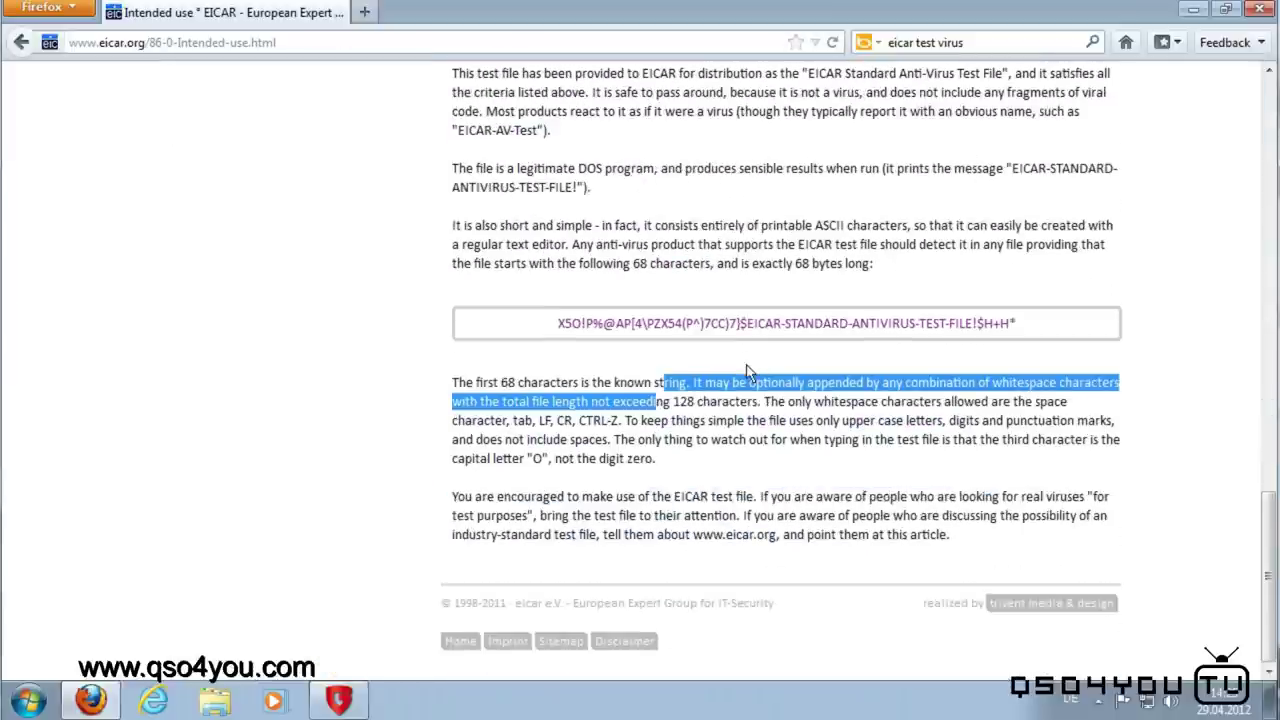
pyautogui.click(683, 335)
pyautogui.scroll(5, 680, 333)
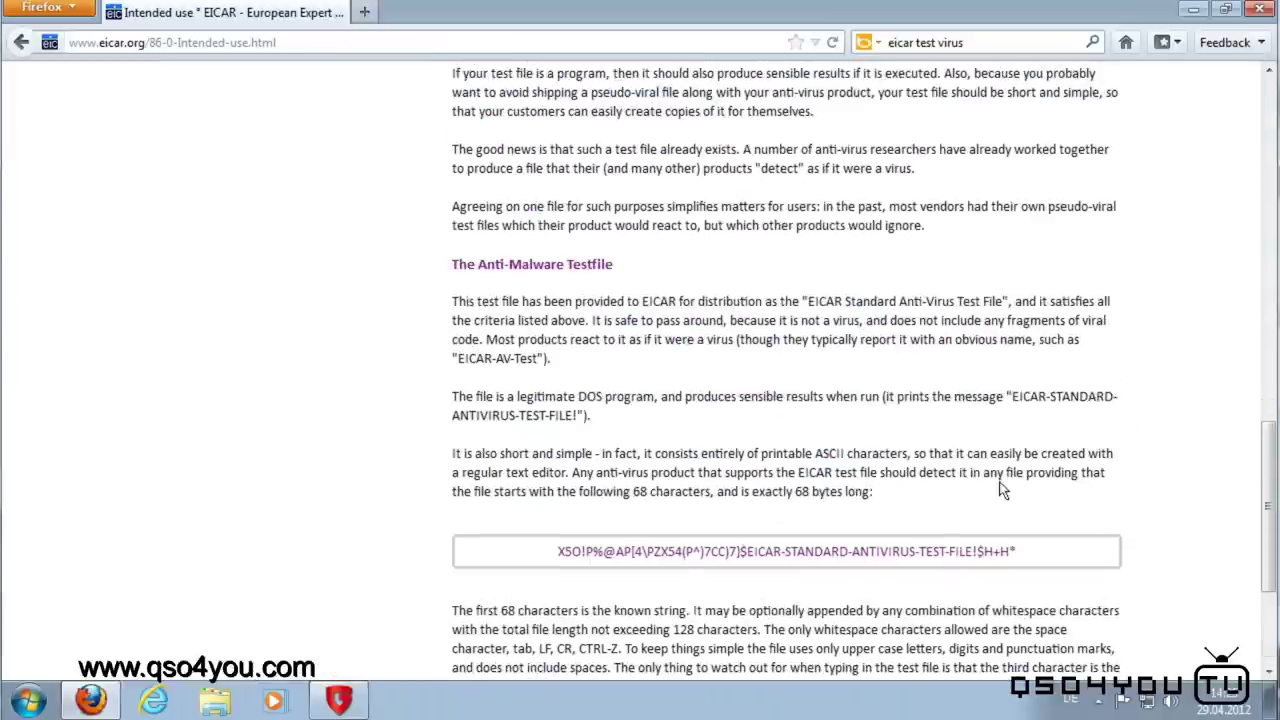
pyautogui.scroll(8, 613, 538)
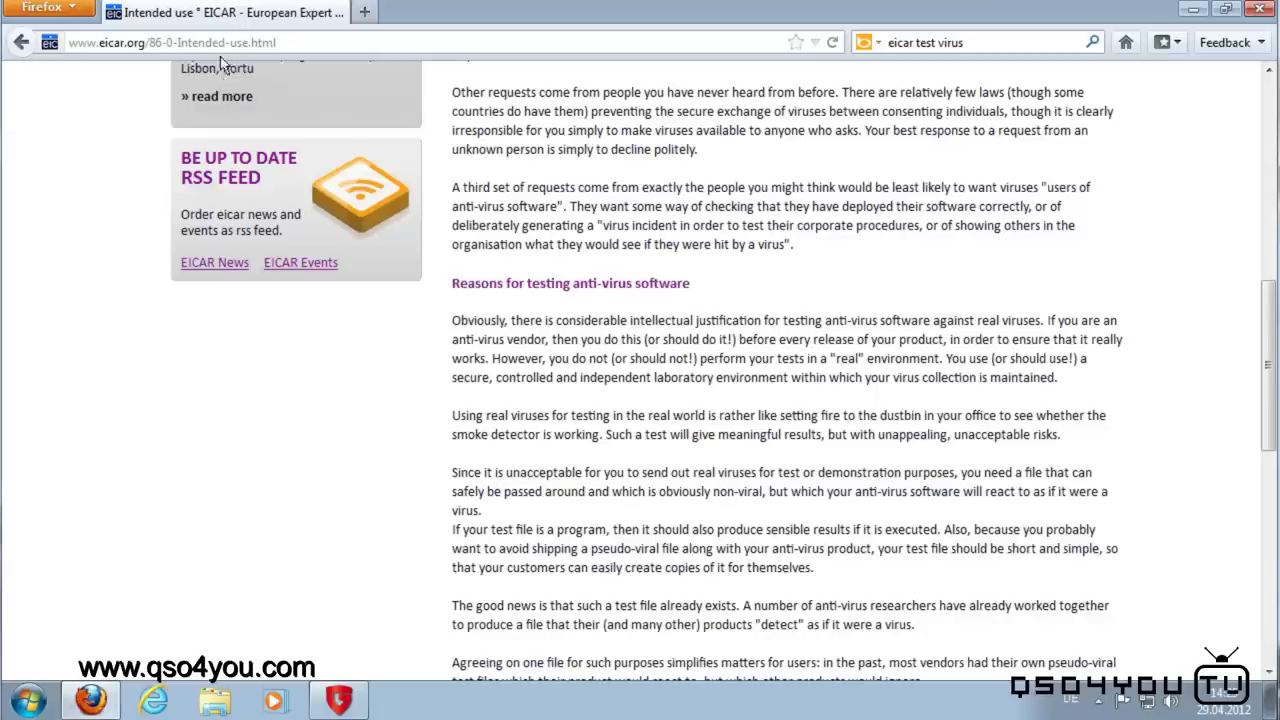
pyautogui.click(361, 11)
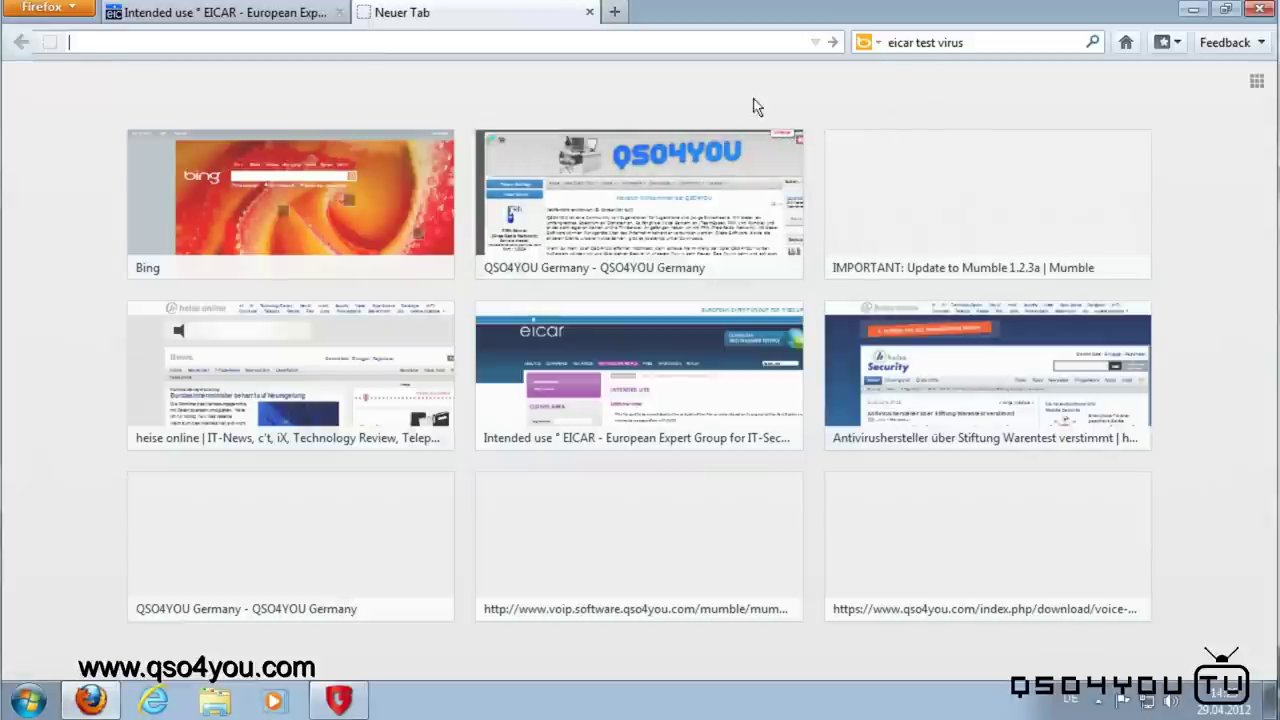
# Step: Minimize Firefox and bring up the Webschutz page via E-Mail-Prüfung > Einstellungen
pyautogui.click(1192, 9)
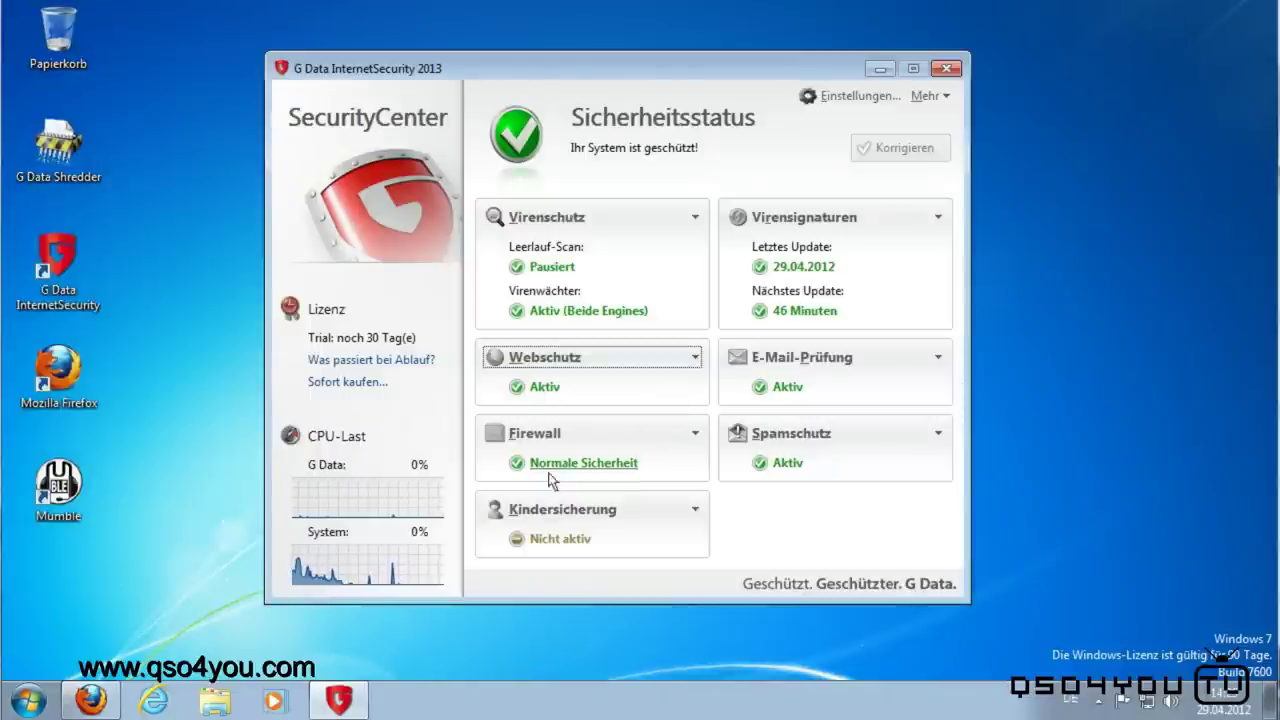
pyautogui.click(818, 358)
pyautogui.click(795, 428)
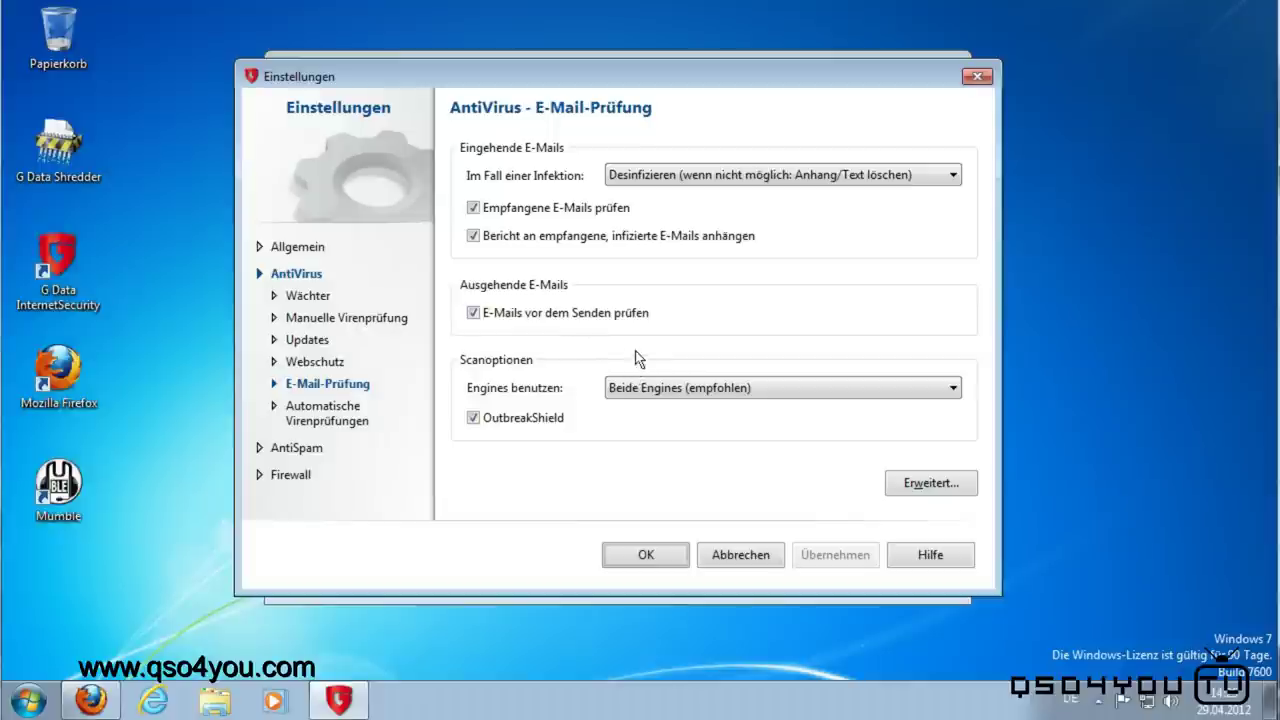
pyautogui.moveTo(602, 75); pyautogui.dragTo(759, 127)
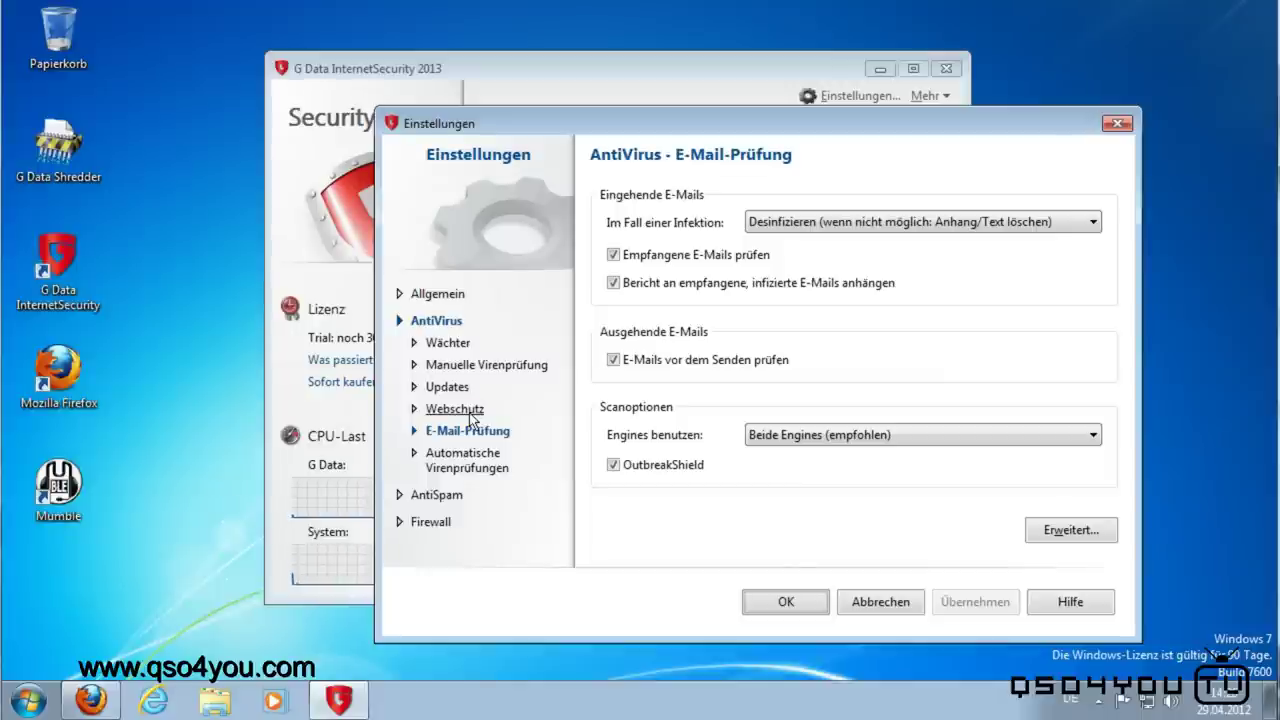
pyautogui.click(471, 418)
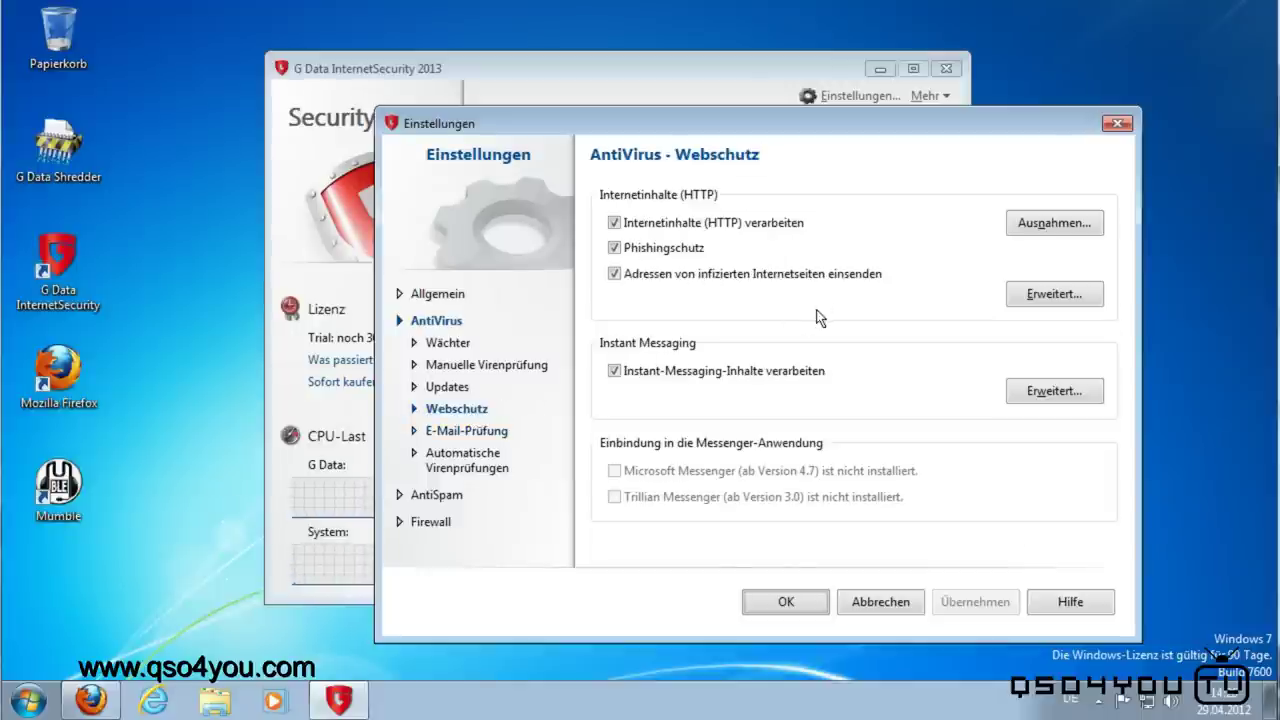
# Step: Start Task Manager from the taskbar menu and minimize it
pyautogui.rightClick(565, 710)
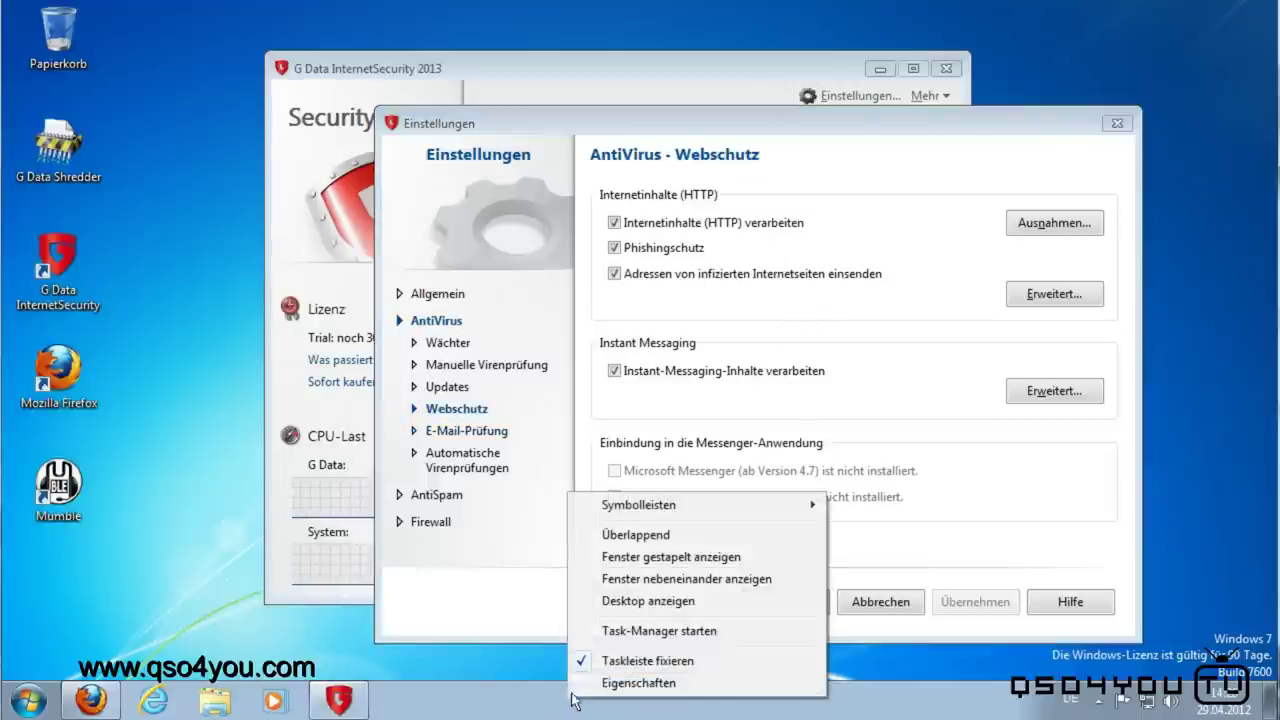
pyautogui.click(616, 634)
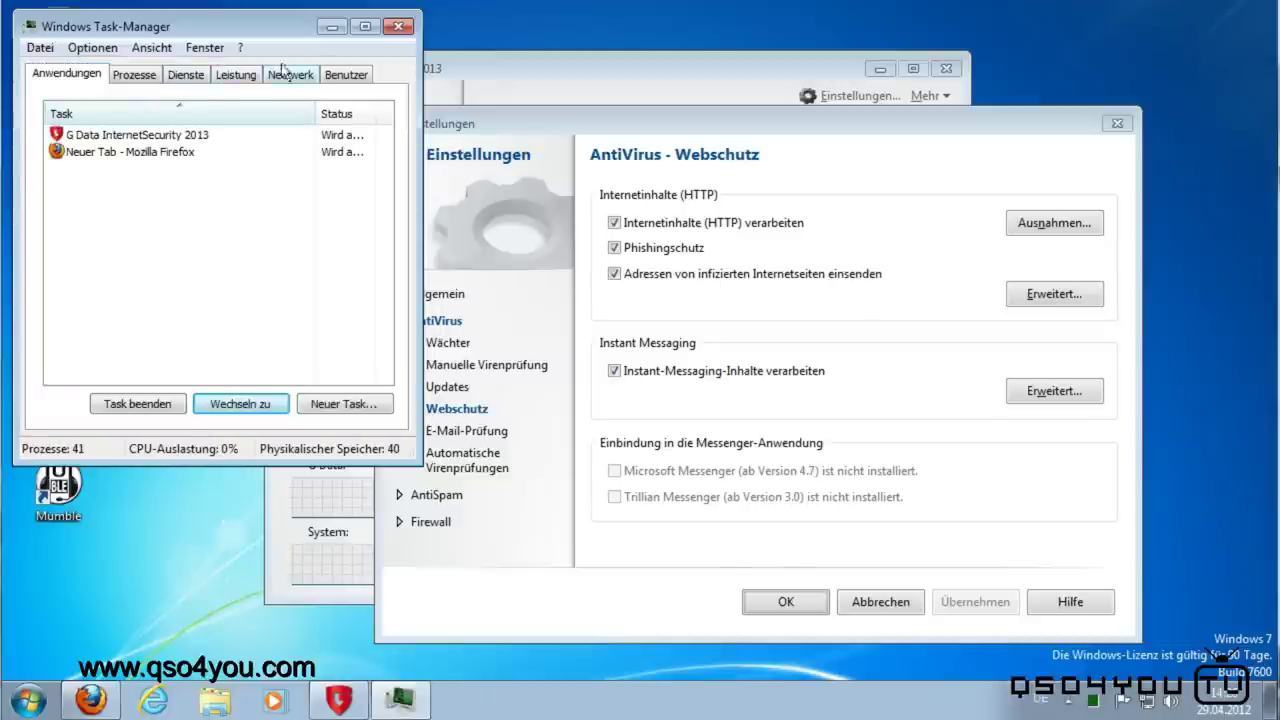
pyautogui.click(340, 30)
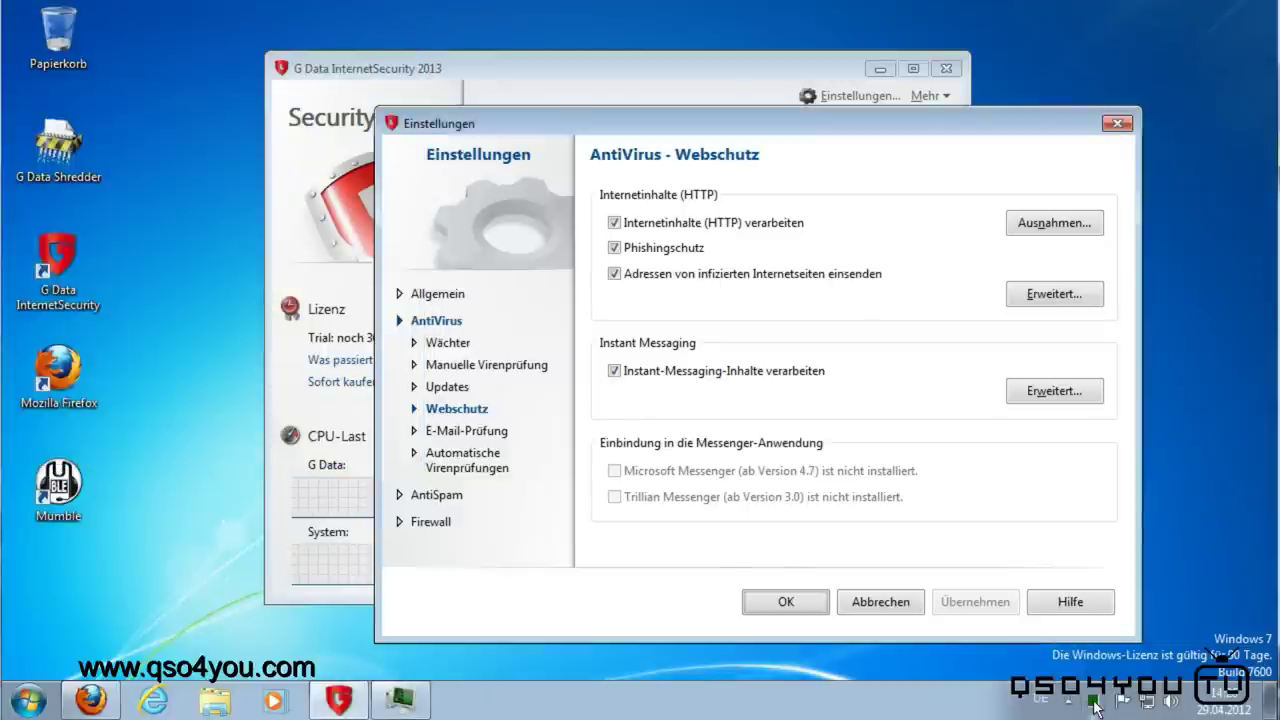
pyautogui.click(400, 700)
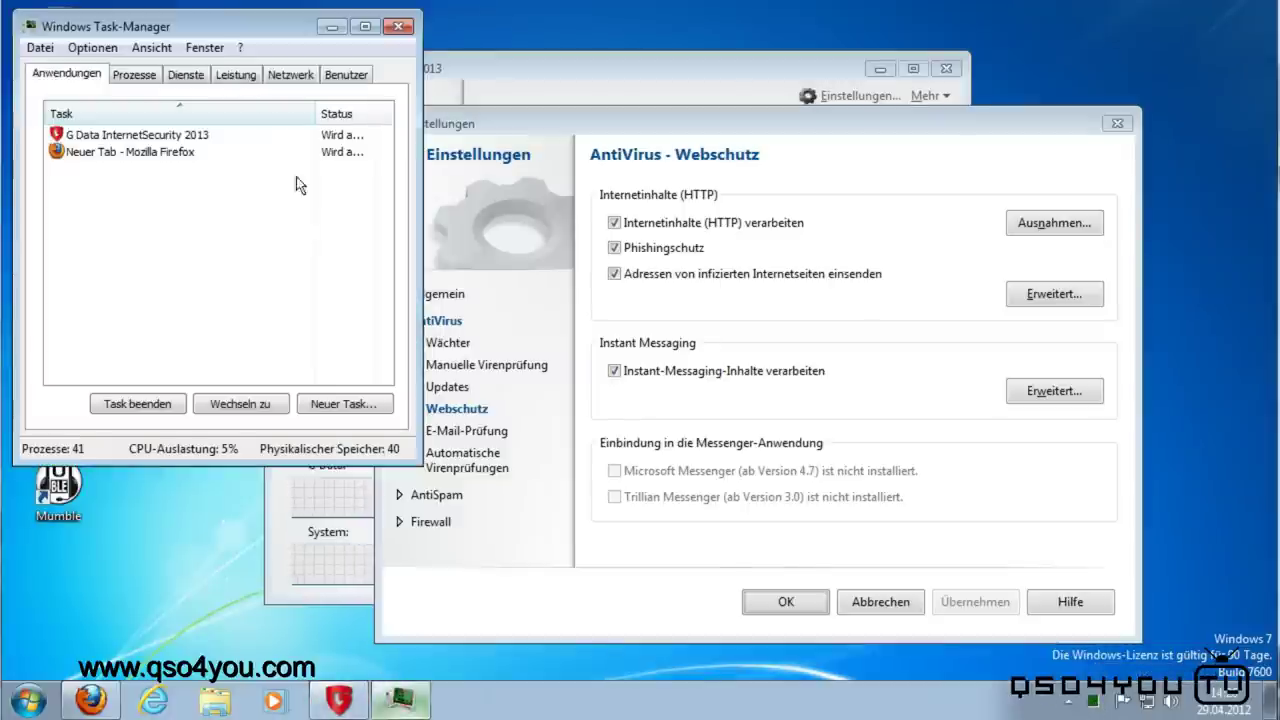
pyautogui.click(245, 77)
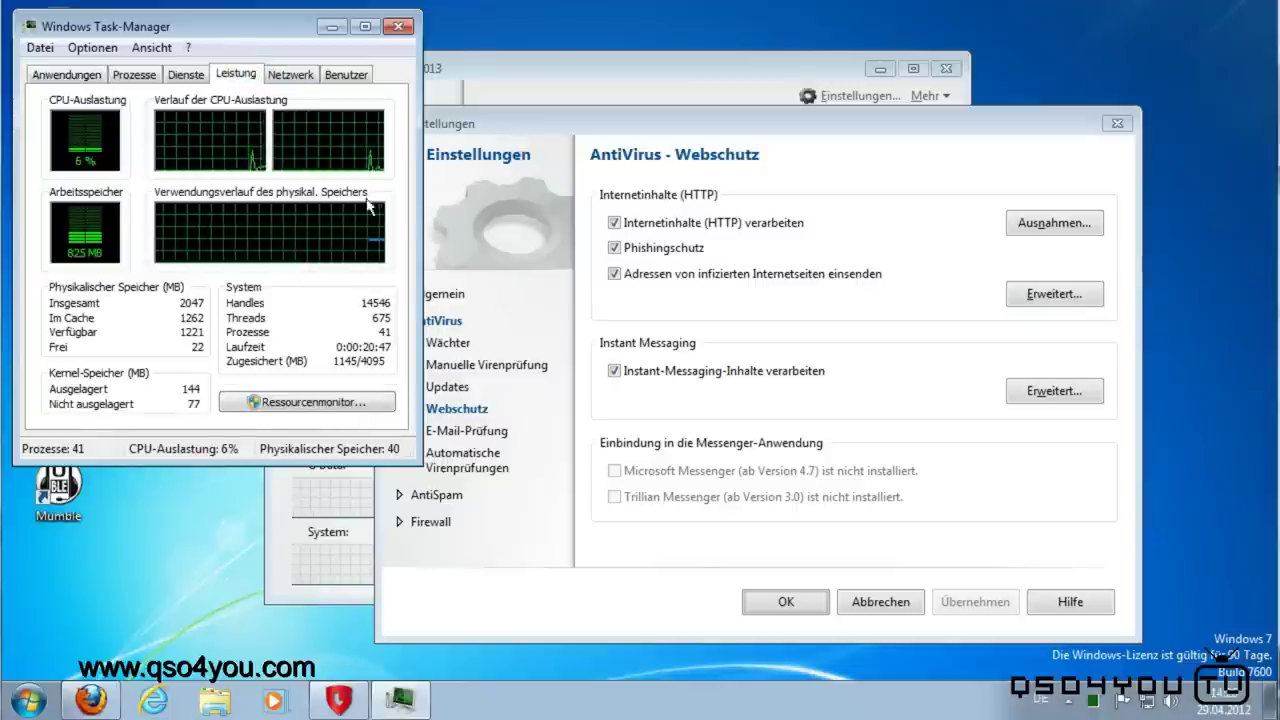
pyautogui.click(333, 29)
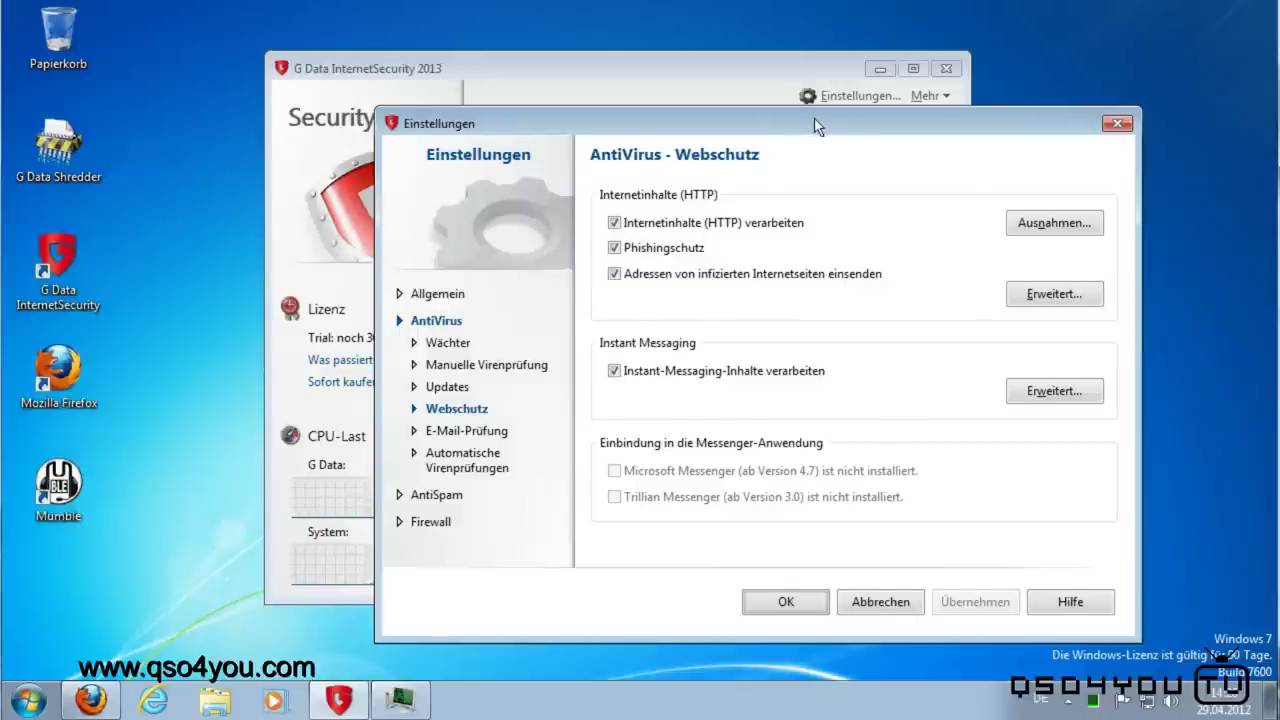
pyautogui.moveTo(814, 117); pyautogui.dragTo(758, 90)
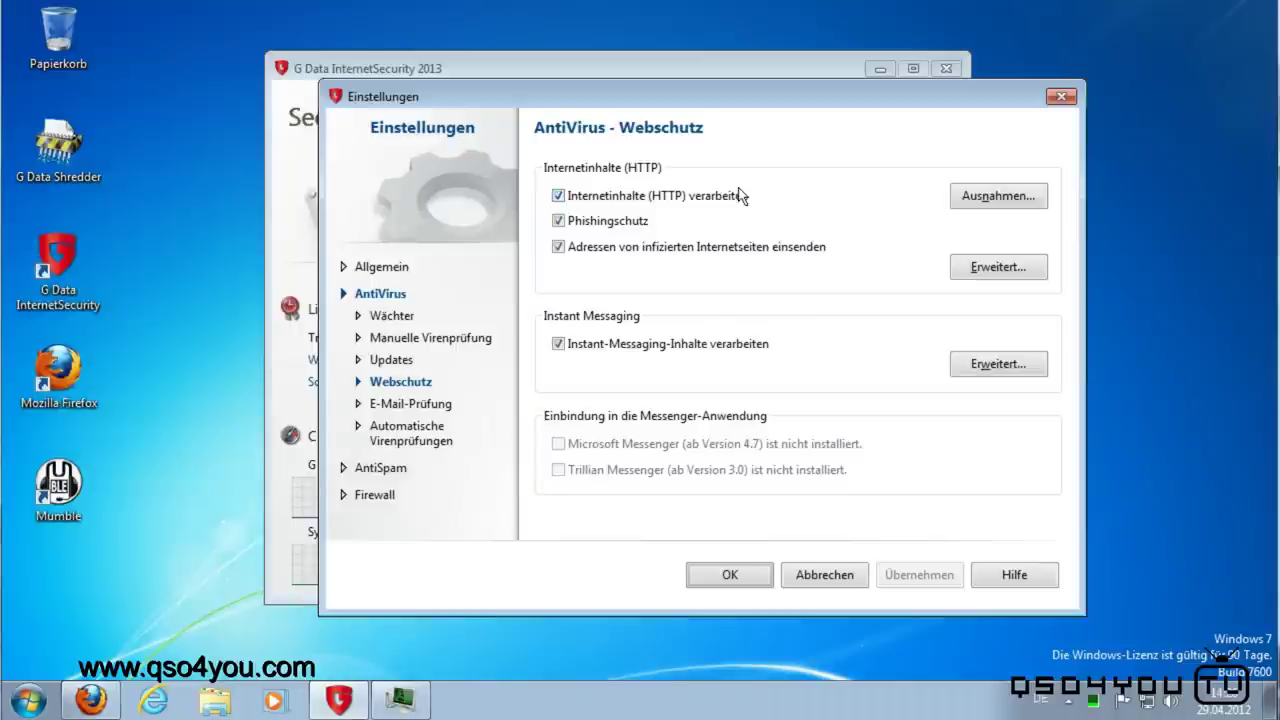
pyautogui.click(1010, 197)
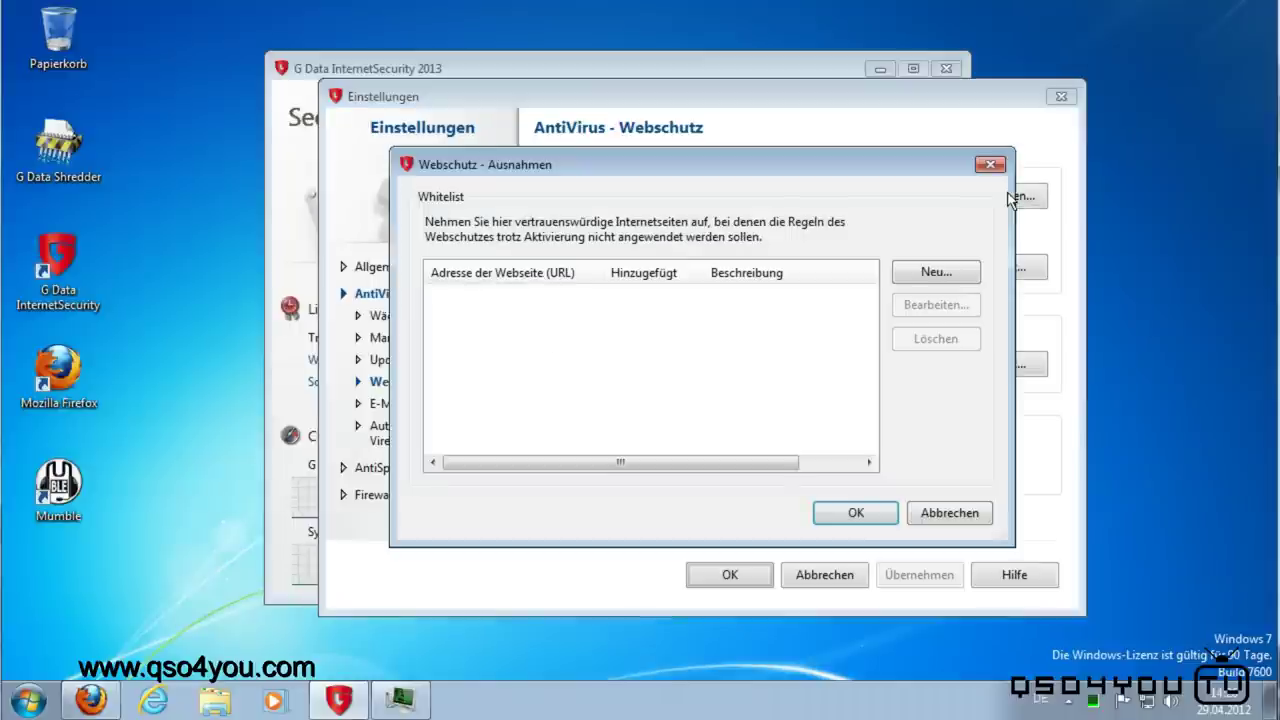
pyautogui.moveTo(800, 178)
pyautogui.mouseDown()
pyautogui.moveTo(798, 201)
pyautogui.moveTo(858, 295)
pyautogui.moveTo(809, 421)
pyautogui.moveTo(782, 196)
pyautogui.mouseUp()
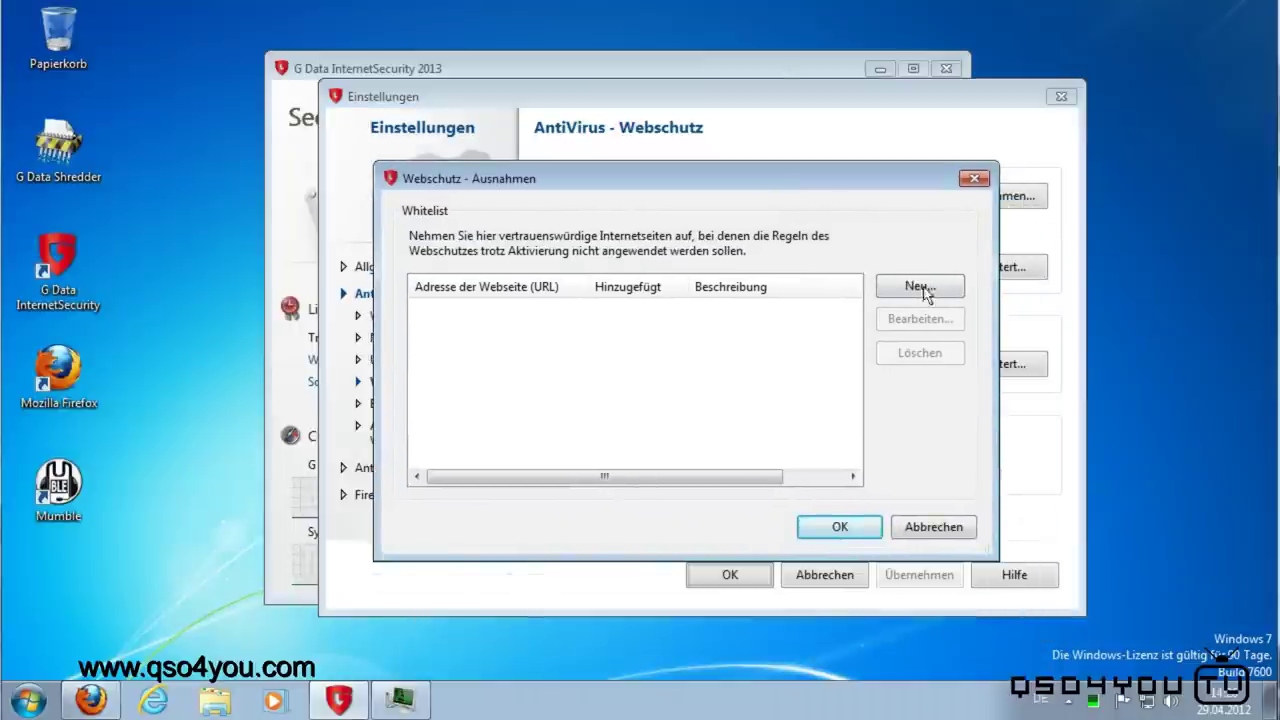
pyautogui.click(978, 178)
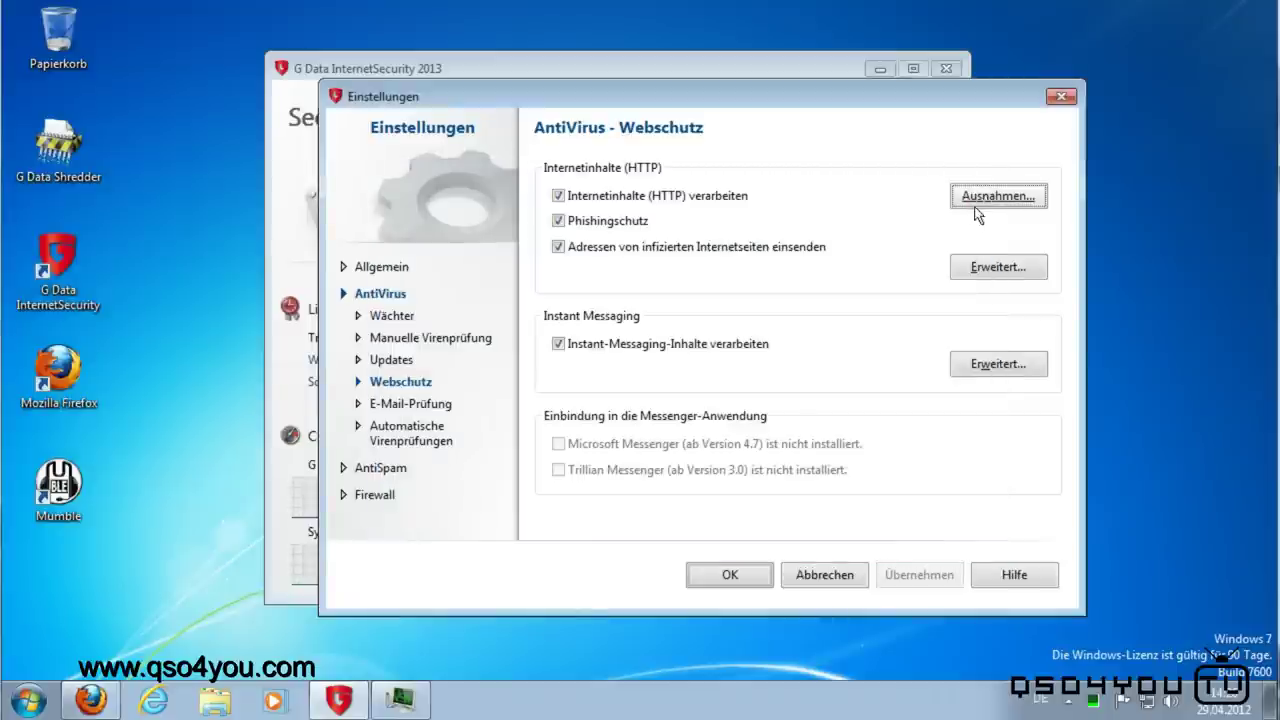
pyautogui.click(975, 212)
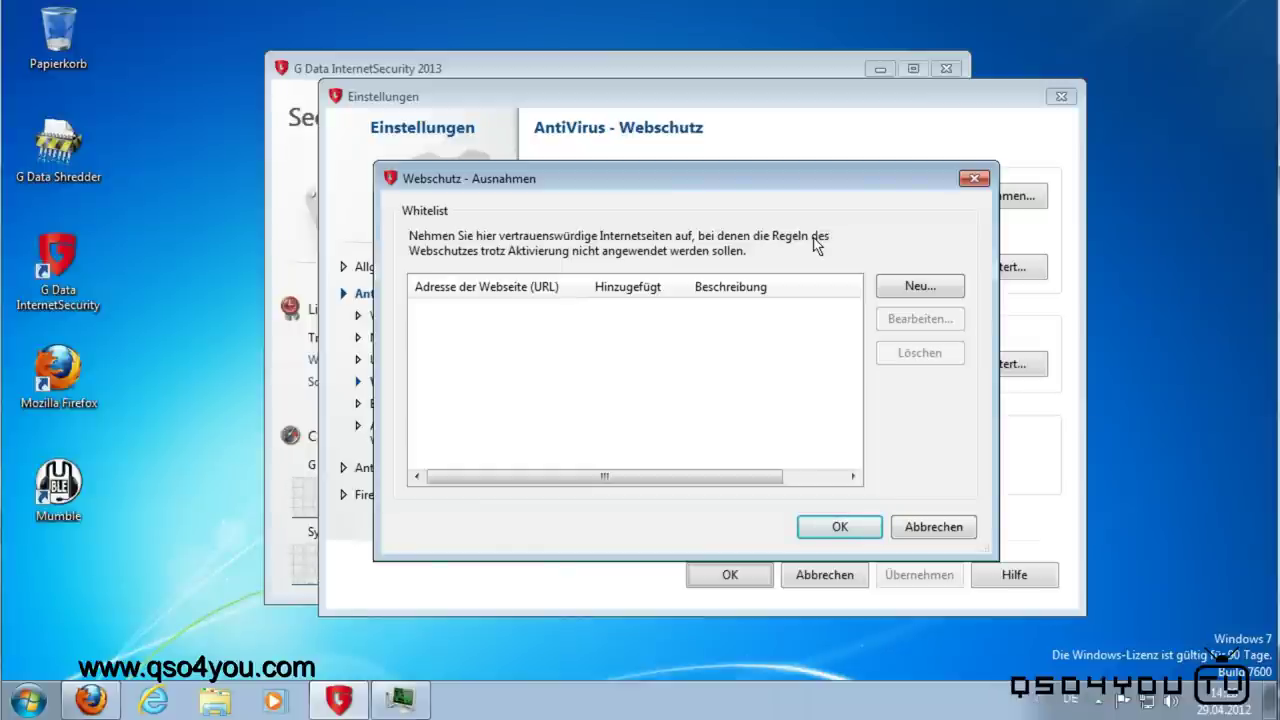
pyautogui.click(926, 528)
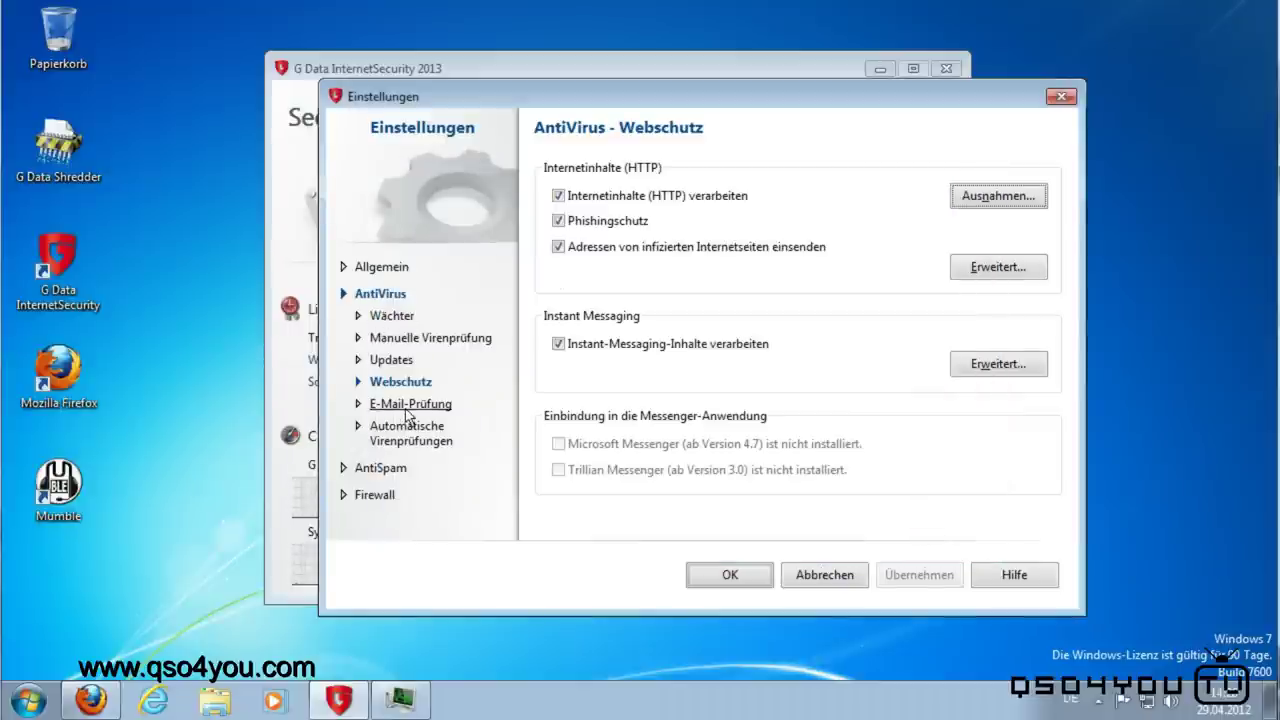
# Step: Look over the AntiVirus Updates login fields, then show the Manuelle Virenprüfung settings
pyautogui.click(386, 364)
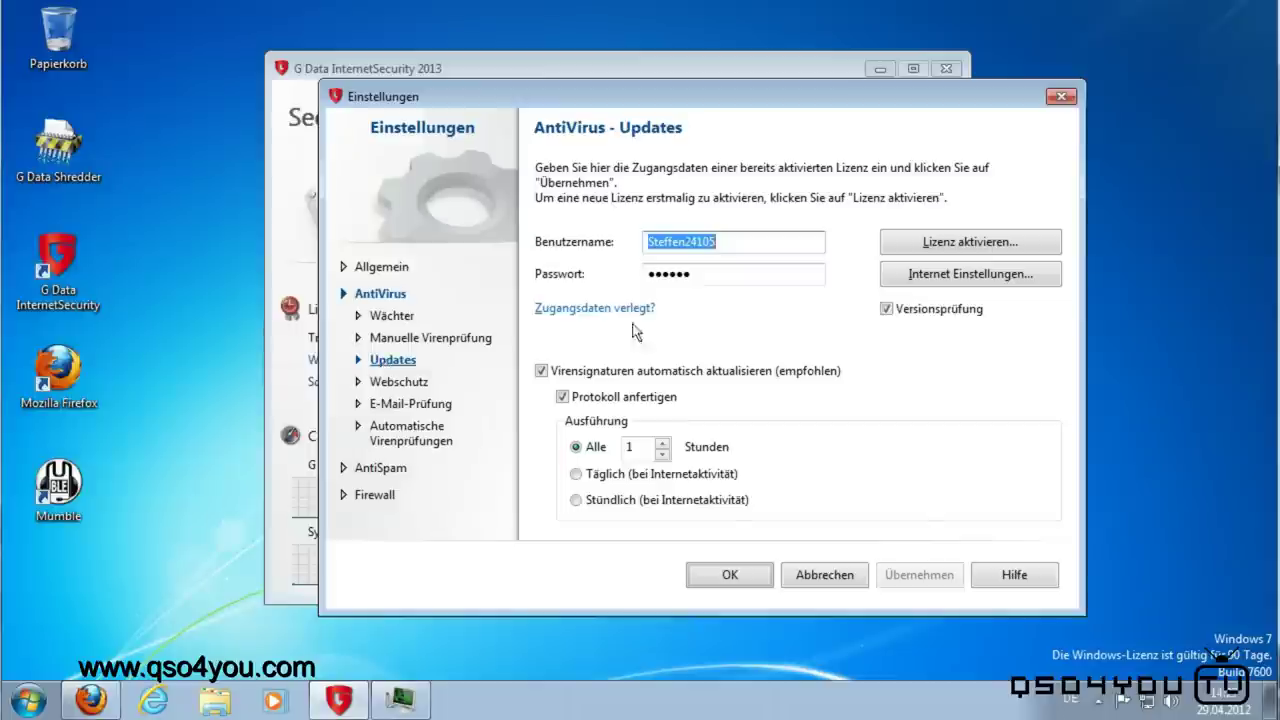
pyautogui.click(777, 278)
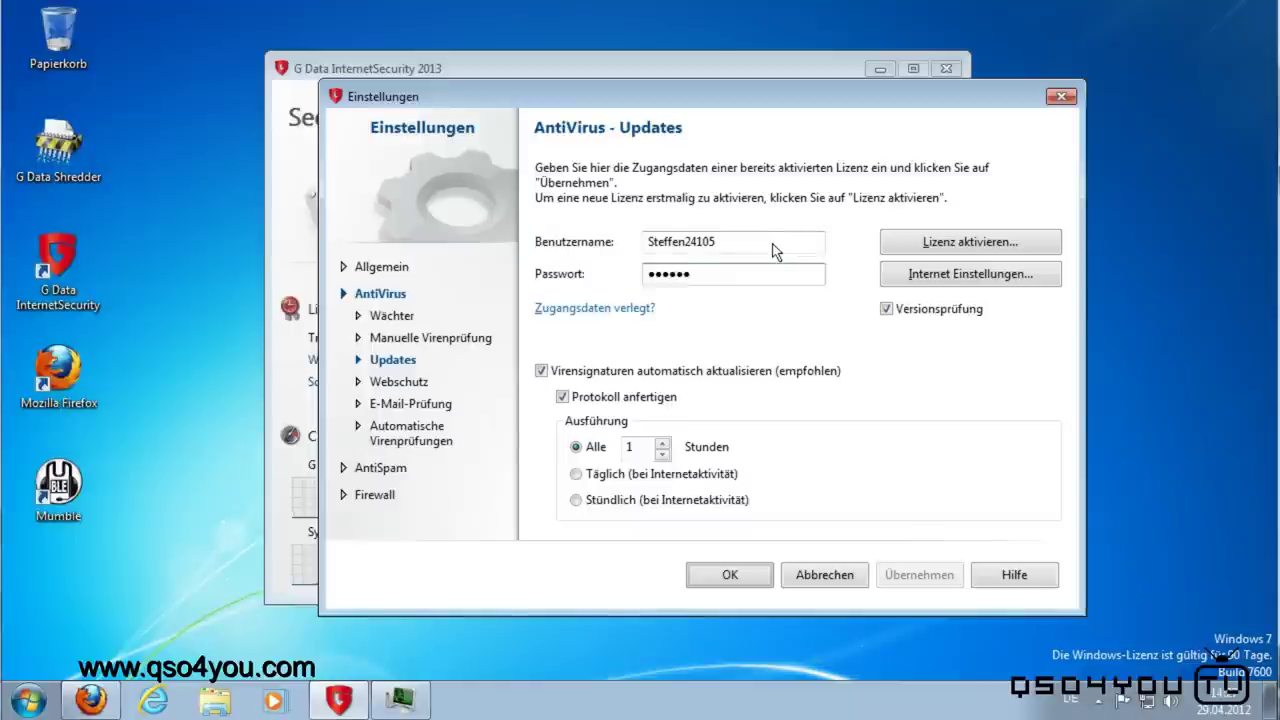
pyautogui.moveTo(772, 249); pyautogui.dragTo(678, 251)
pyautogui.click(742, 279)
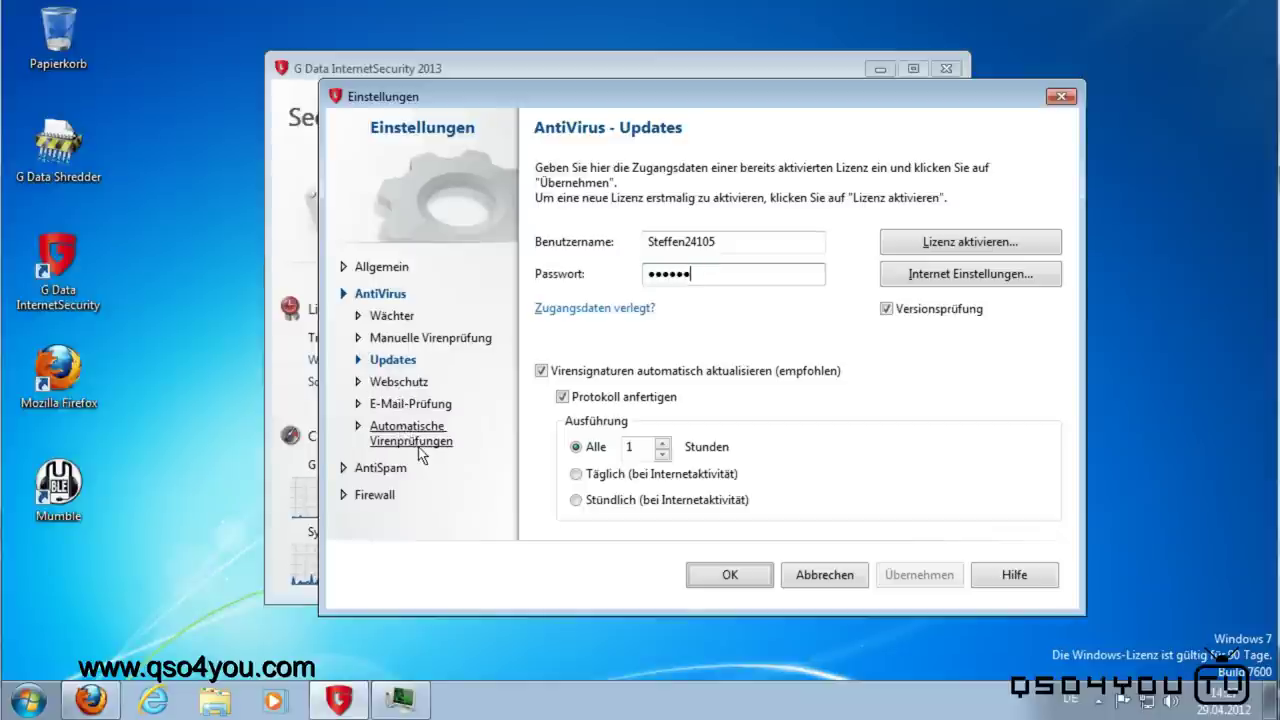
pyautogui.click(399, 342)
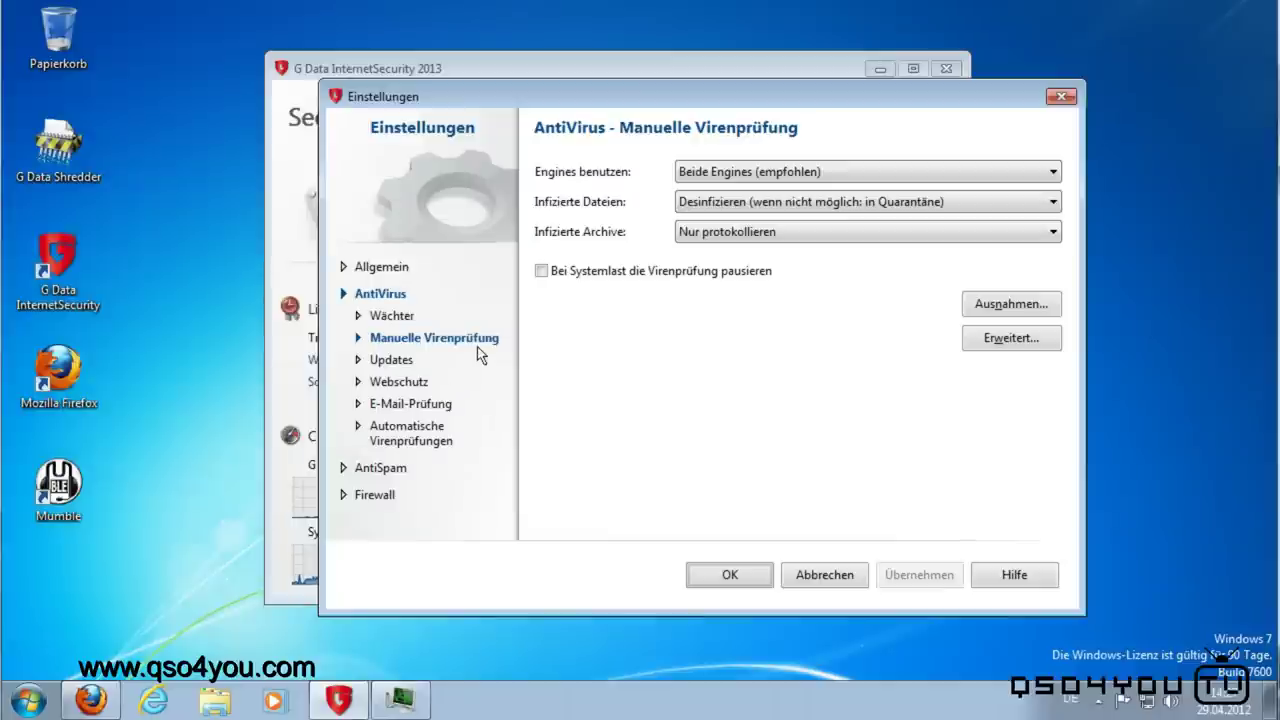
# Step: Enable 'Bei Systemlast die Virenprüfung pausieren', apply it, and cancel any new scan exception
pyautogui.click(541, 271)
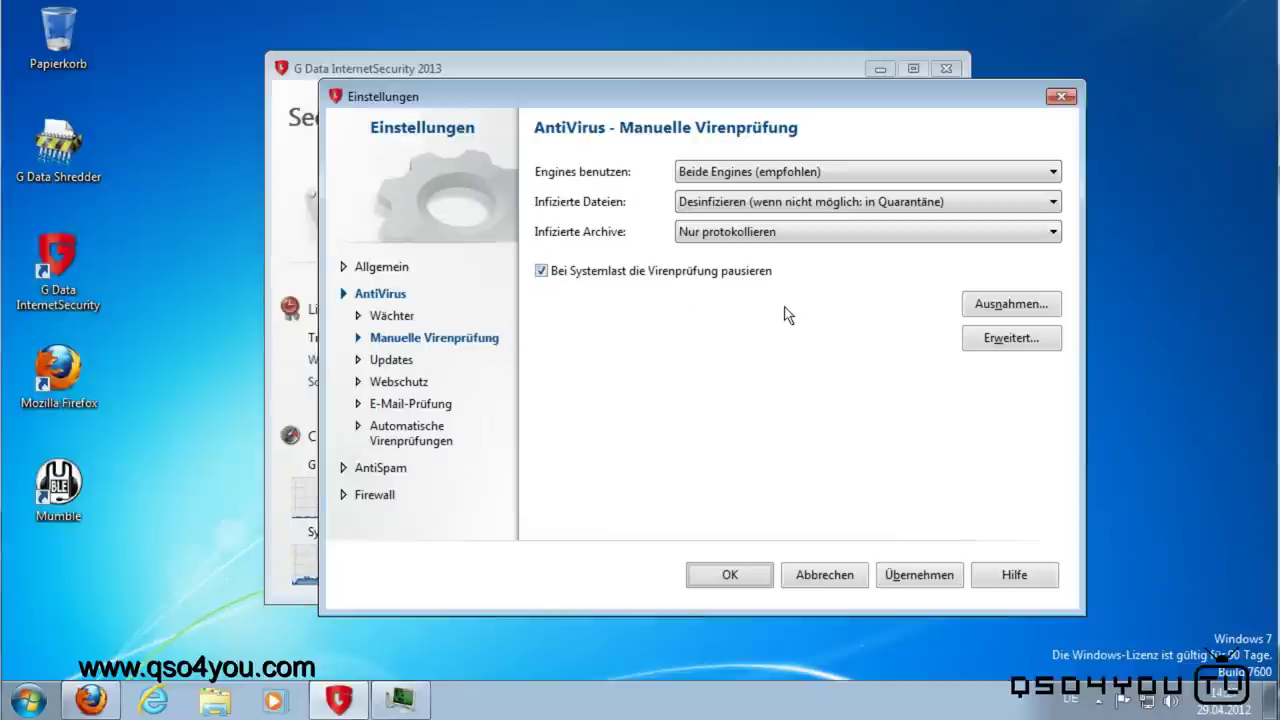
pyautogui.click(912, 577)
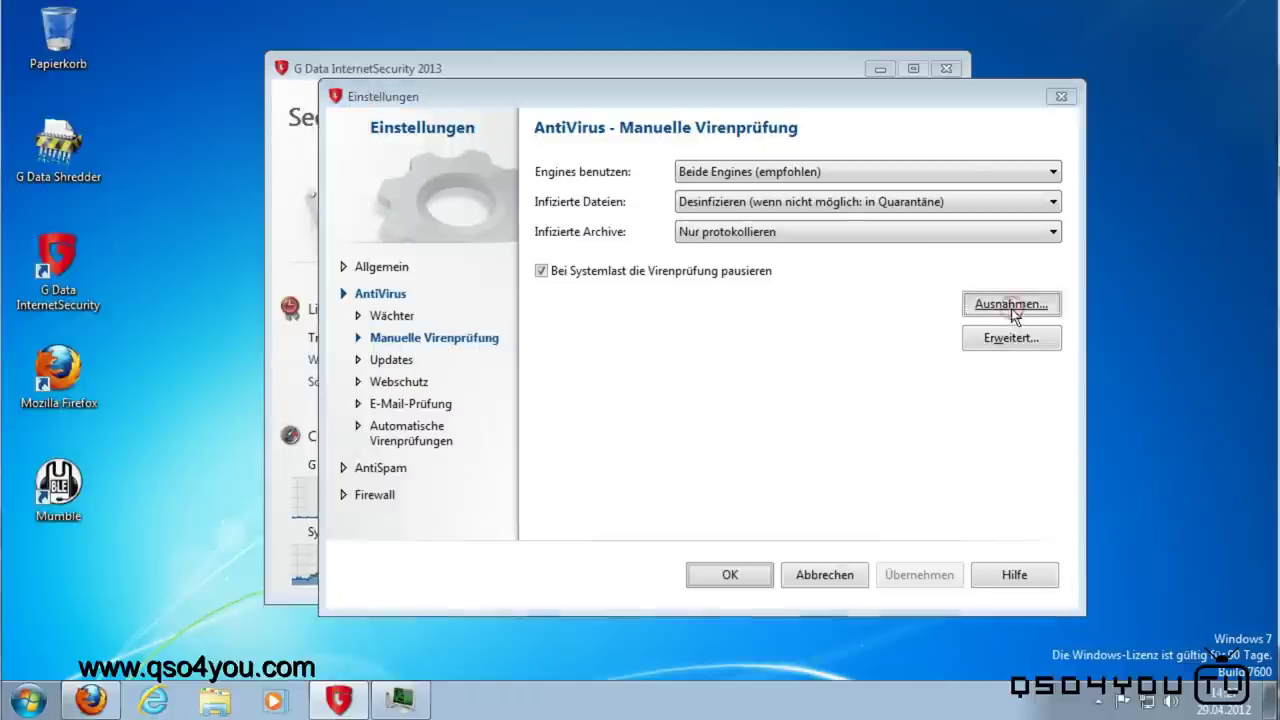
pyautogui.click(1005, 303)
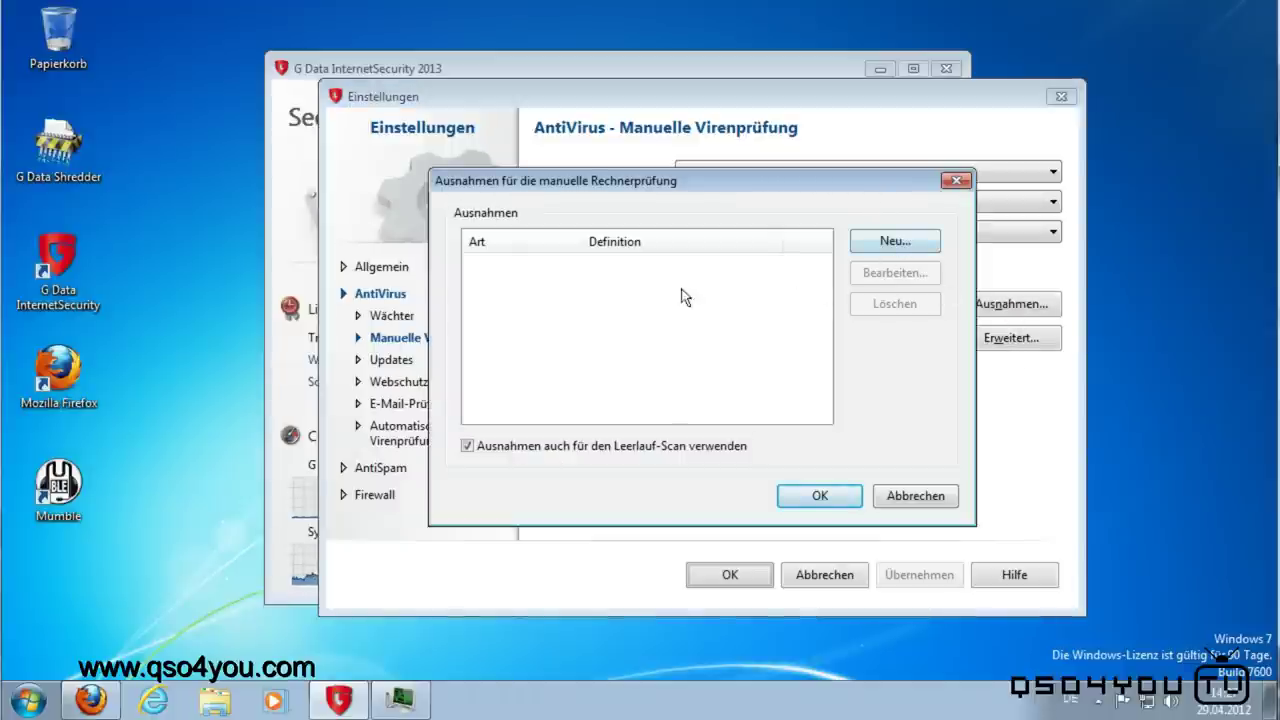
pyautogui.click(895, 245)
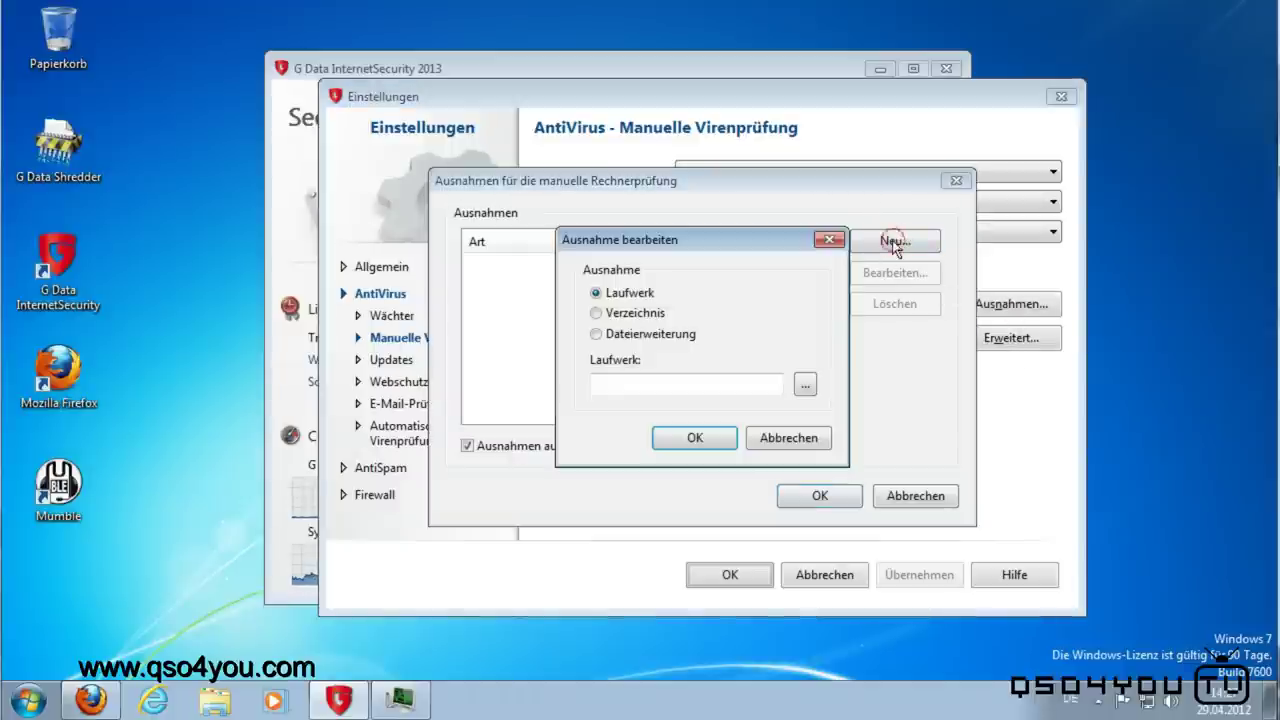
pyautogui.click(800, 442)
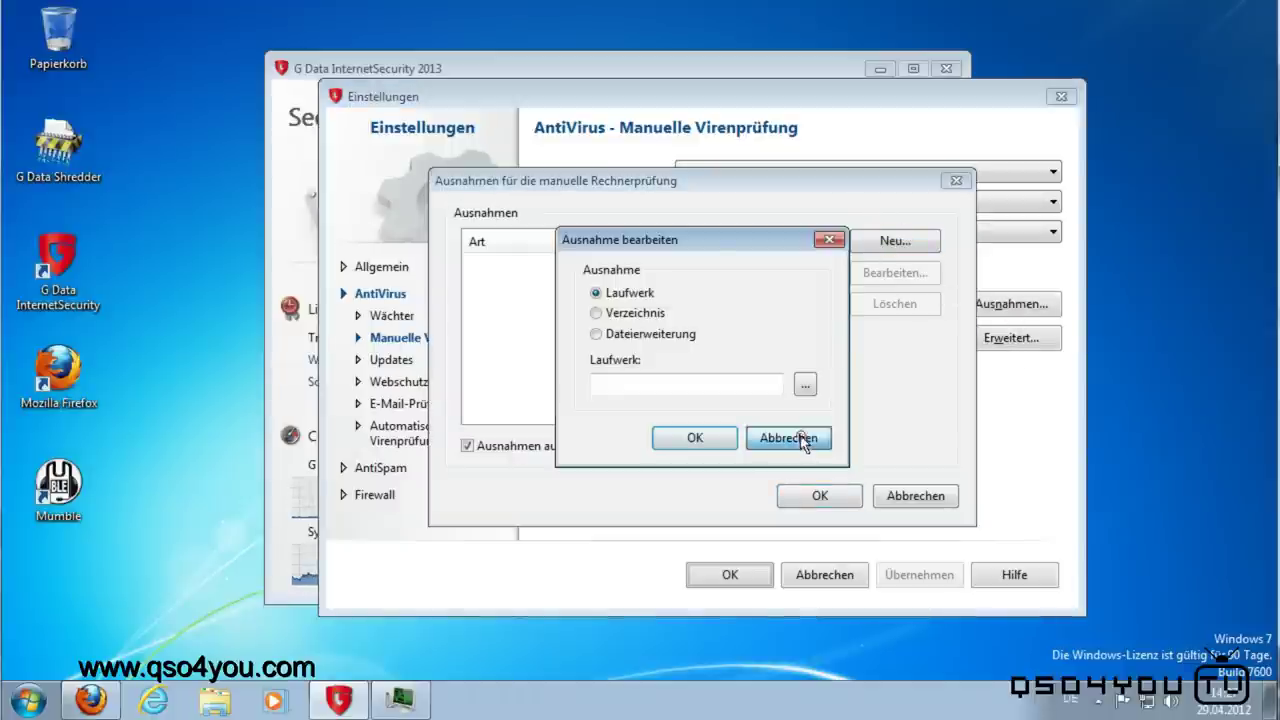
pyautogui.click(875, 243)
pyautogui.moveTo(757, 243); pyautogui.dragTo(811, 198)
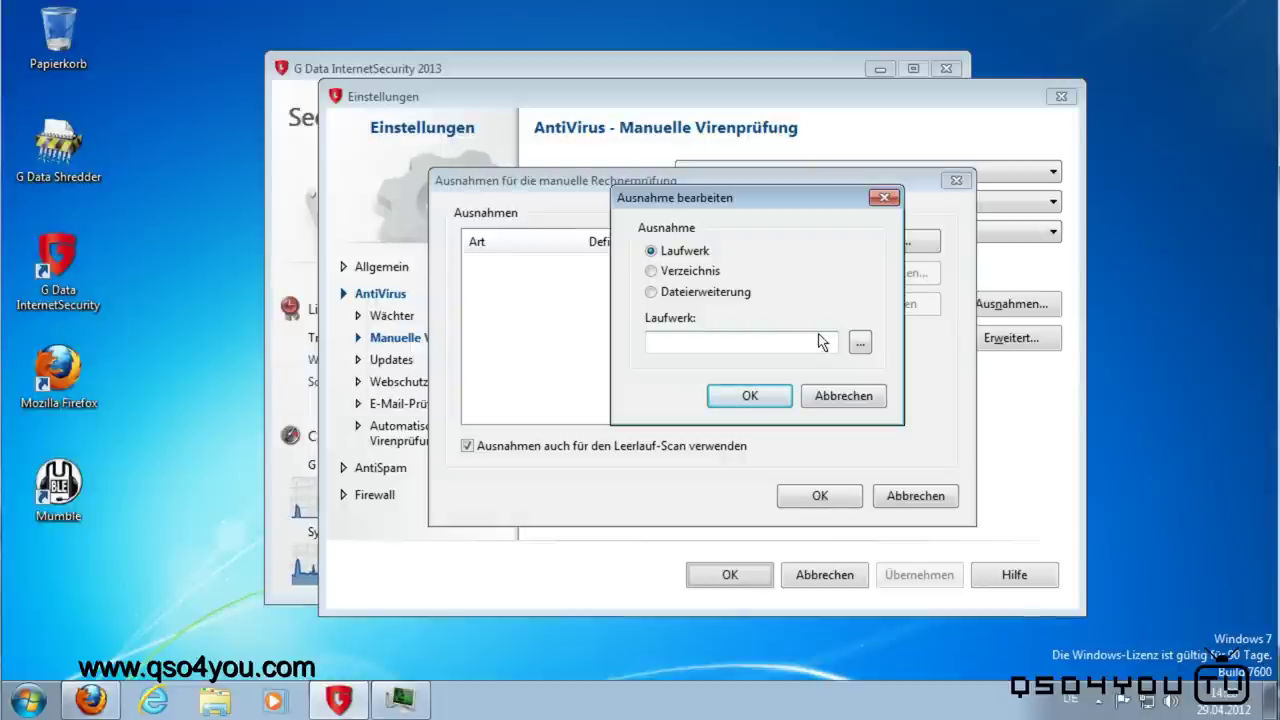
pyautogui.click(838, 396)
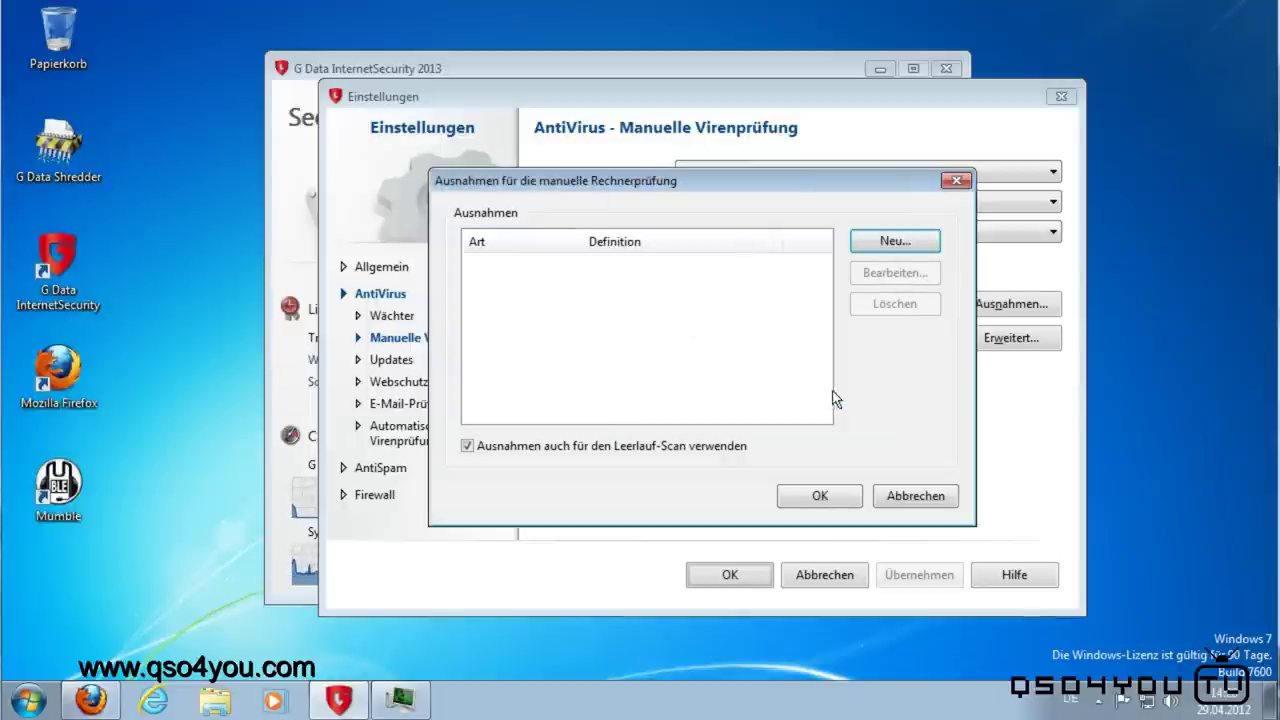
pyautogui.click(905, 497)
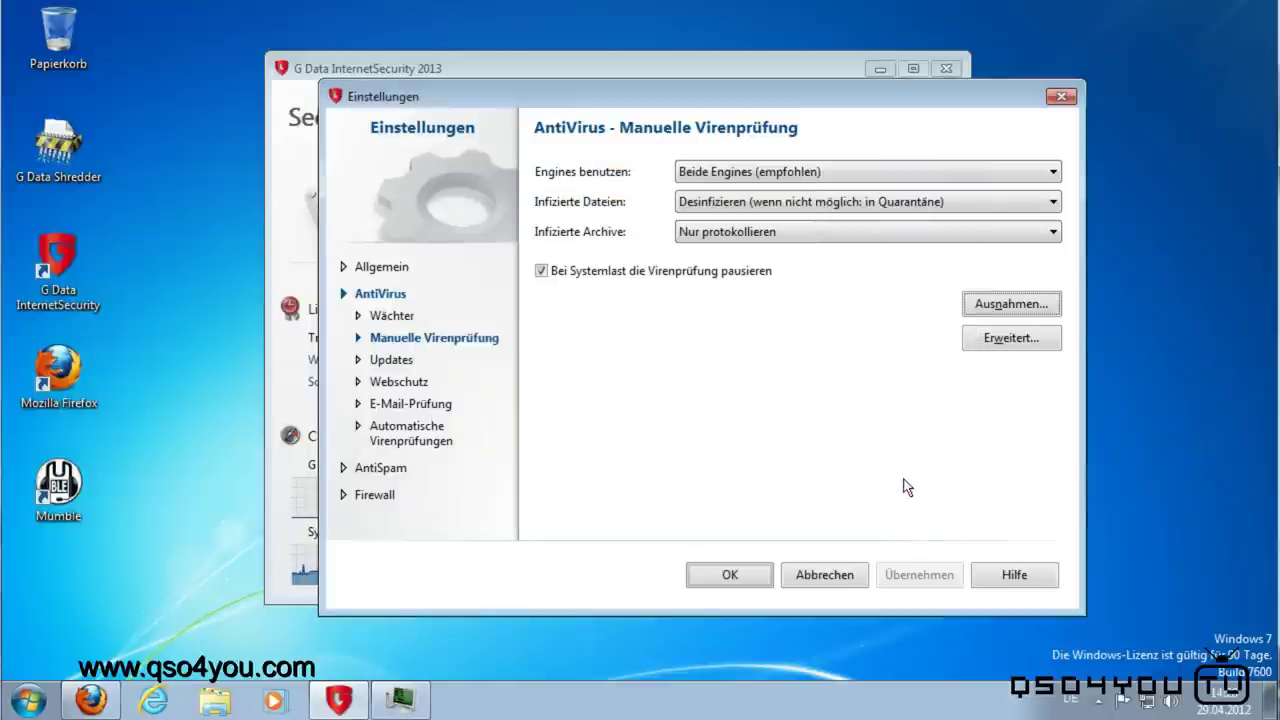
pyautogui.click(986, 338)
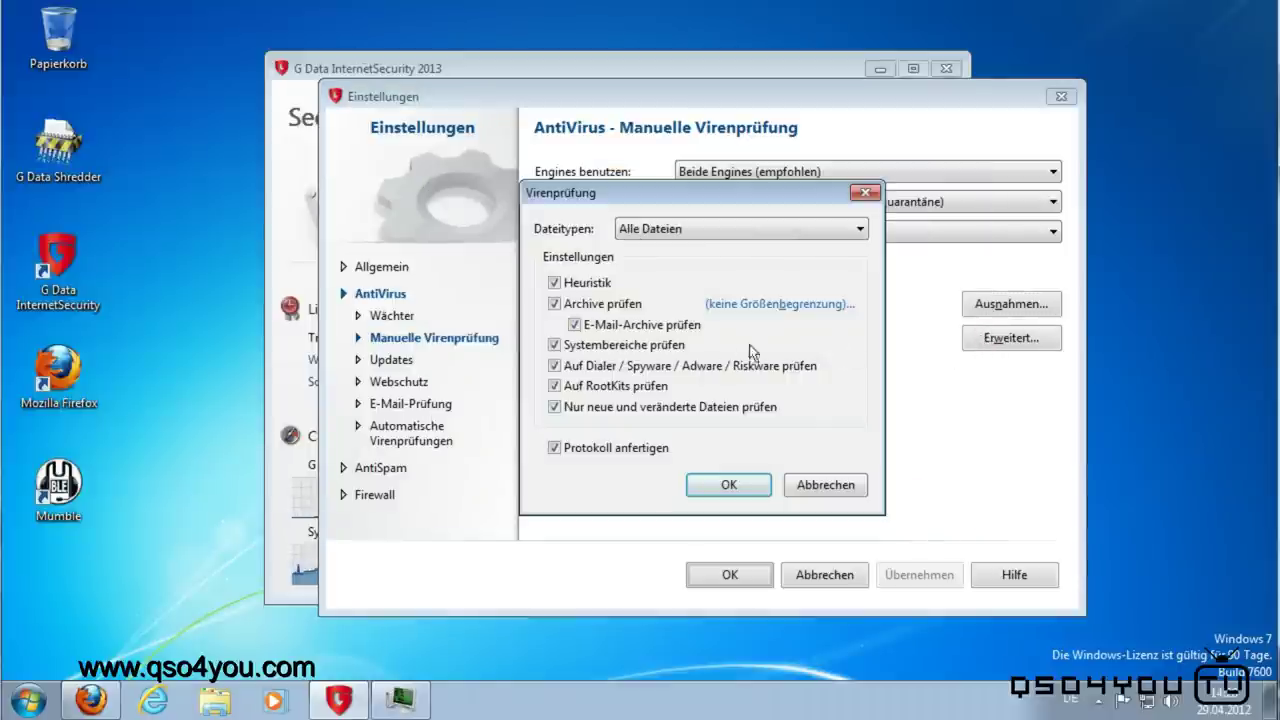
# Step: Leave the Erweitert scan options unchanged with all file types, then show the Updates page
pyautogui.moveTo(645, 192); pyautogui.dragTo(695, 184)
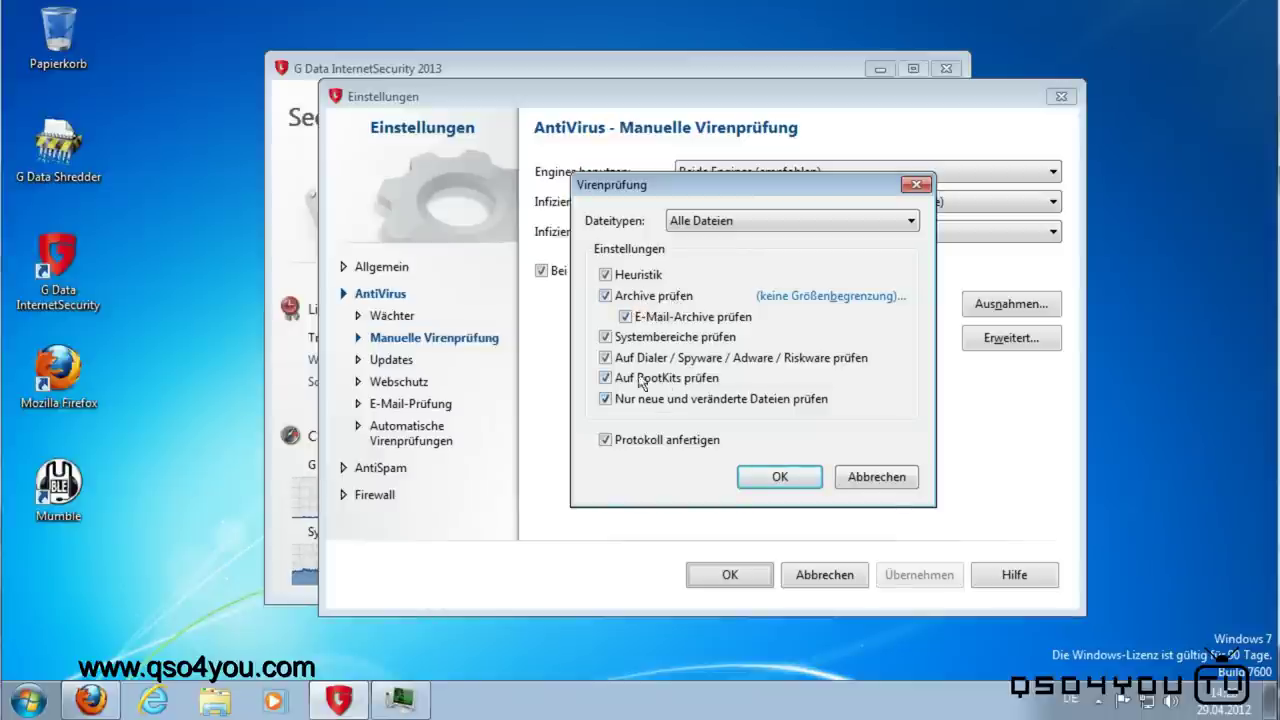
pyautogui.click(605, 398)
pyautogui.click(605, 398)
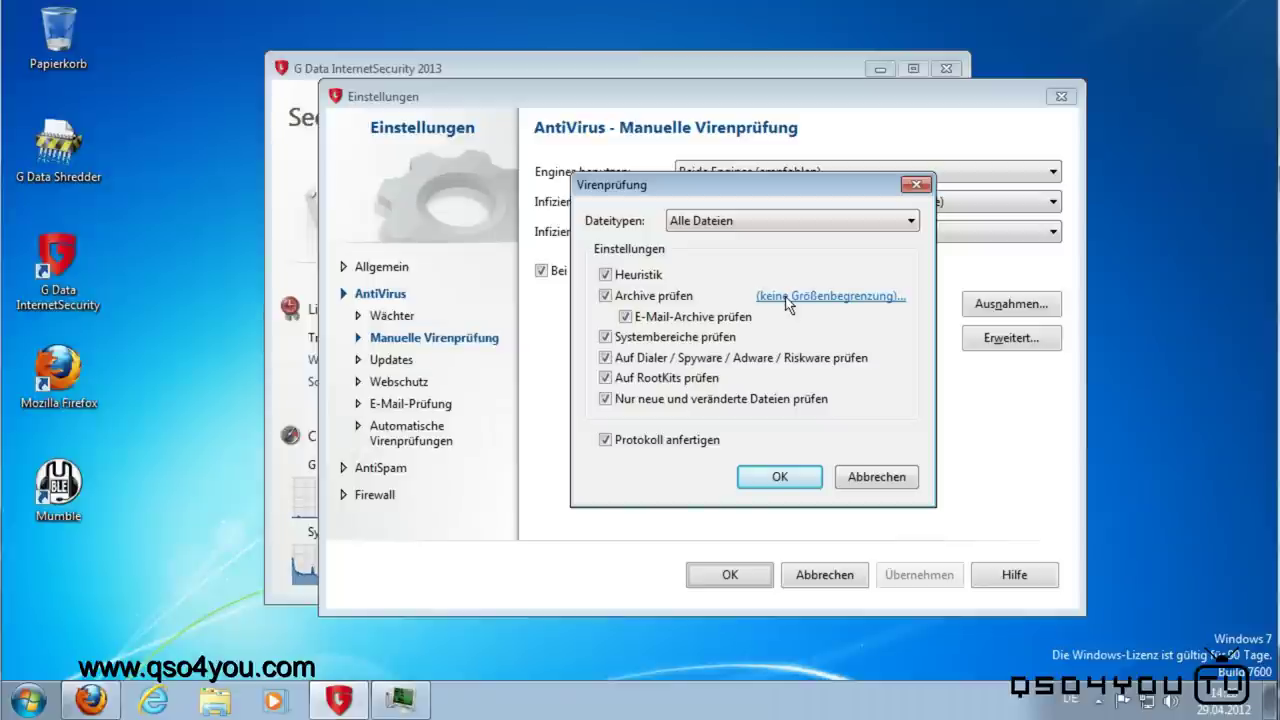
pyautogui.click(756, 222)
pyautogui.click(756, 229)
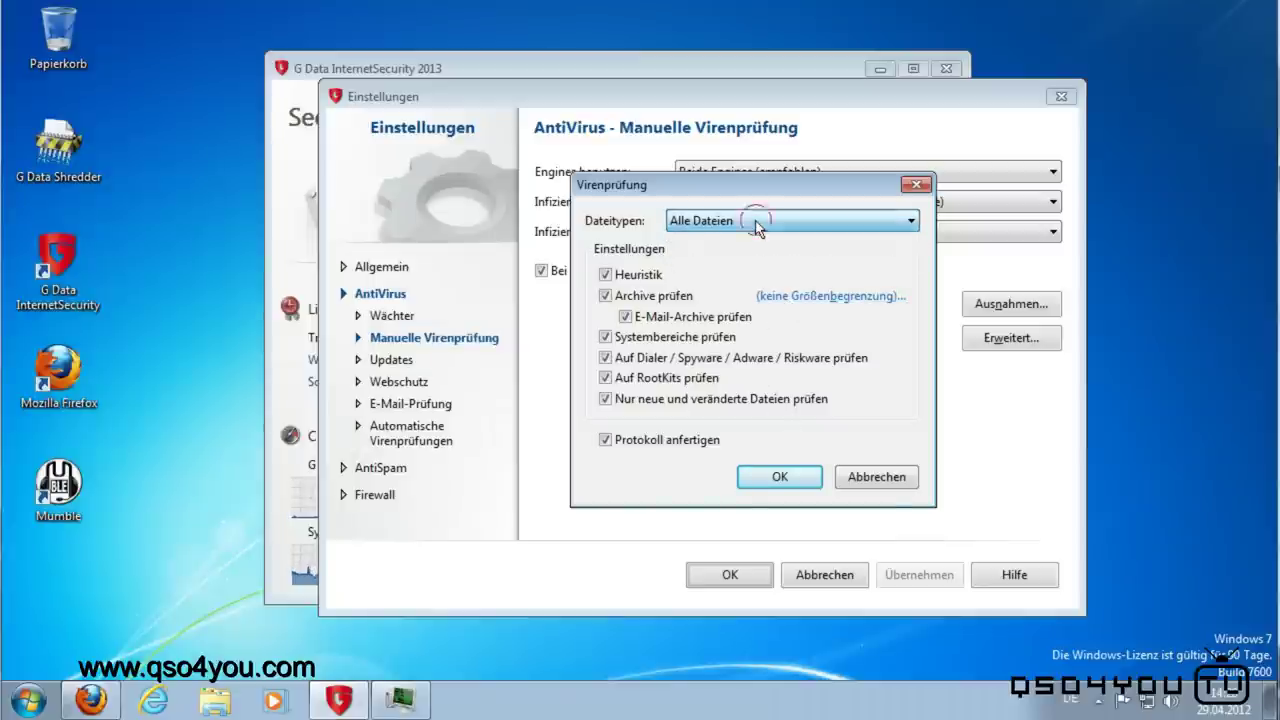
pyautogui.click(877, 479)
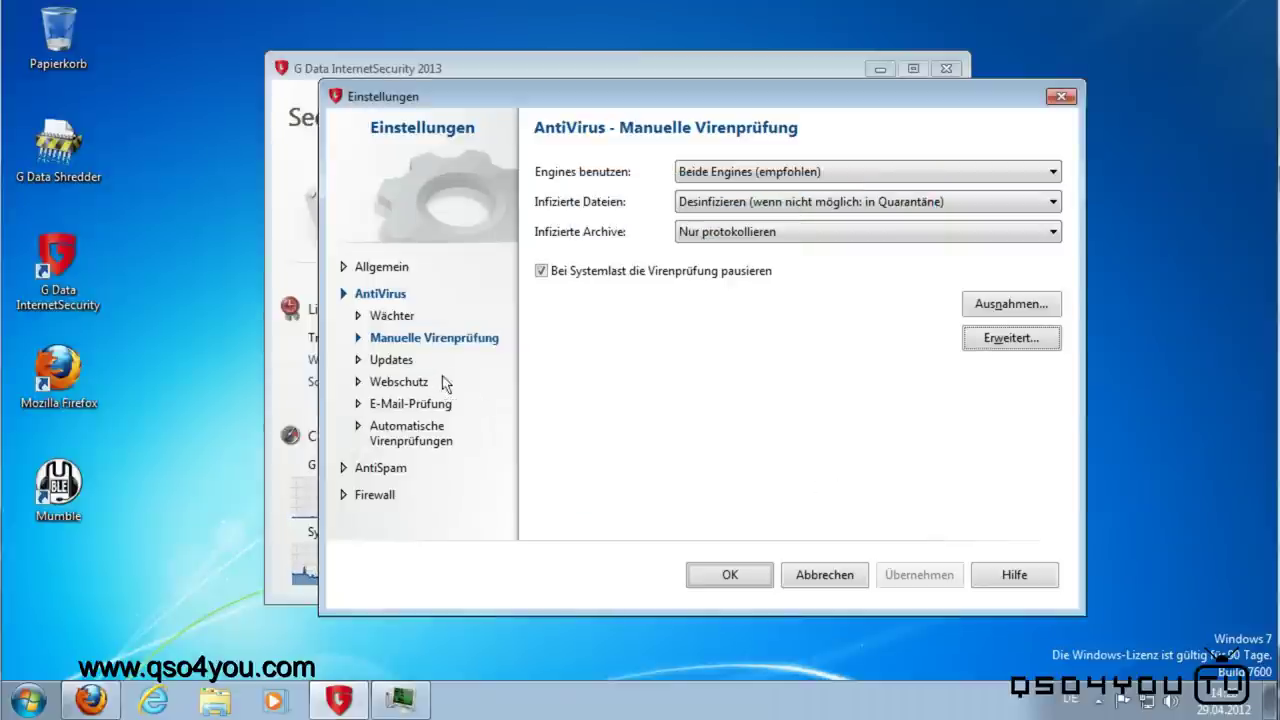
pyautogui.click(390, 362)
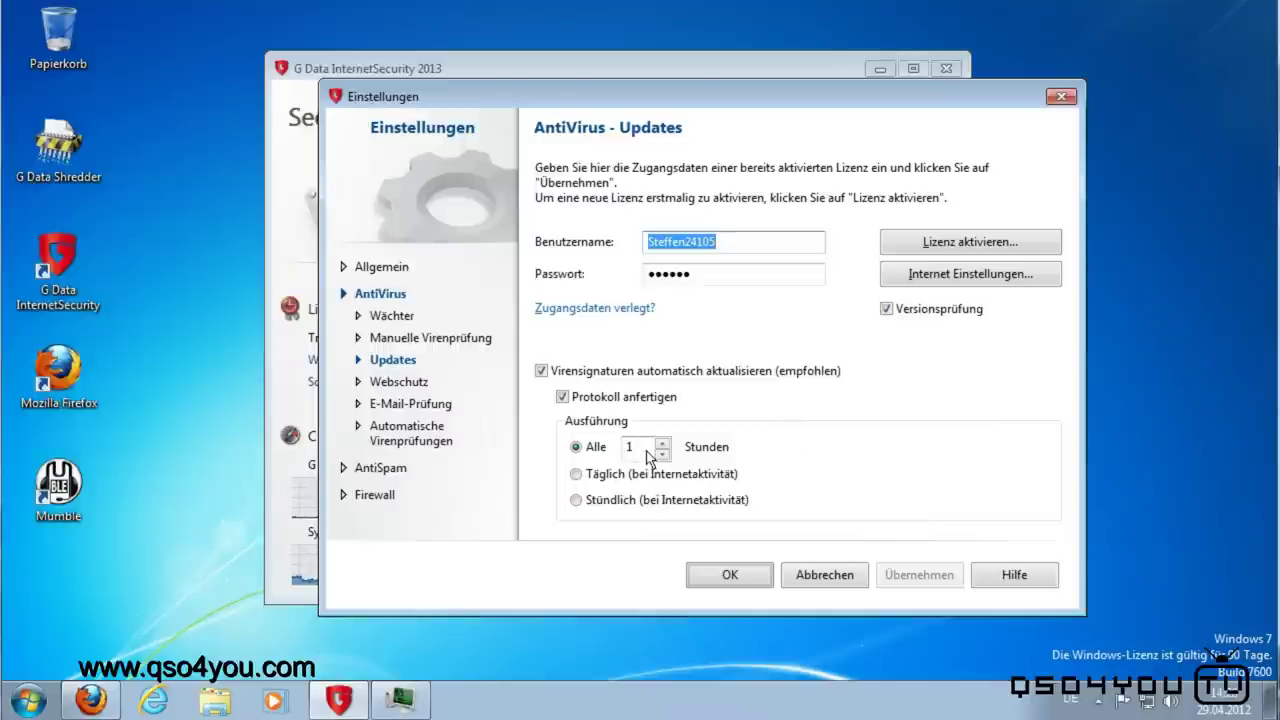
# Step: Inspect the 1-hour update interval, then return to the Webschutz settings page
pyautogui.click(648, 455)
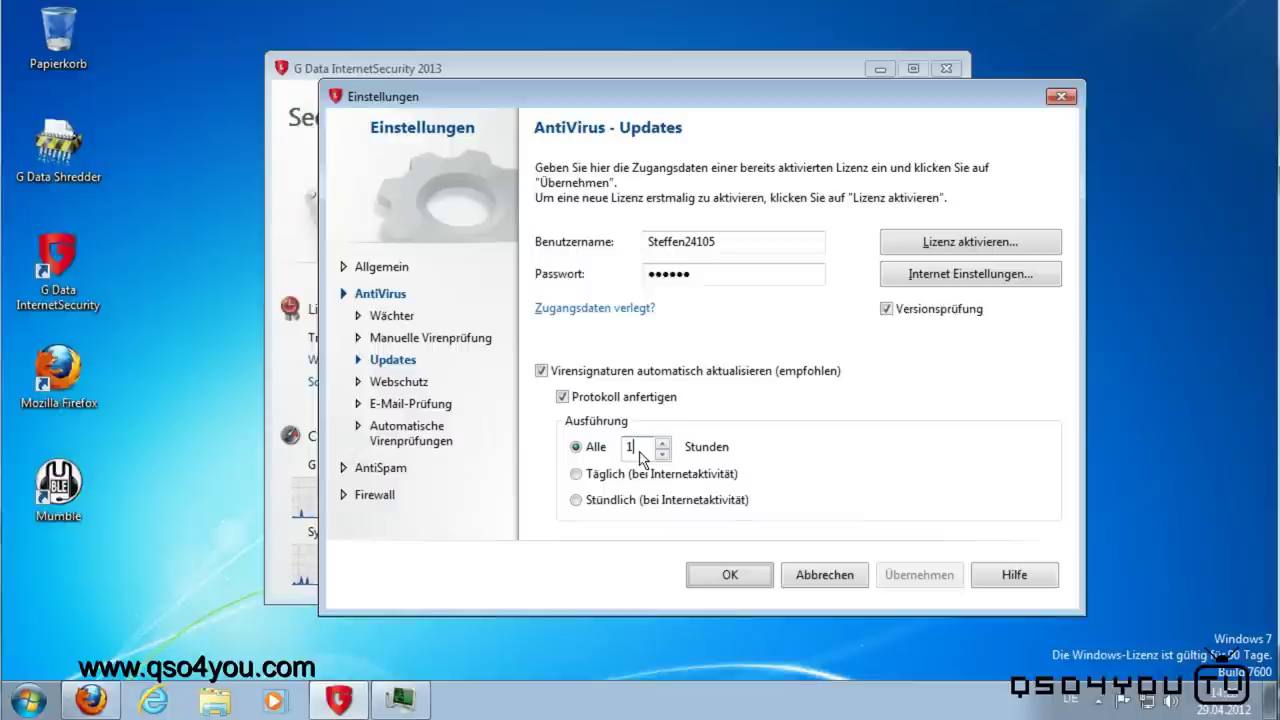
pyautogui.click(639, 451)
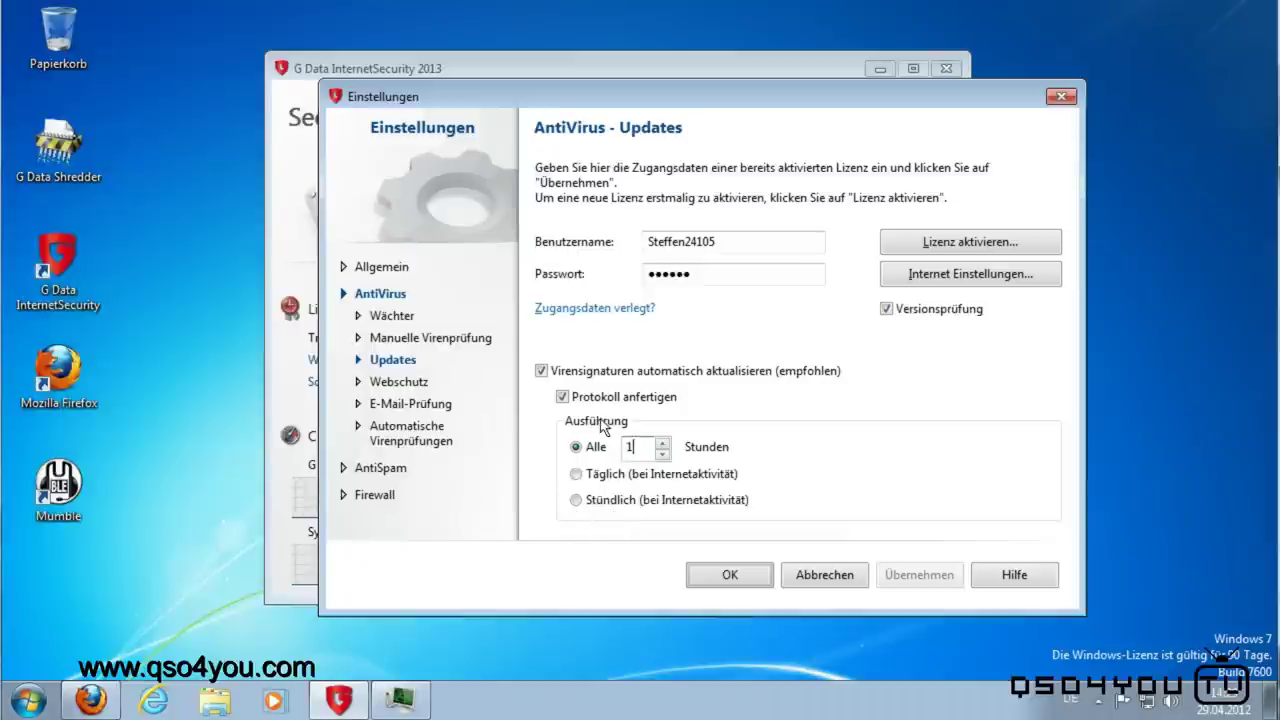
pyautogui.click(390, 385)
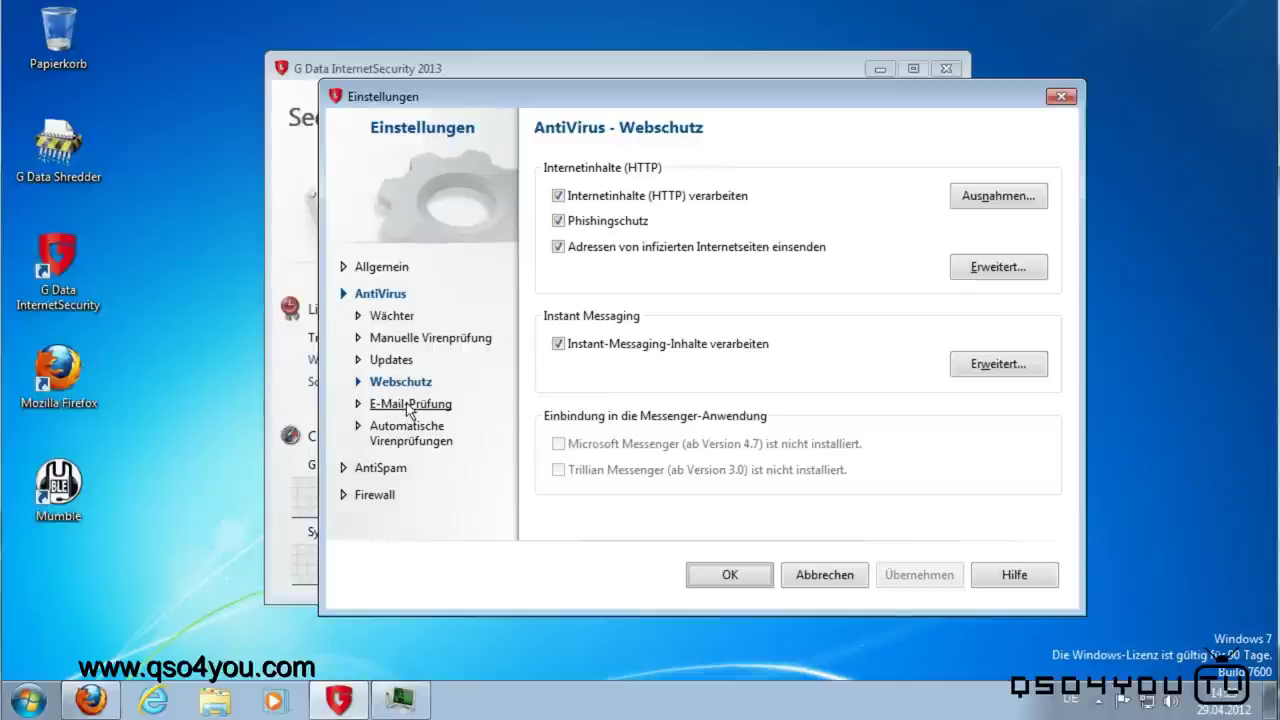
# Step: Look at the E-Mail-Prüfung page, then the Automatische Virenprüfungen page with idle scanning enabled
pyautogui.click(409, 405)
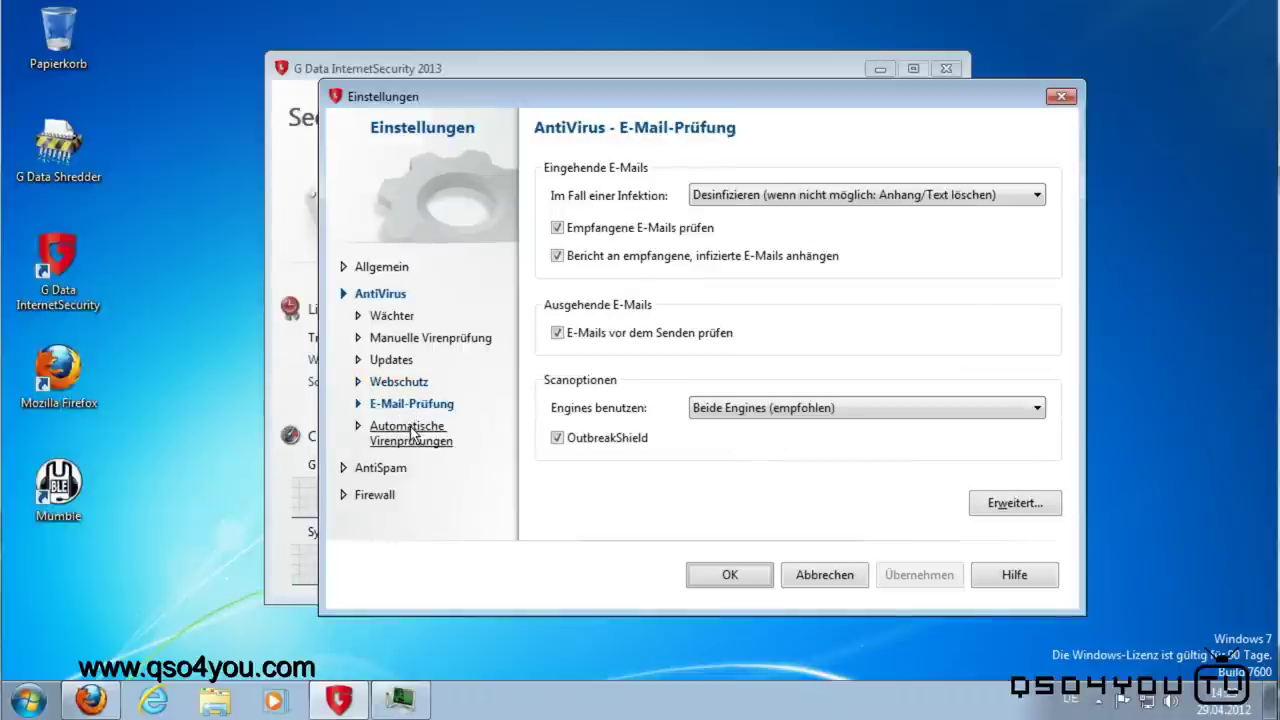
pyautogui.click(414, 433)
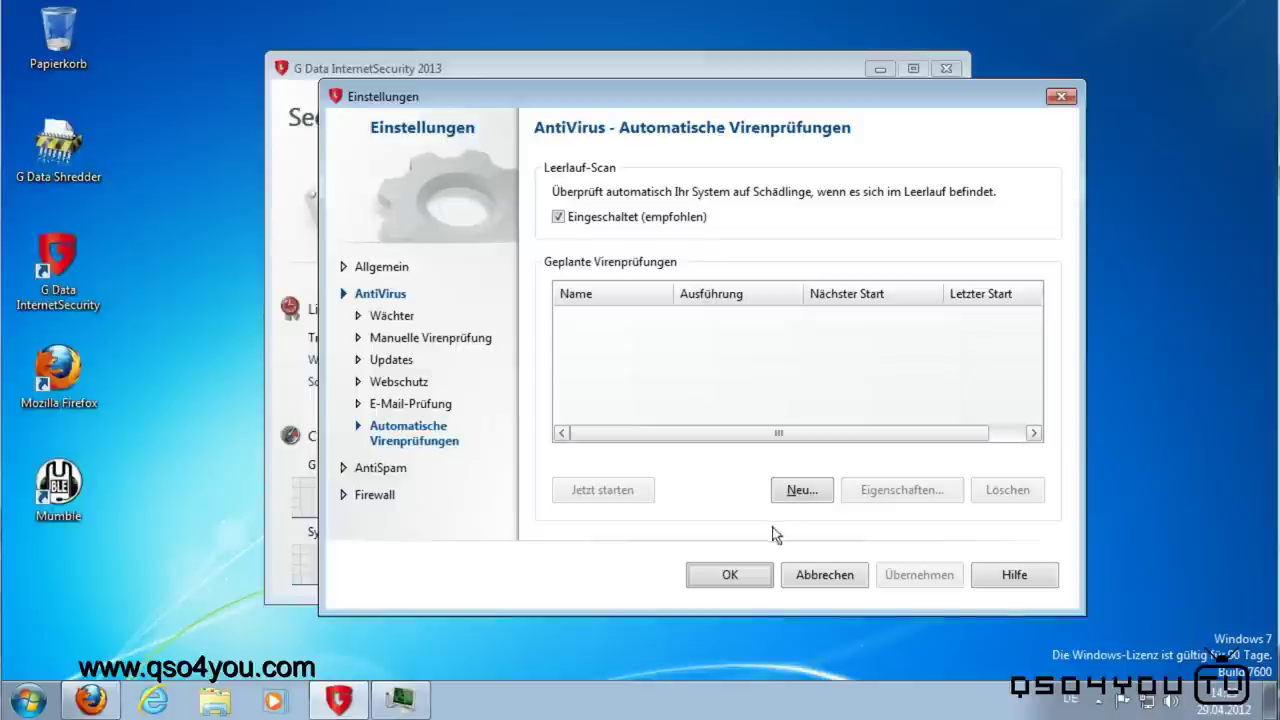
# Step: Start a new scheduled scan but cancel it, reposition the settings window, and go to AntiSpam
pyautogui.click(788, 488)
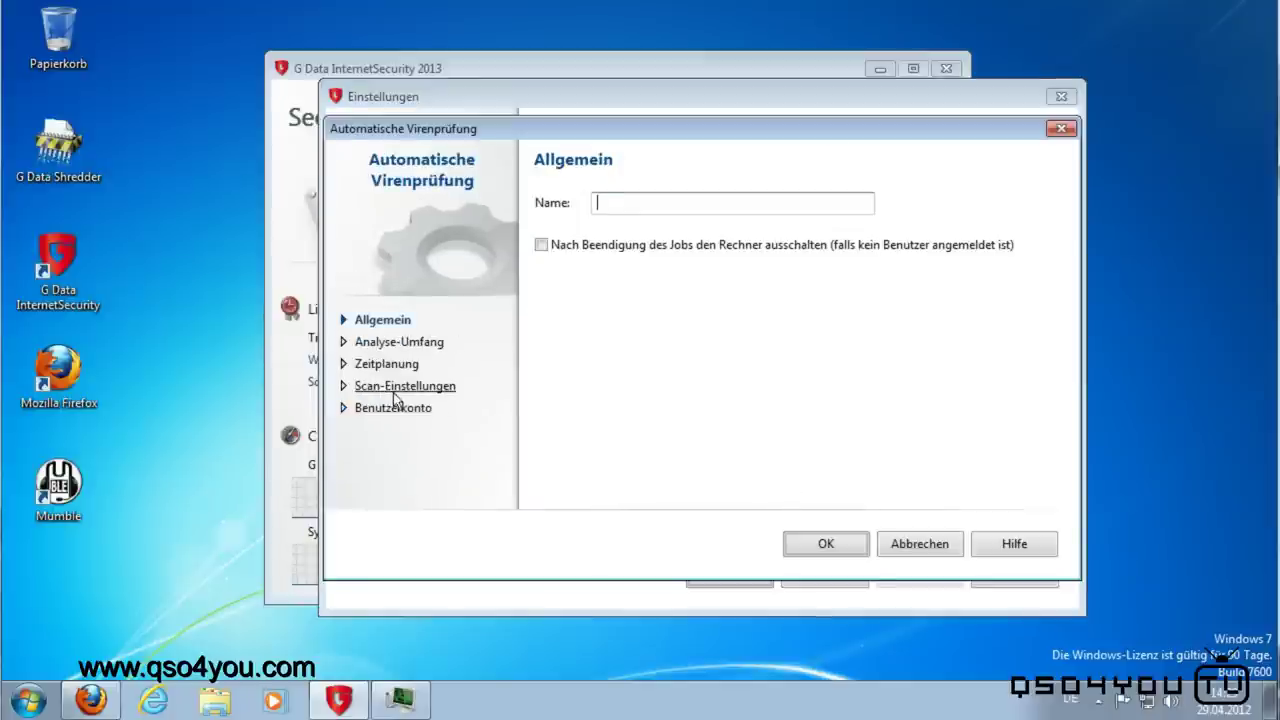
pyautogui.click(940, 547)
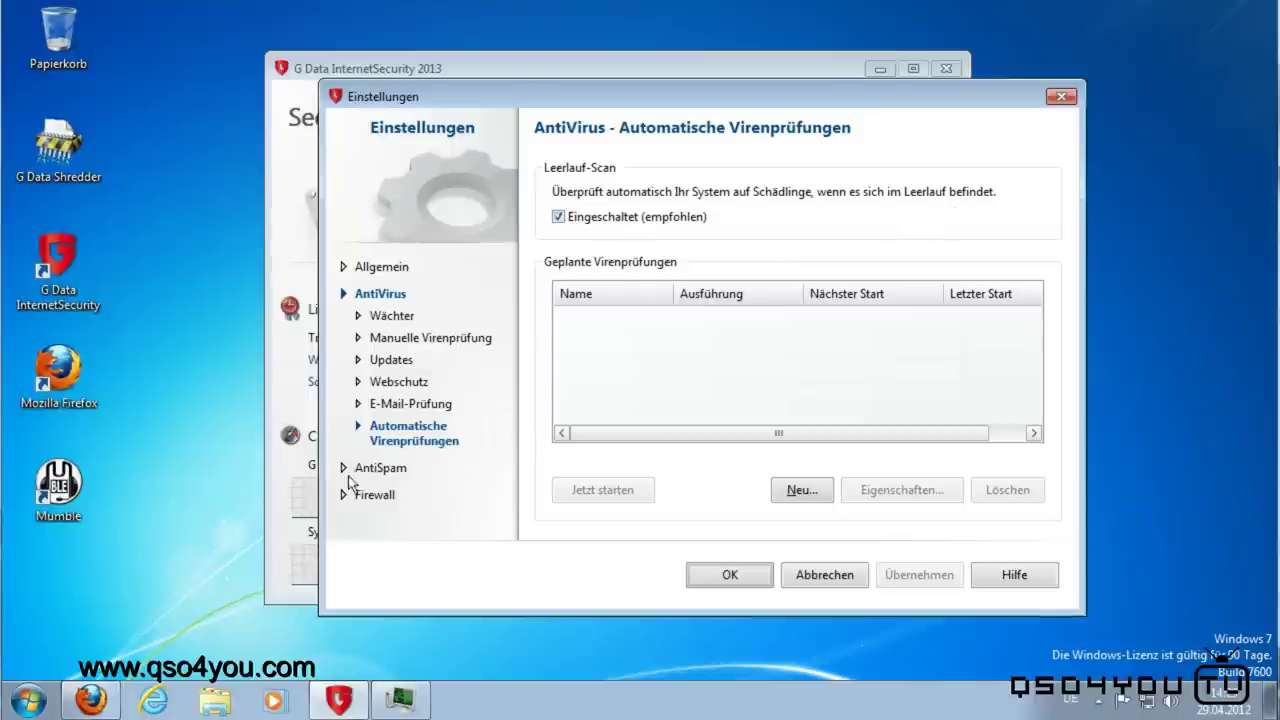
pyautogui.moveTo(688, 99); pyautogui.dragTo(497, 312)
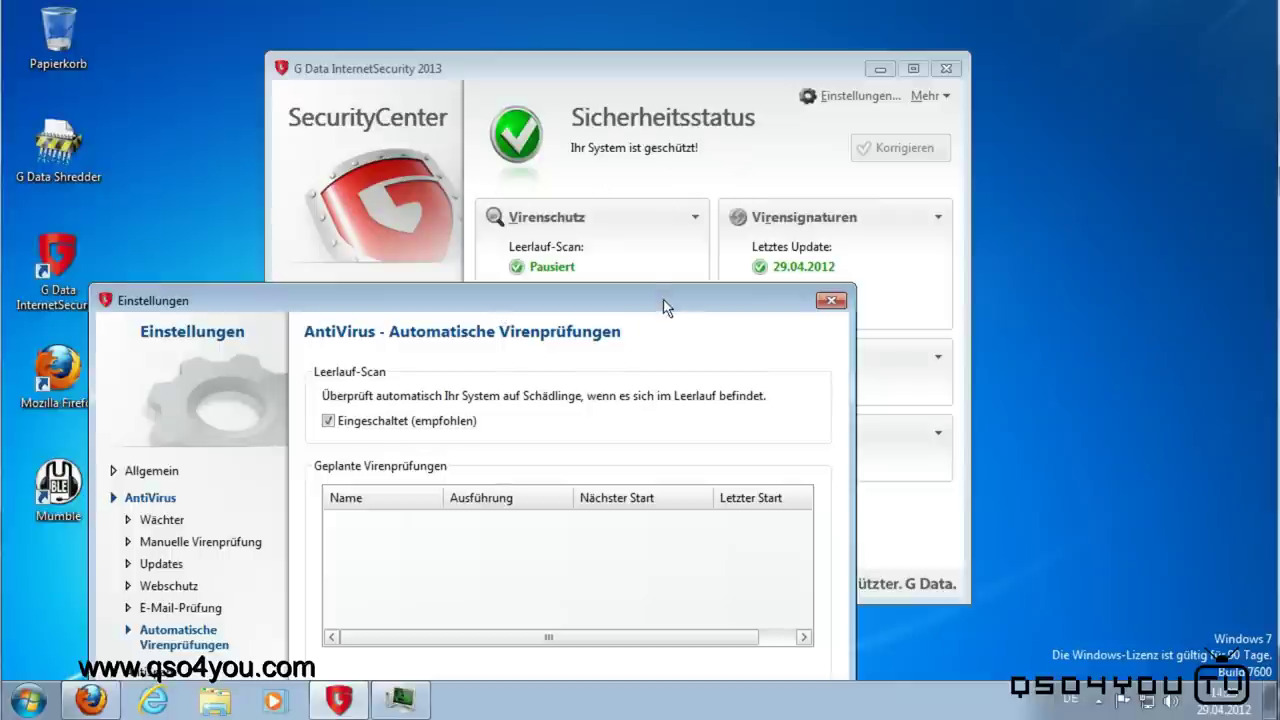
pyautogui.moveTo(663, 306); pyautogui.dragTo(836, 116)
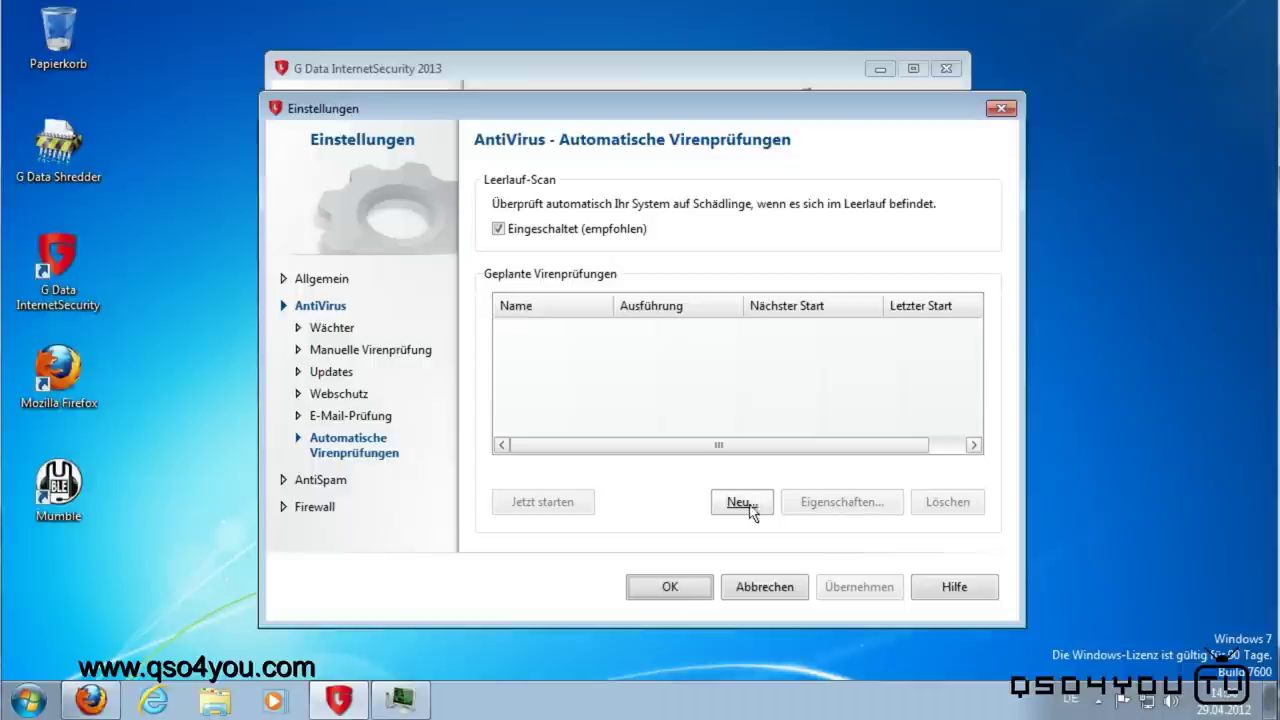
pyautogui.click(285, 484)
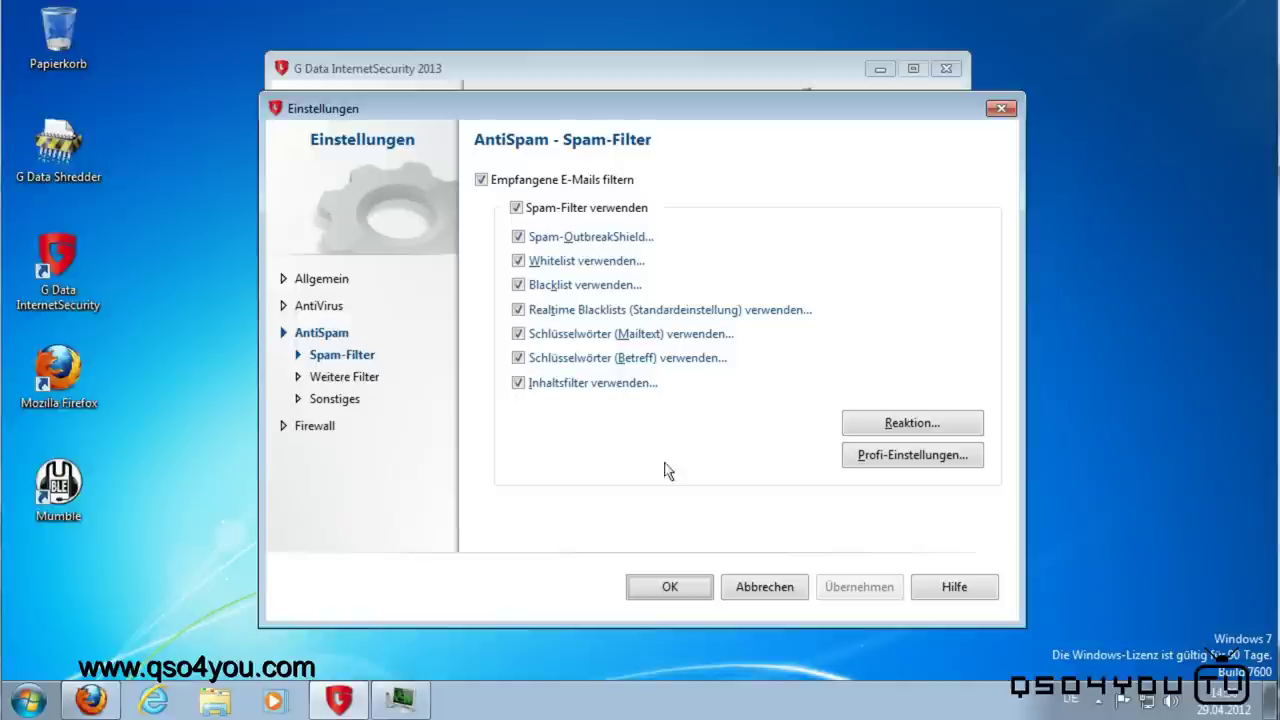
# Step: Review the spam reaction and expert spam-filter settings, closing each without changes
pyautogui.click(868, 424)
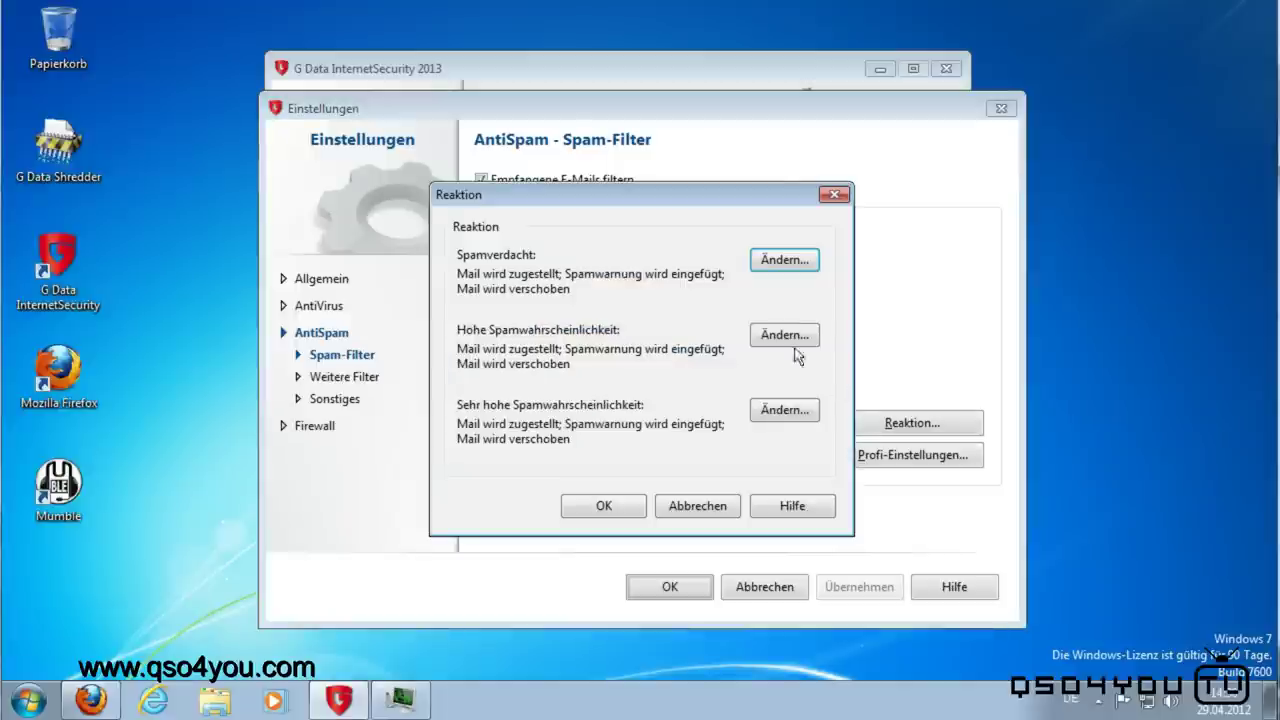
pyautogui.click(772, 264)
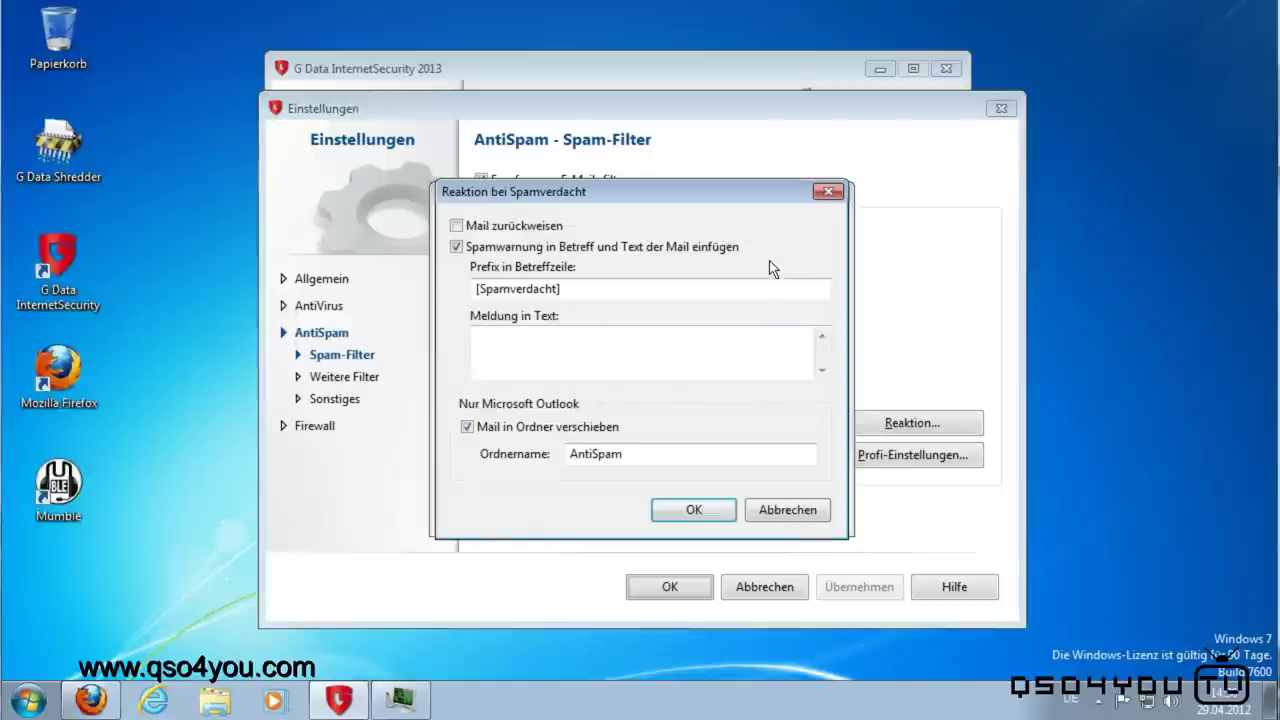
pyautogui.click(768, 512)
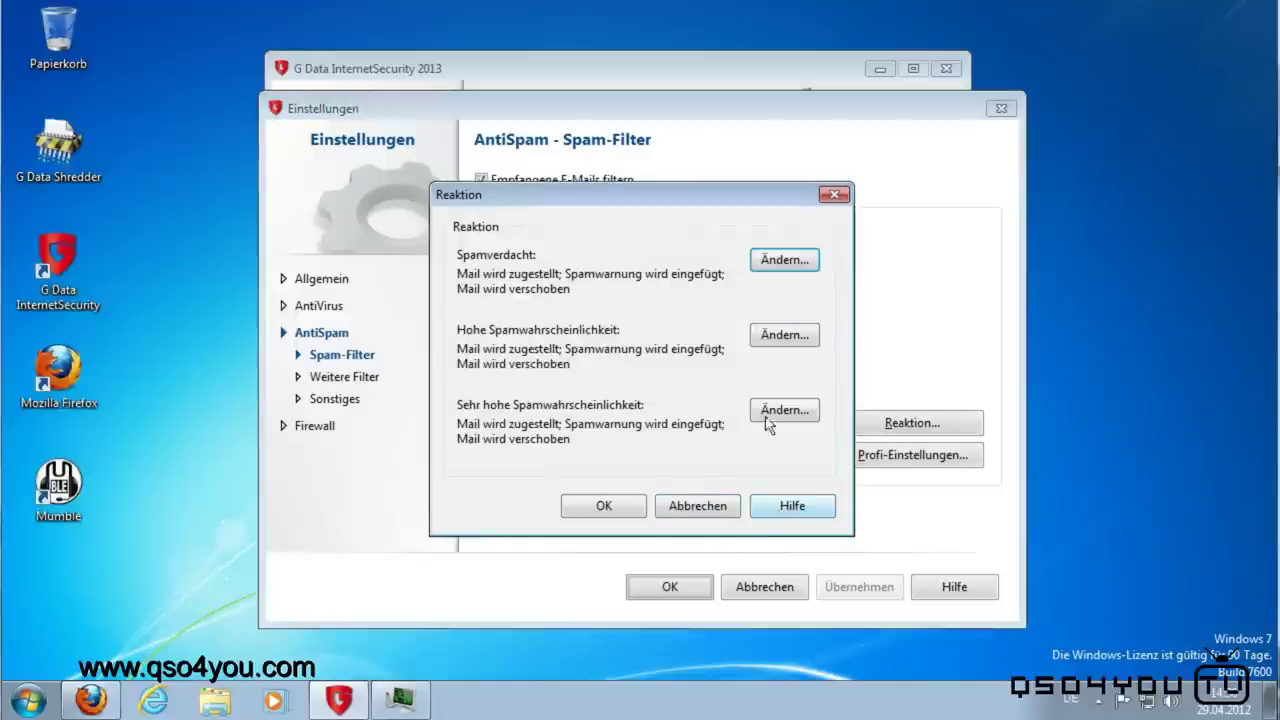
pyautogui.click(780, 343)
pyautogui.click(805, 514)
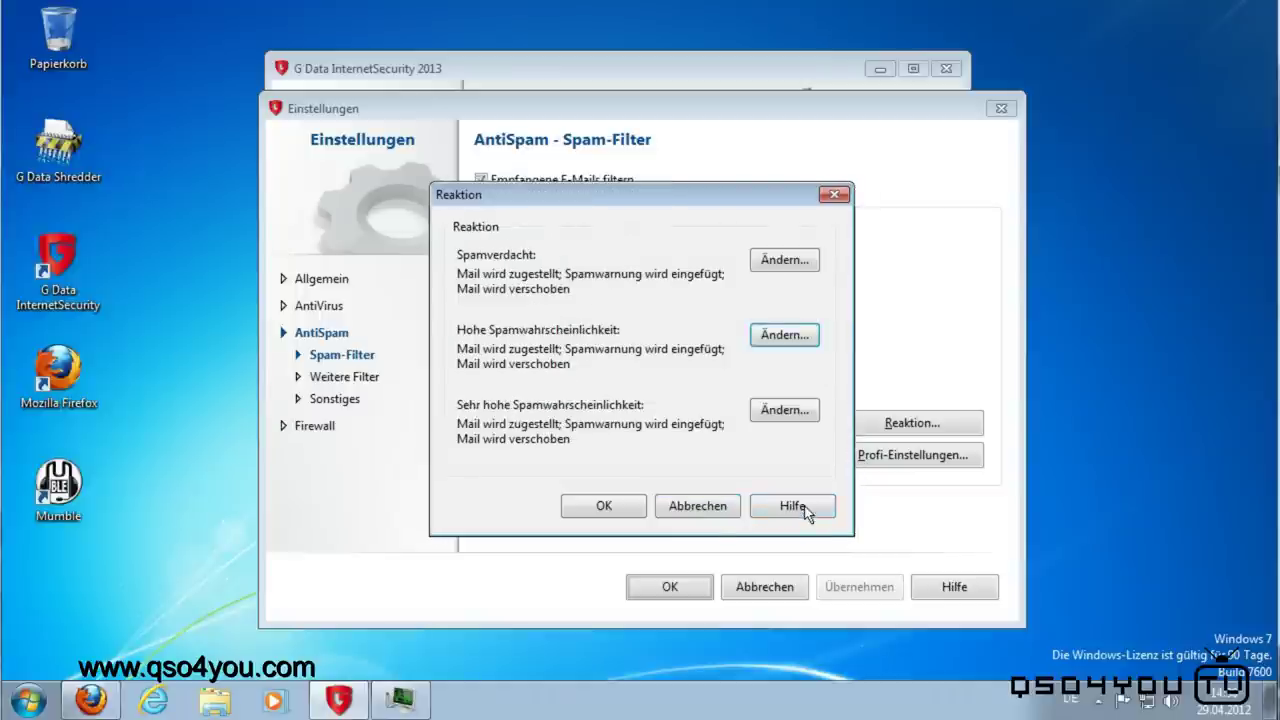
pyautogui.click(700, 508)
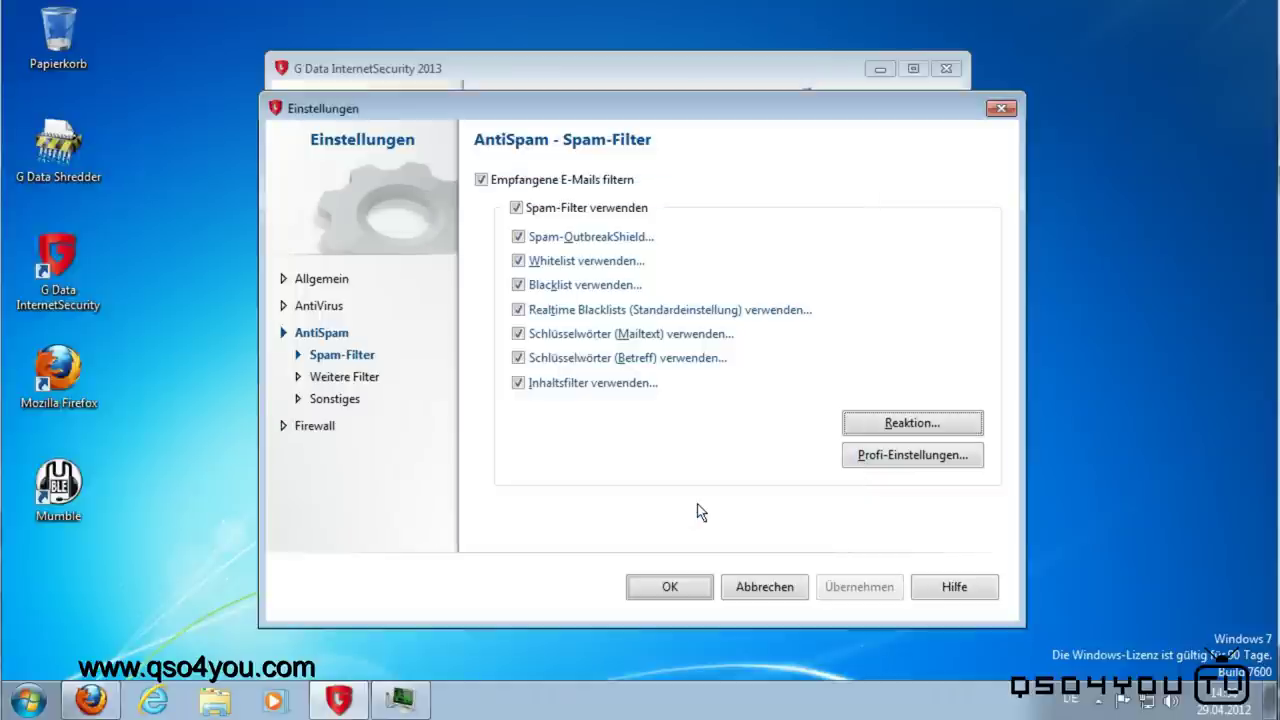
pyautogui.click(857, 462)
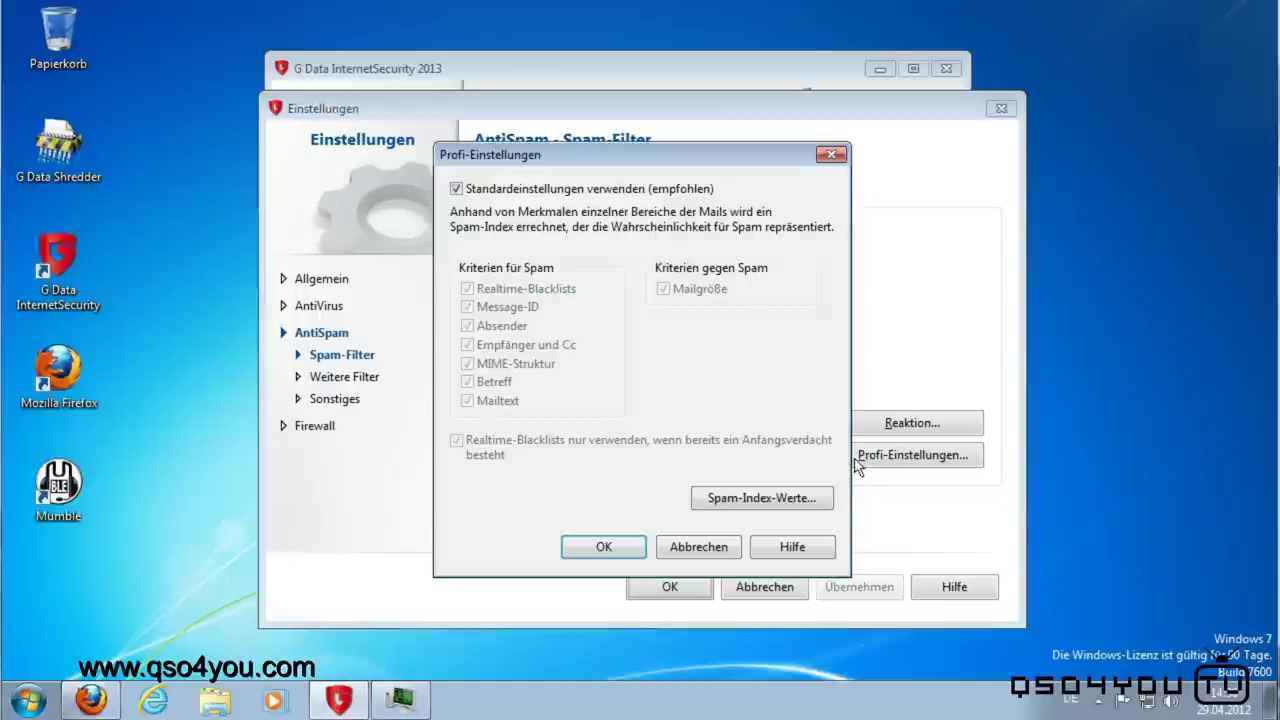
pyautogui.click(692, 548)
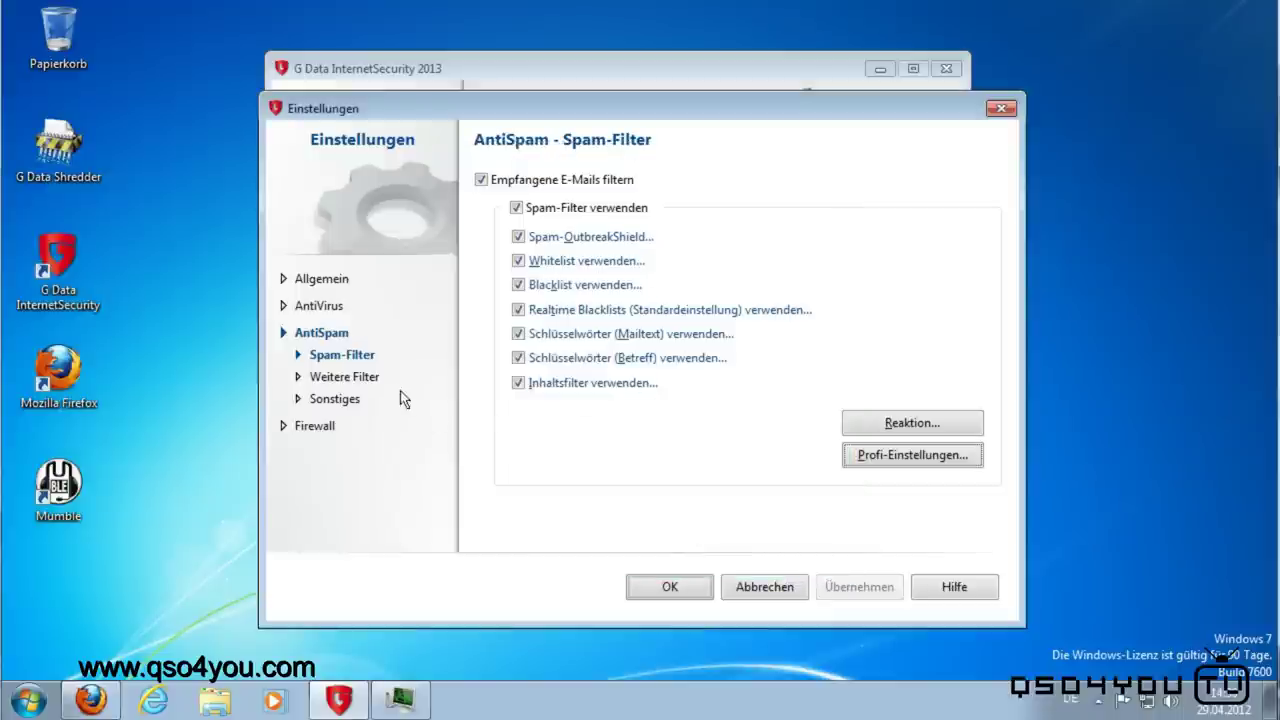
# Step: View Weitere Filter, then Sonstiges with the Postmaster replacement mail for rejected messages
pyautogui.click(337, 382)
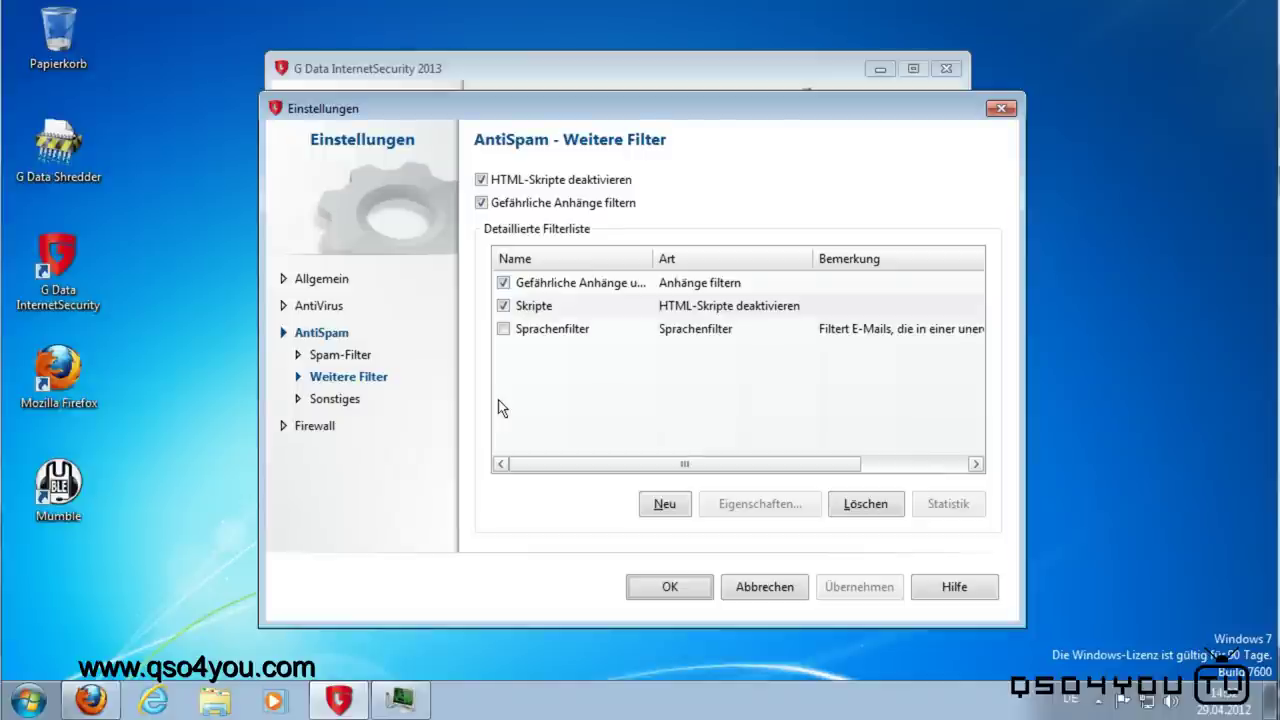
pyautogui.click(332, 402)
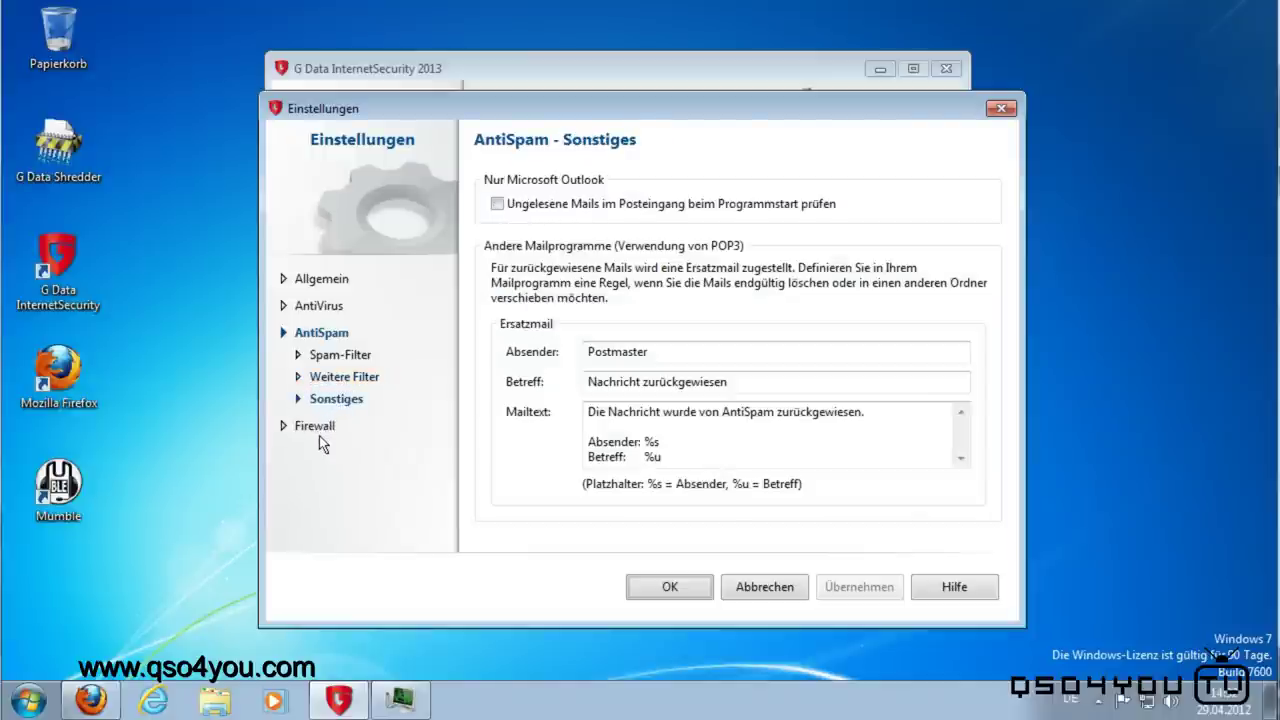
# Step: Show the Firewall - Automatik page with Autopilot at Normale Sicherheit
pyautogui.click(289, 428)
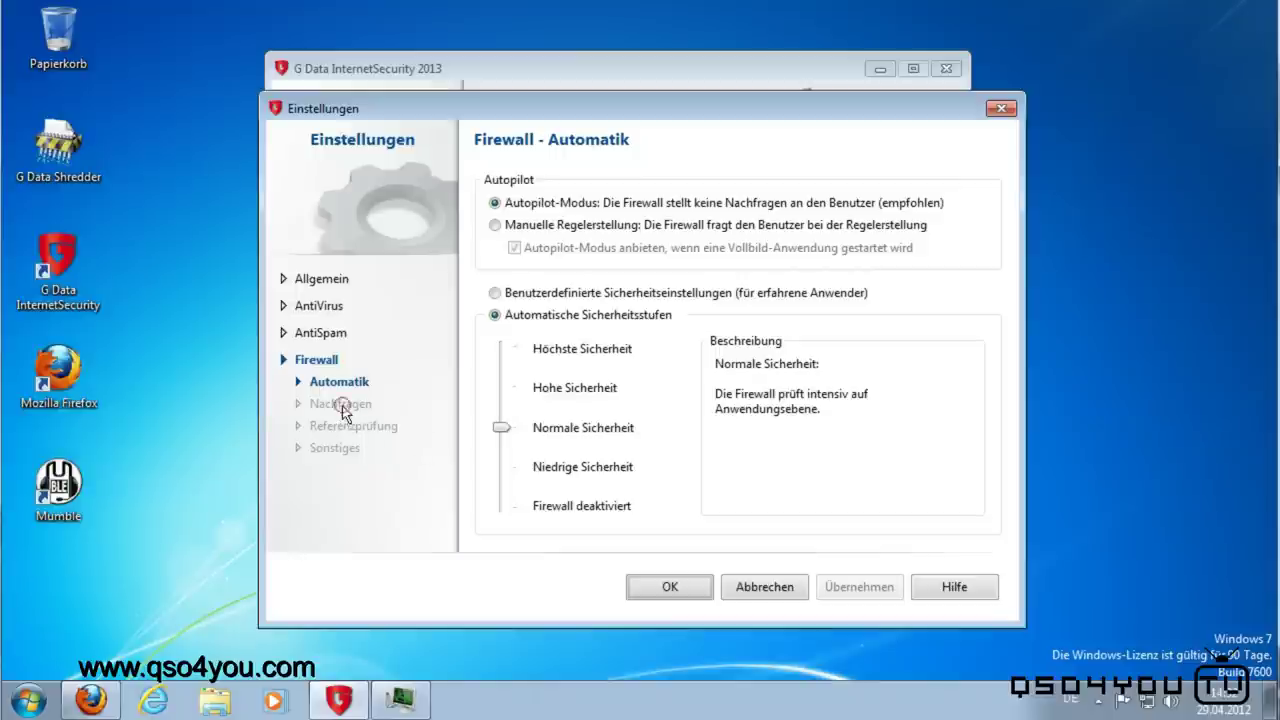
# Step: Try manual rule creation and the Höchste Sicherheit firewall level, applying each
pyautogui.click(494, 225)
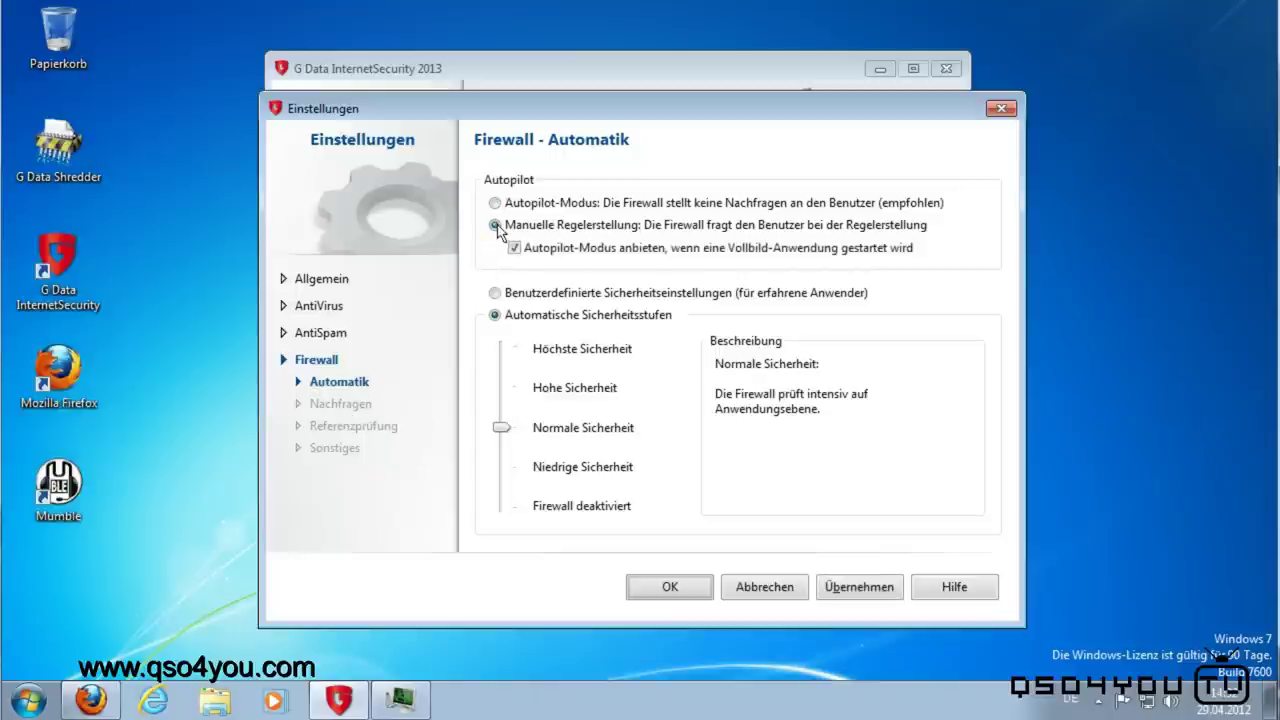
pyautogui.click(863, 590)
pyautogui.moveTo(500, 428); pyautogui.dragTo(503, 350)
pyautogui.click(859, 587)
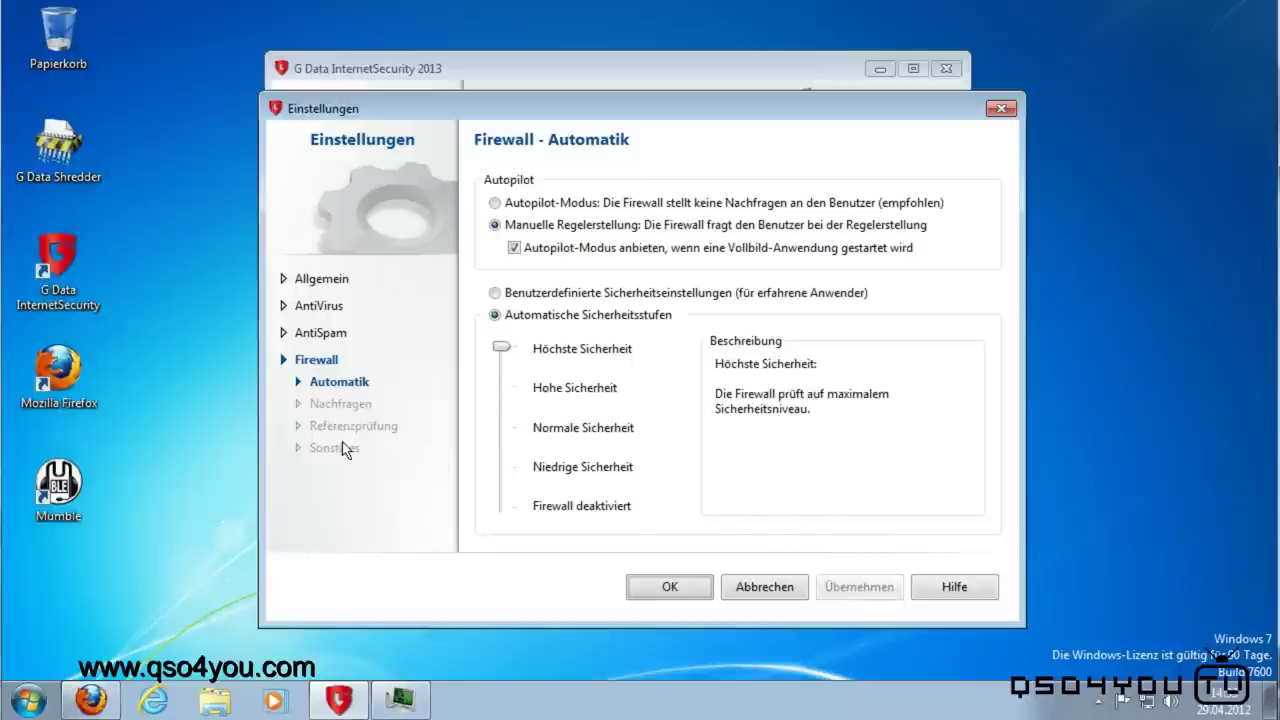
# Step: Restore Autopilot with Normale Sicherheit, apply, and close the settings with OK
pyautogui.click(494, 203)
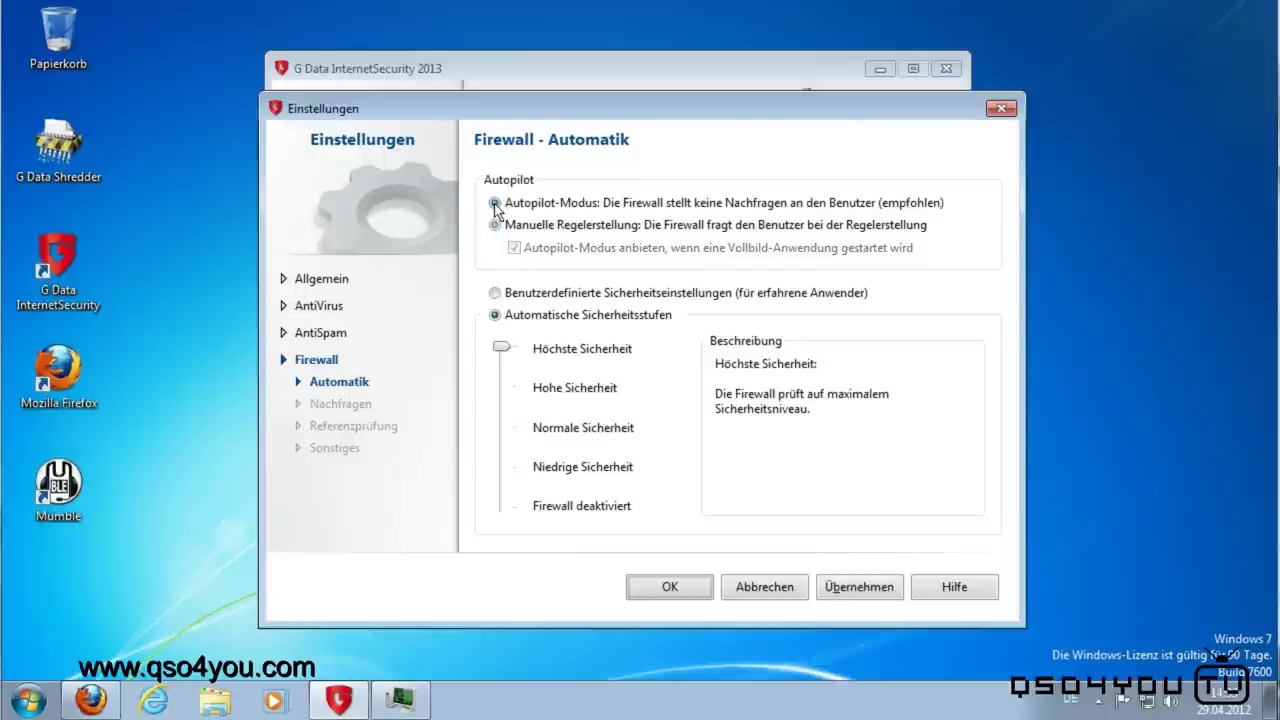
pyautogui.click(500, 429)
pyautogui.click(862, 586)
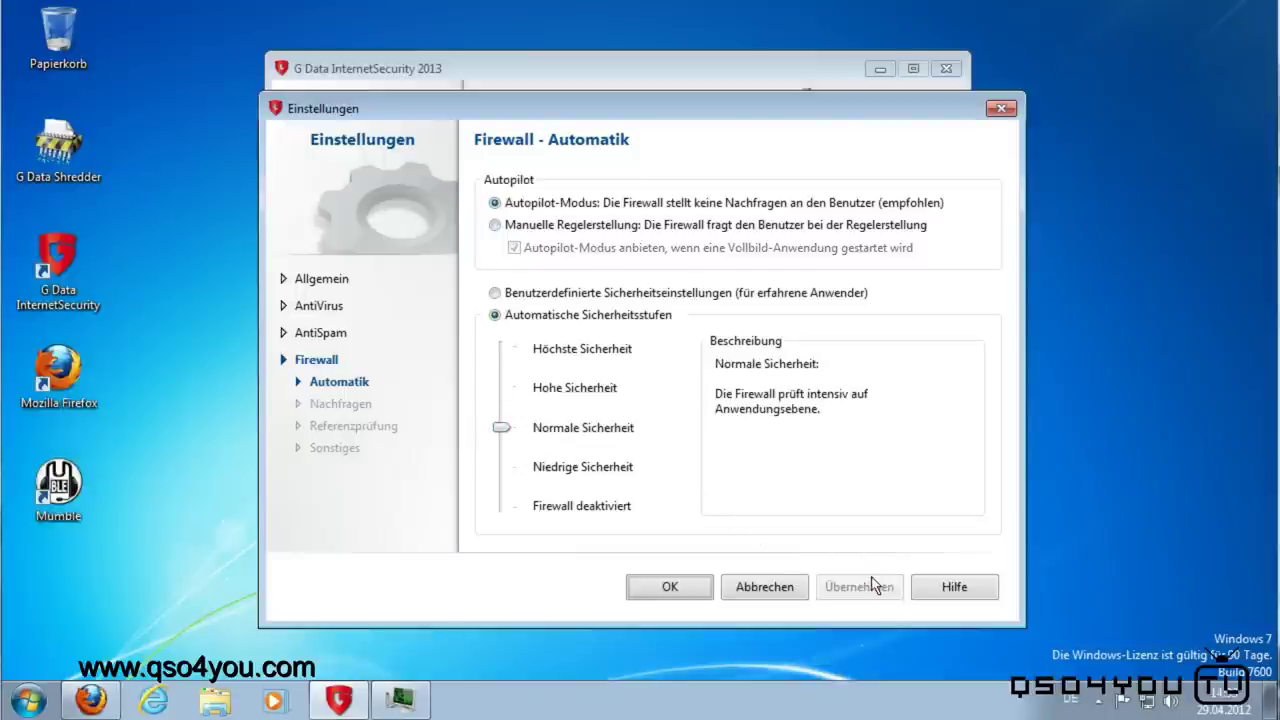
pyautogui.click(667, 588)
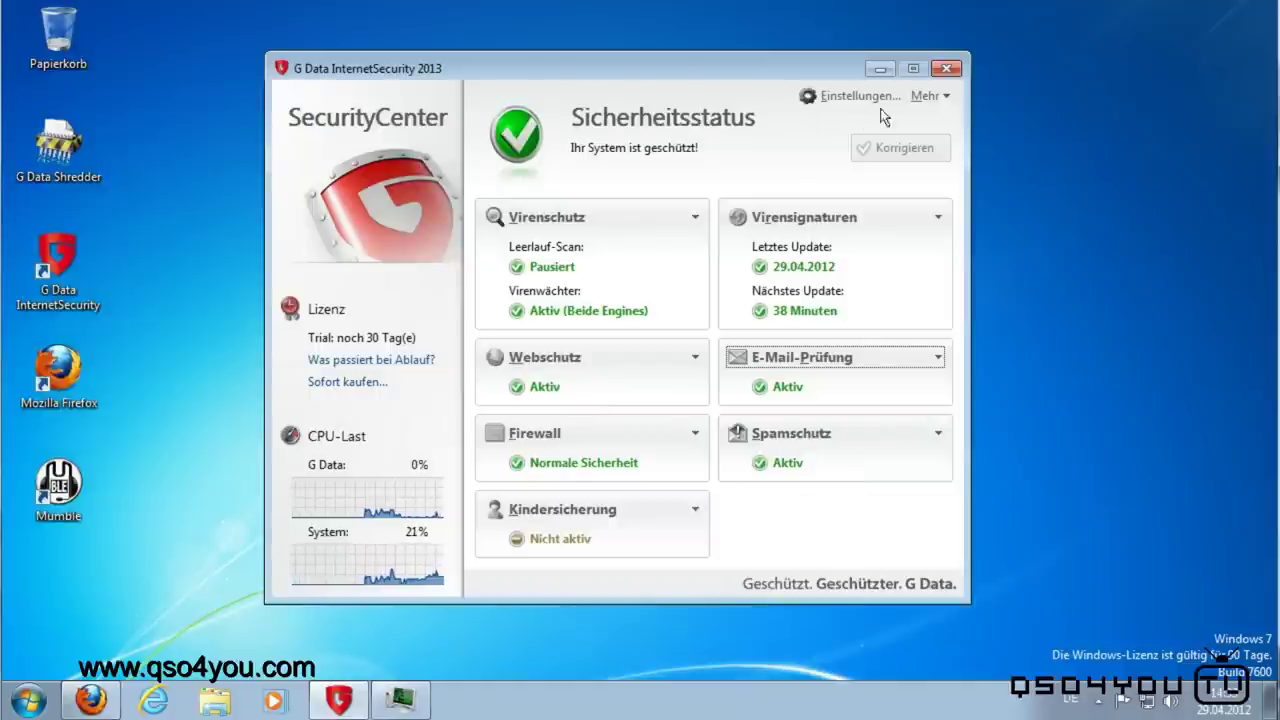
# Step: Start BootCD creation from Mehr, skip the signature update, and acknowledge that no CD burner exists
pyautogui.click(935, 97)
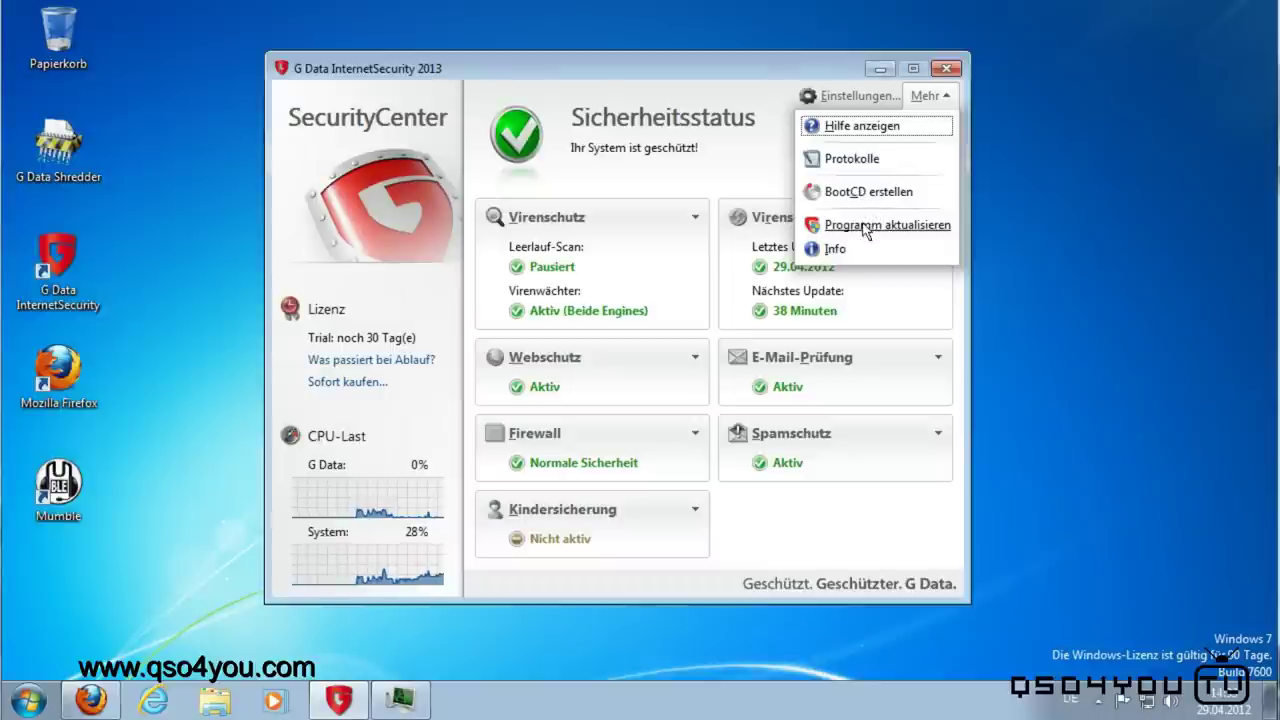
pyautogui.click(846, 200)
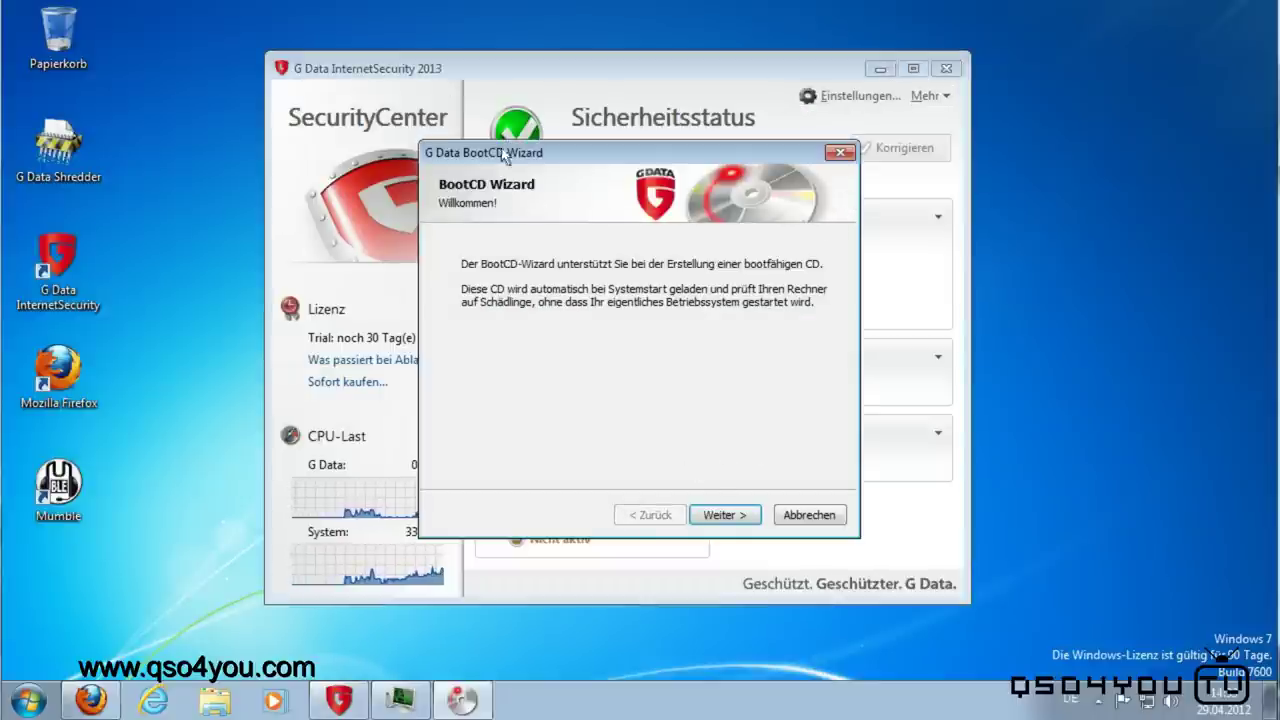
pyautogui.click(733, 519)
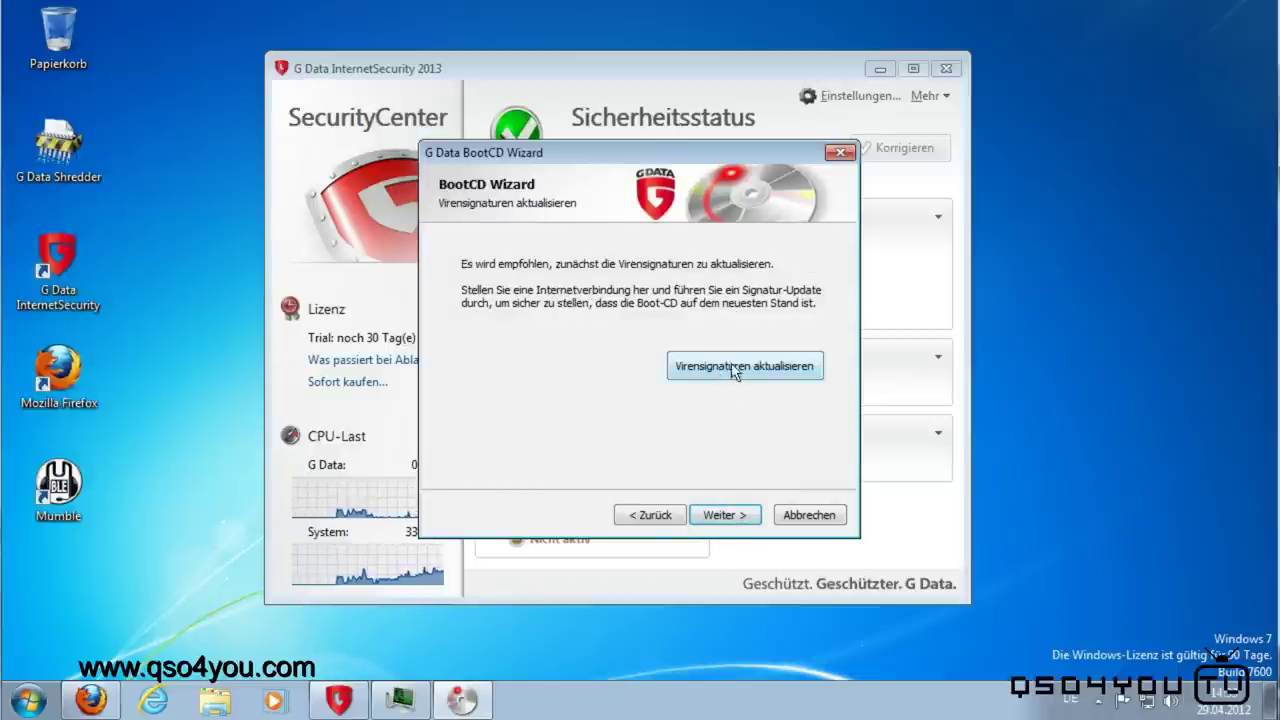
pyautogui.moveTo(757, 155); pyautogui.dragTo(729, 168)
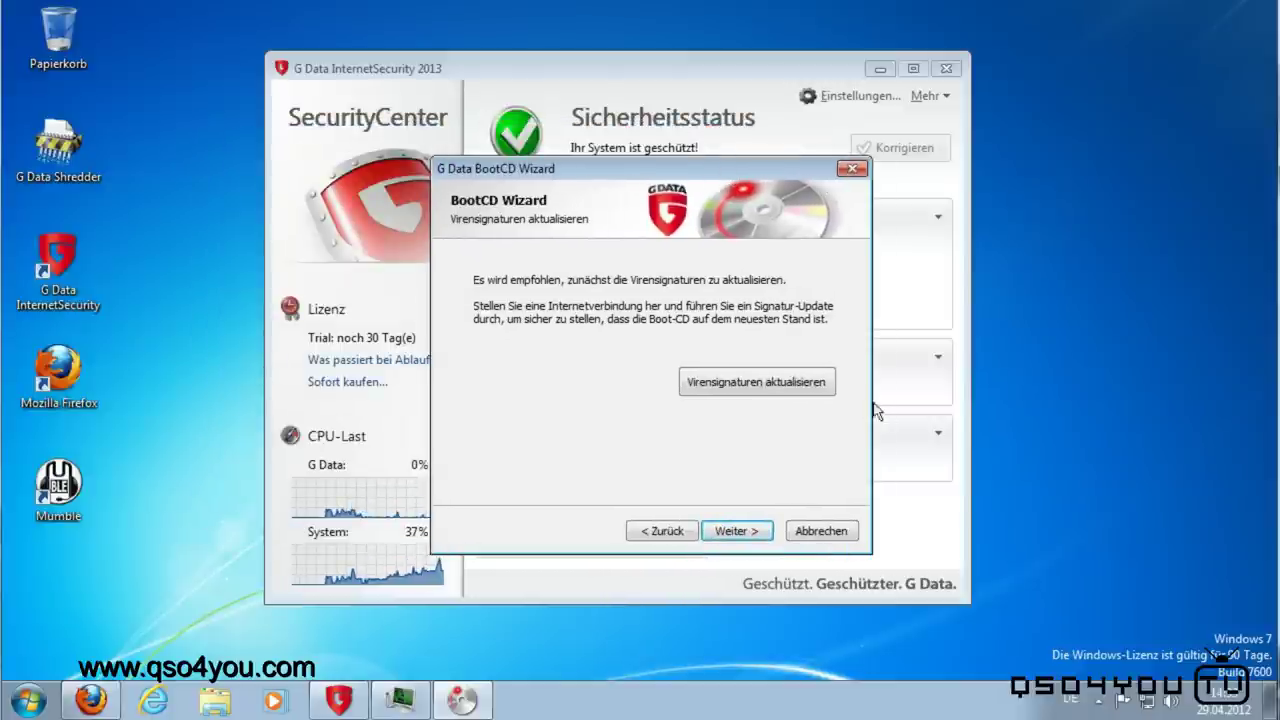
pyautogui.click(735, 531)
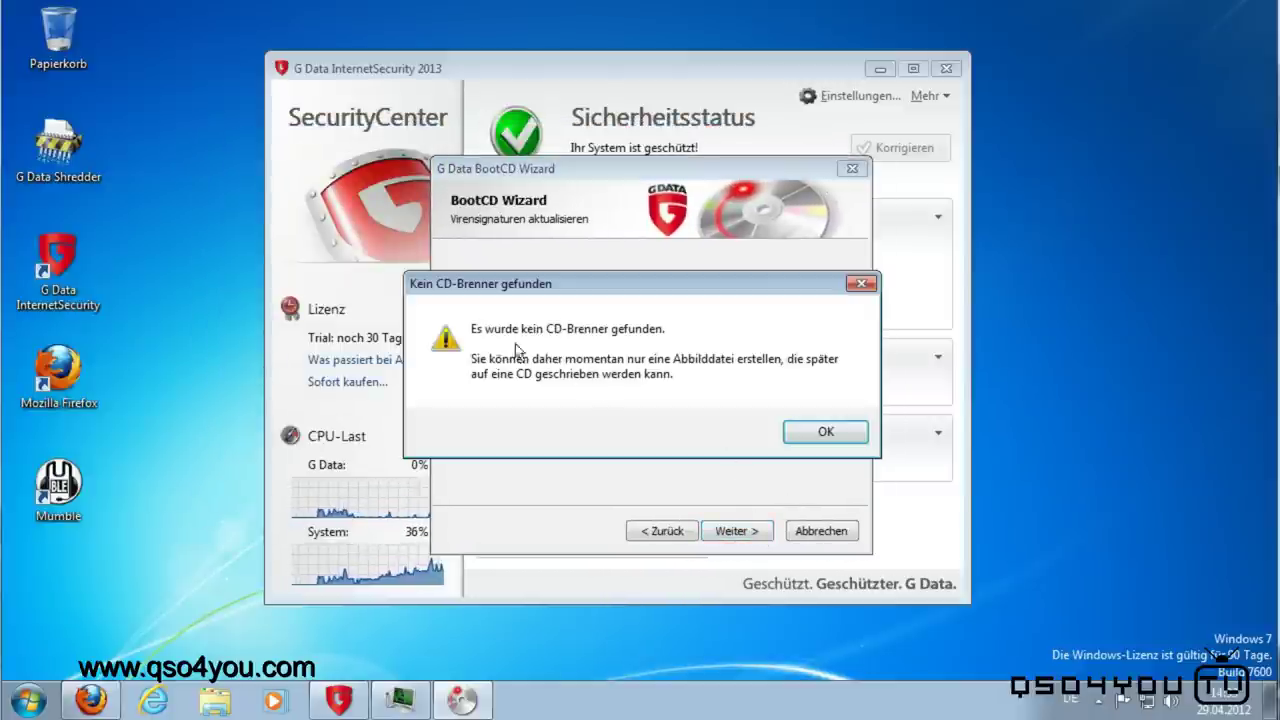
pyautogui.click(850, 438)
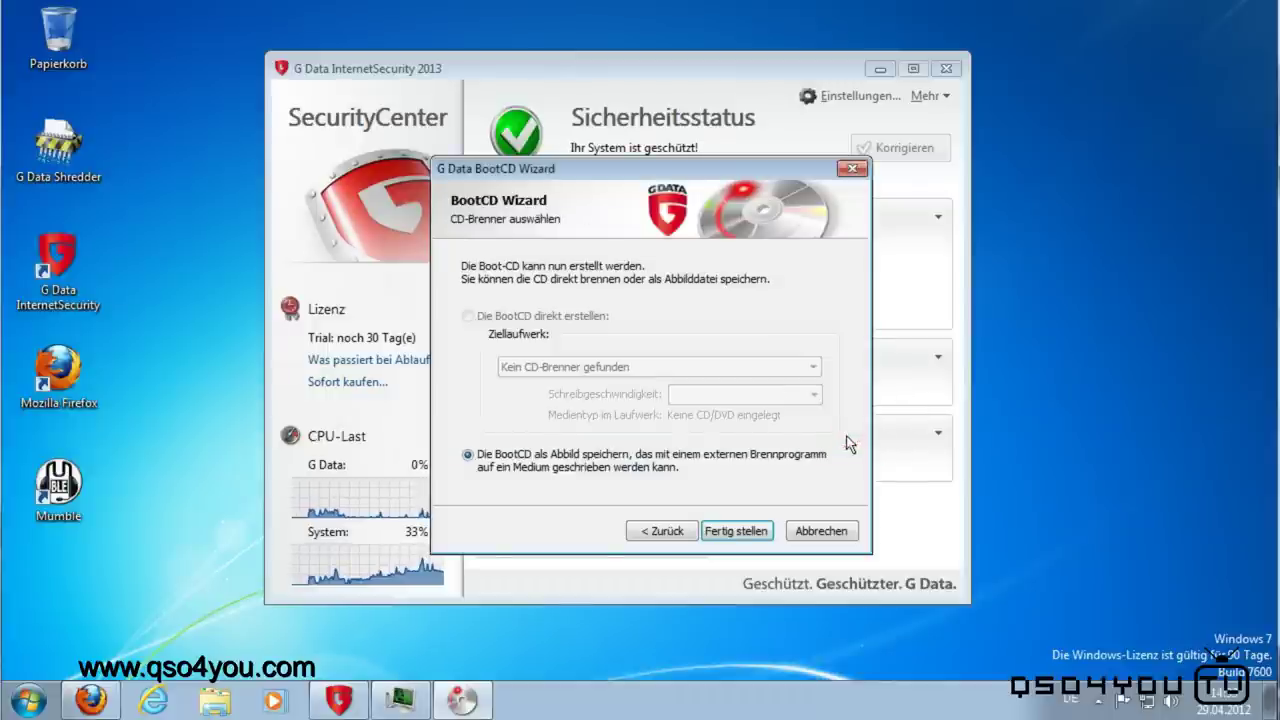
# Step: Save the G Data BootCD image to the Desktop and close the finished progress report
pyautogui.click(736, 531)
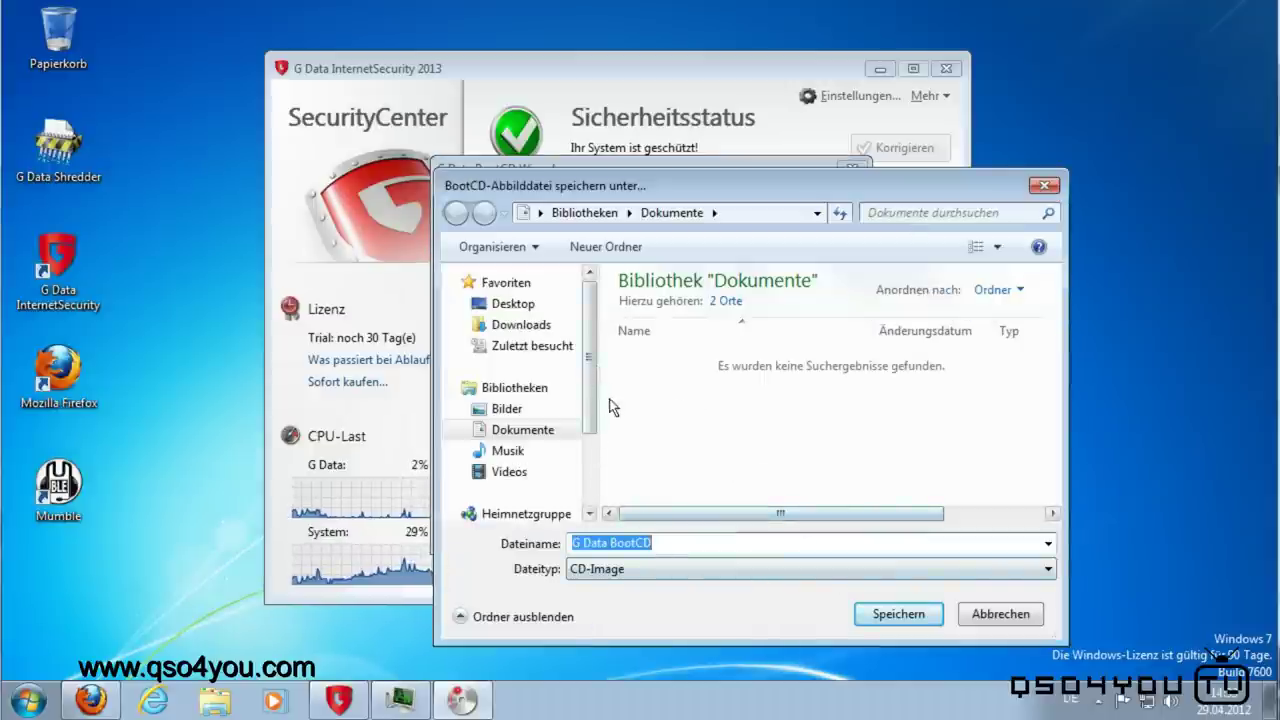
pyautogui.scroll(-3, 597, 464)
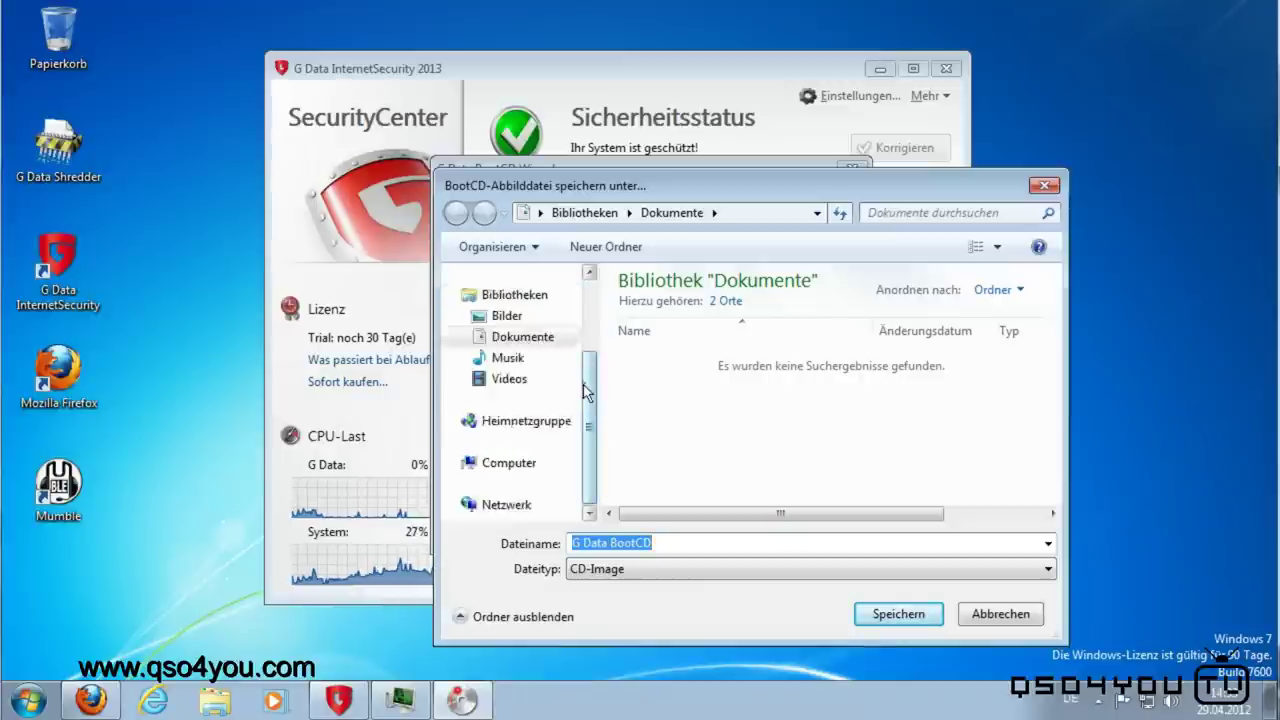
pyautogui.scroll(3, 586, 391)
pyautogui.click(512, 304)
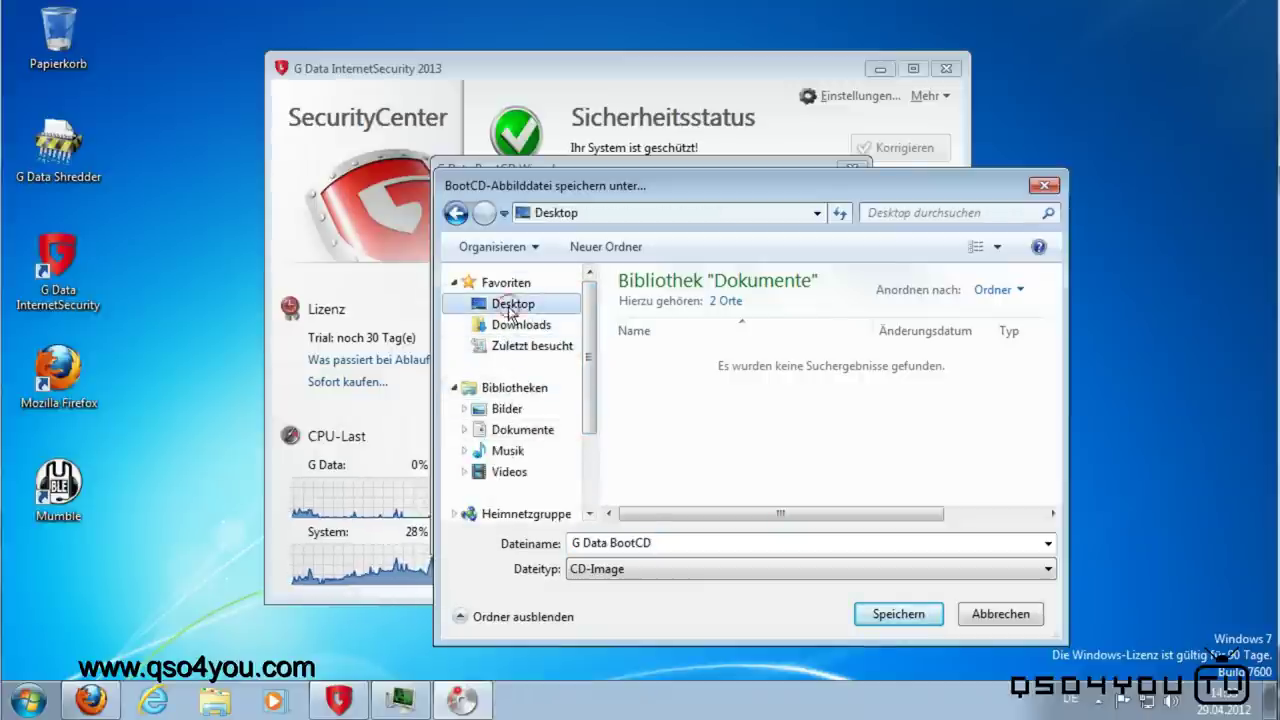
pyautogui.click(897, 614)
pyautogui.click(897, 614)
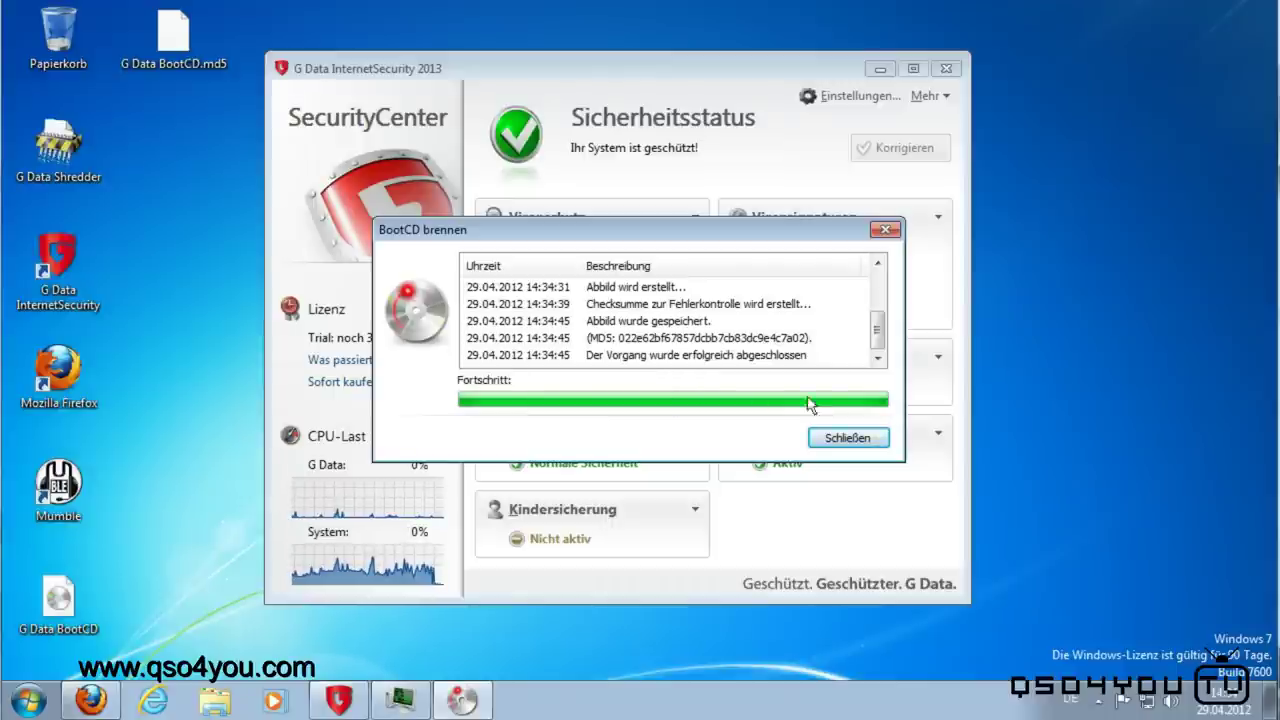
pyautogui.click(850, 437)
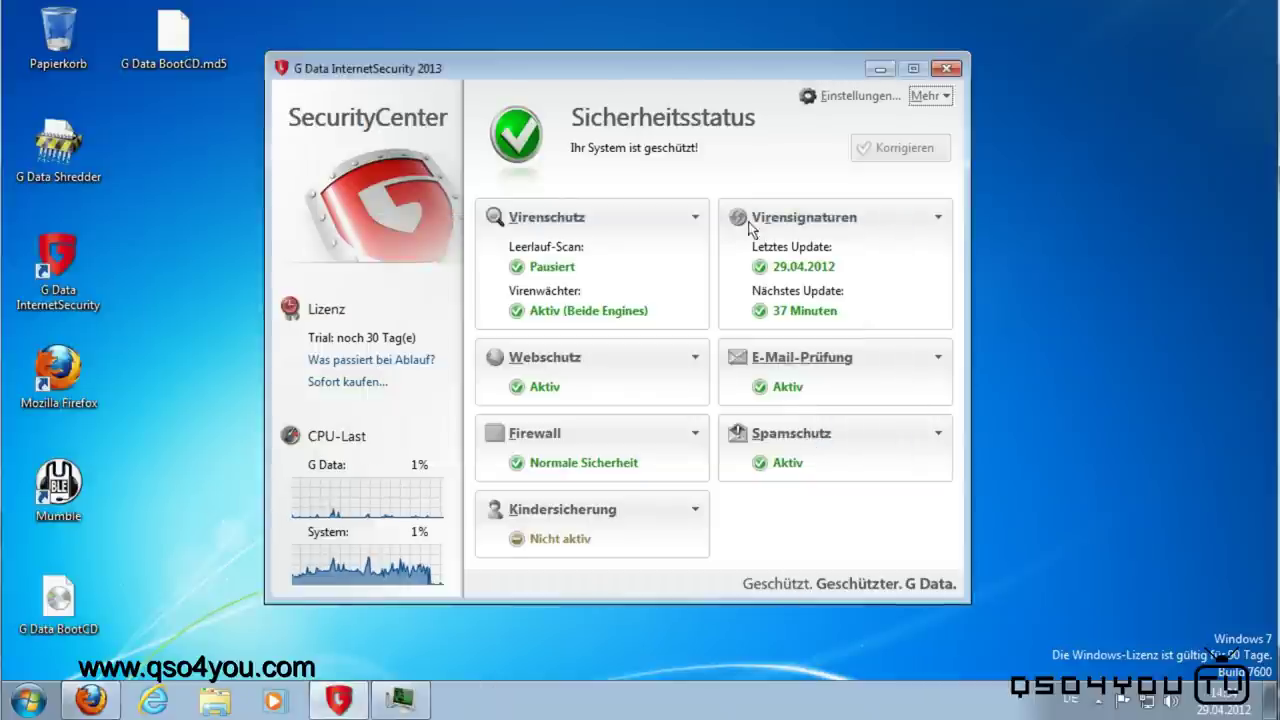
# Step: Check the saved BootCD image on the desktop, then open SecurityCenter's Mehr list
pyautogui.moveTo(714, 74)
pyautogui.mouseDown()
pyautogui.moveTo(745, 80)
pyautogui.moveTo(734, 77)
pyautogui.mouseUp()
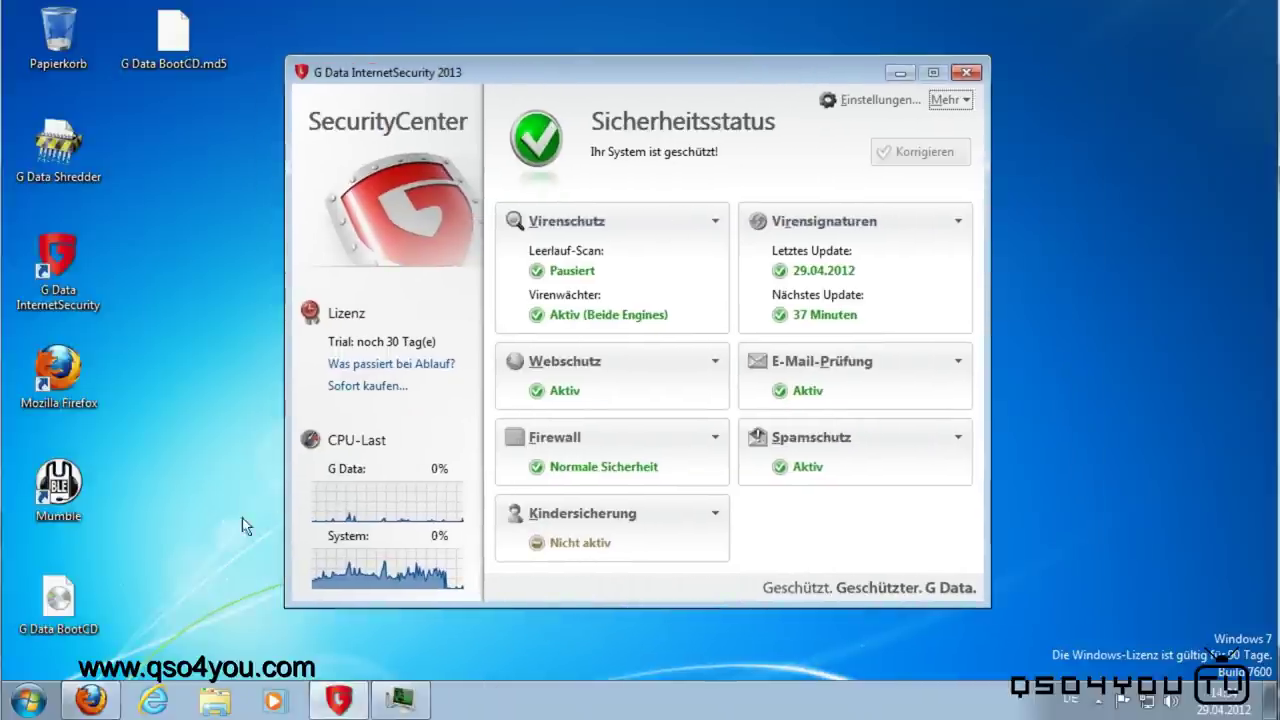
pyautogui.click(80, 600)
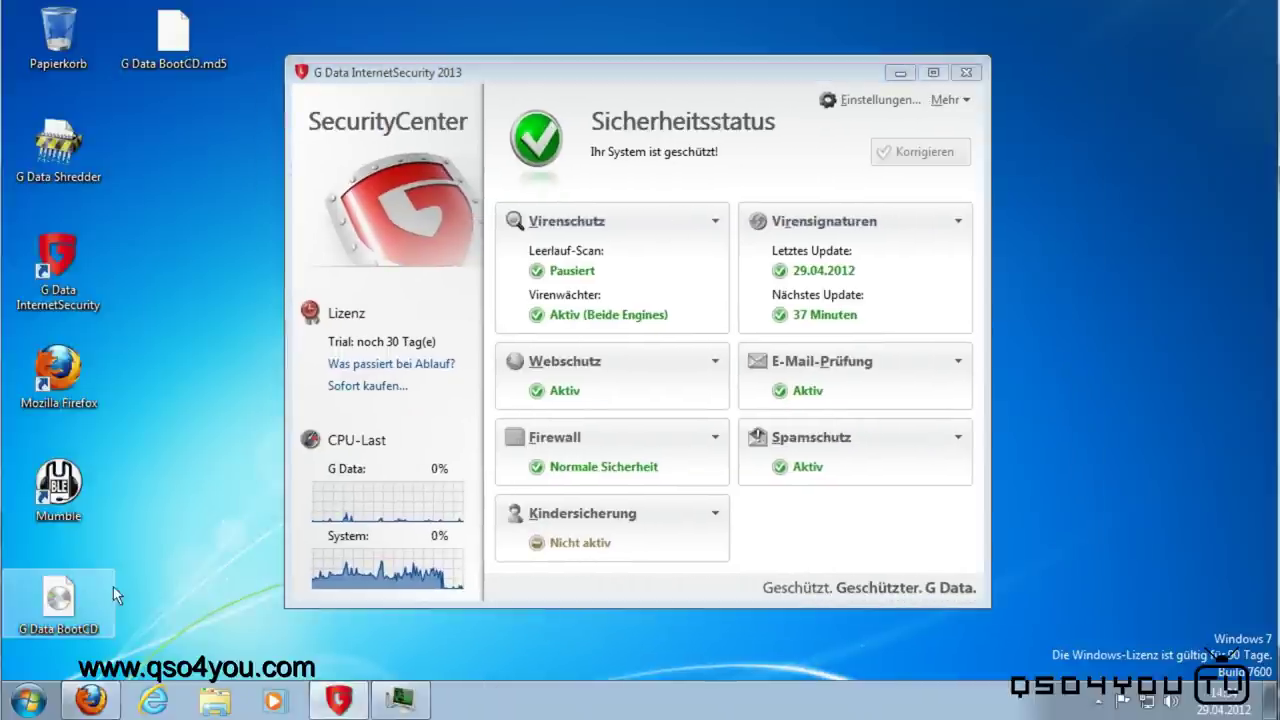
pyautogui.click(200, 524)
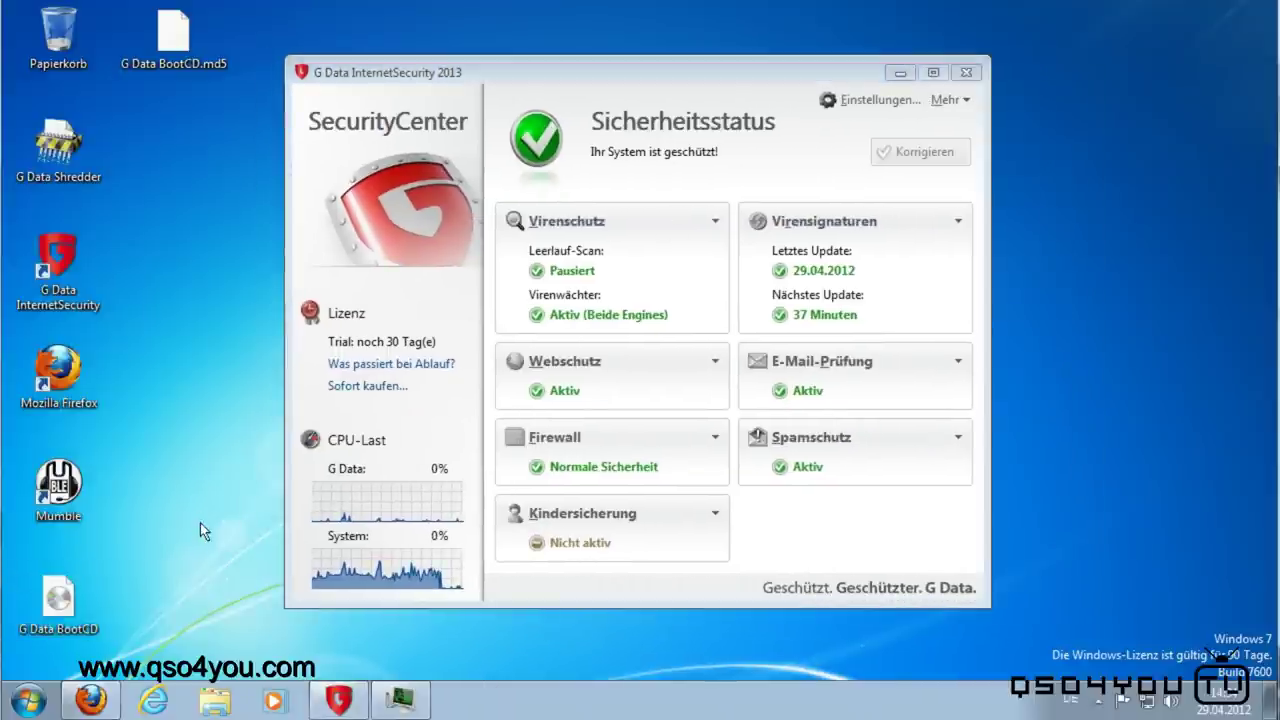
pyautogui.click(955, 100)
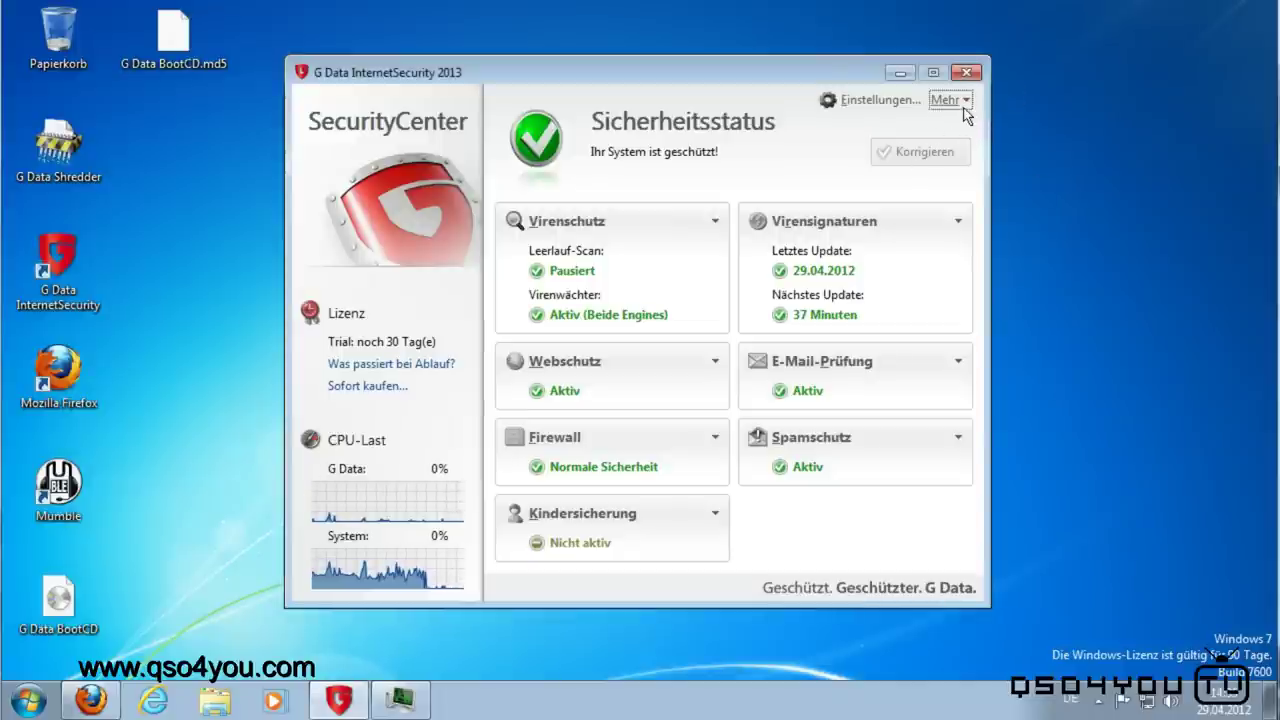
pyautogui.click(962, 100)
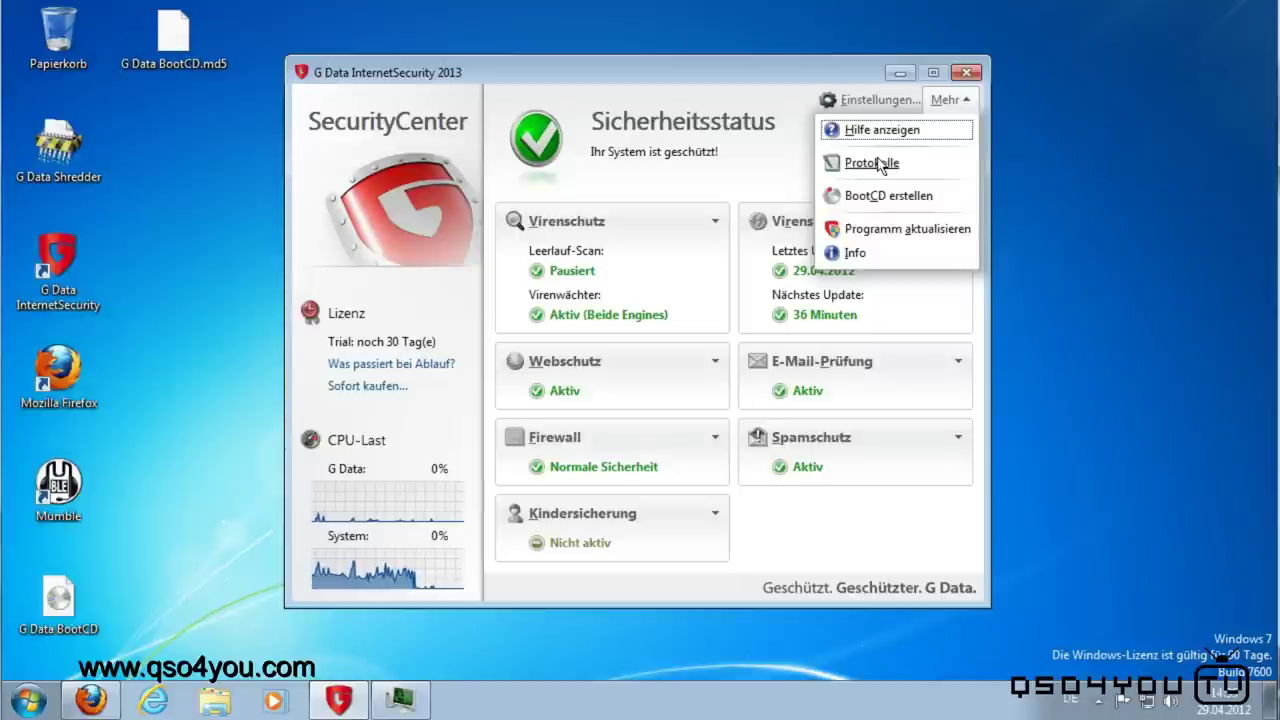
# Step: Open Protokolle to review the deleted QSO4YOU Testvirus.txt entry, then close the log window
pyautogui.click(873, 163)
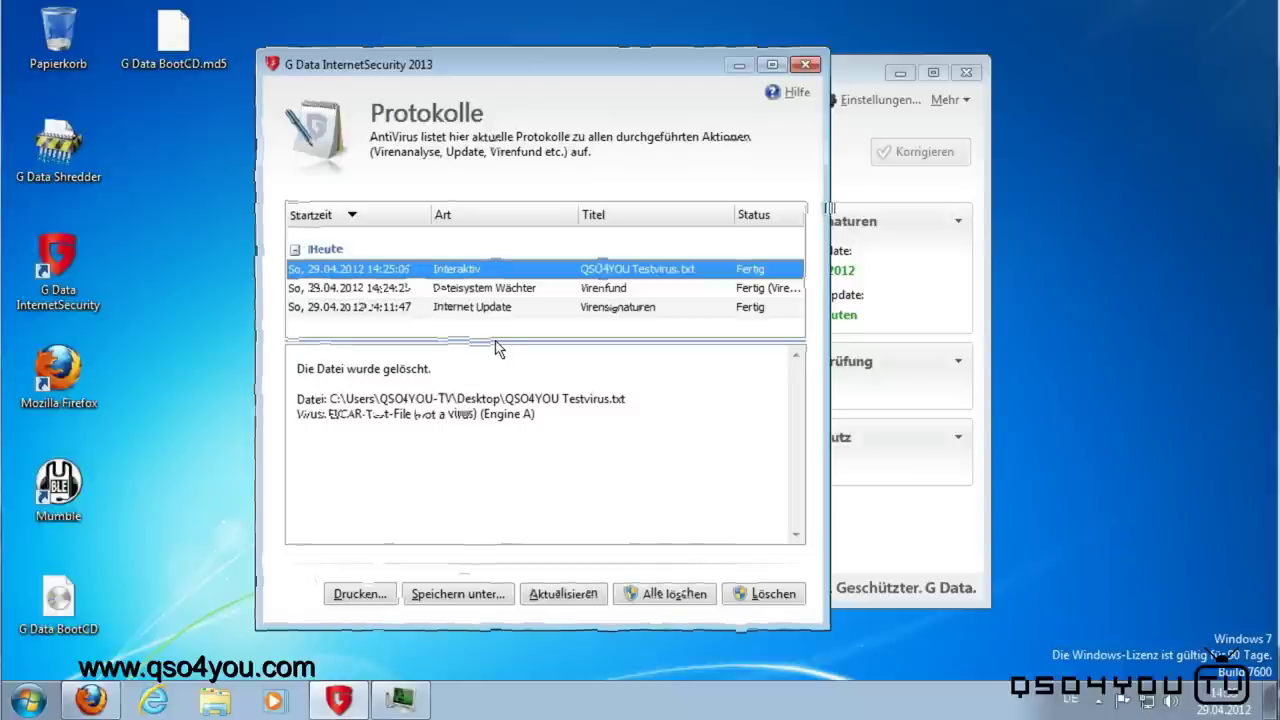
pyautogui.press('Escape')
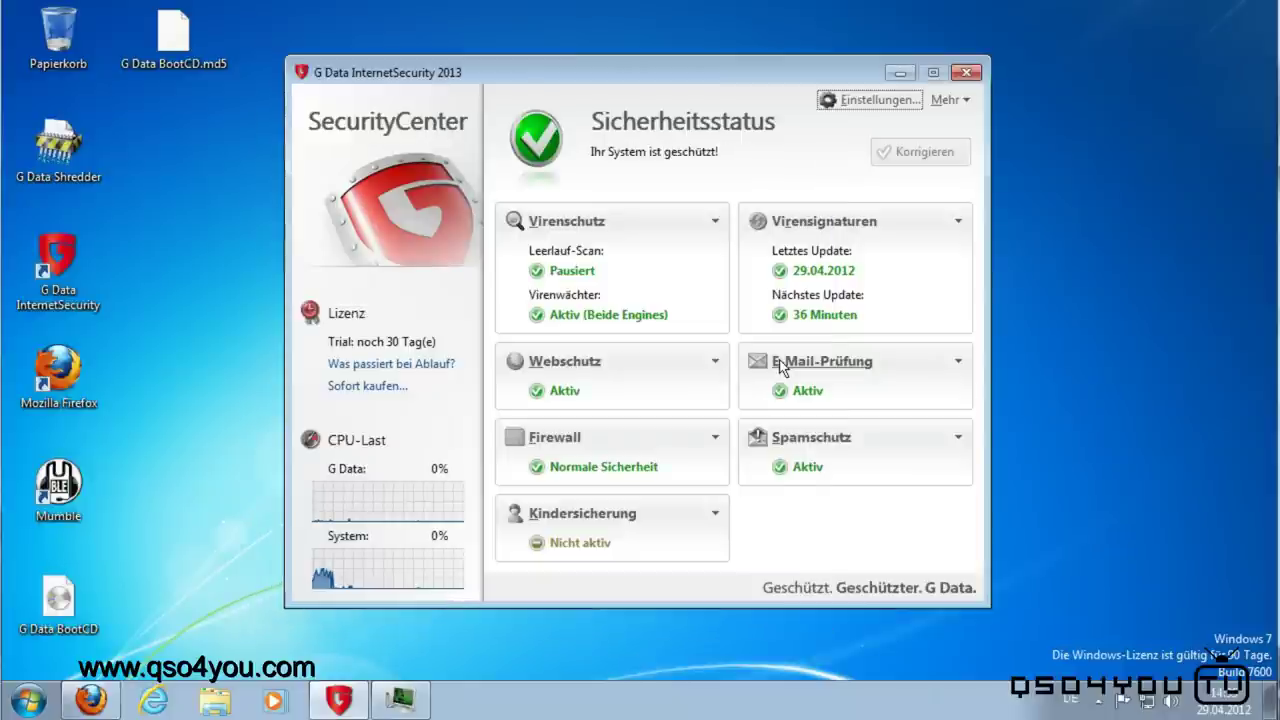